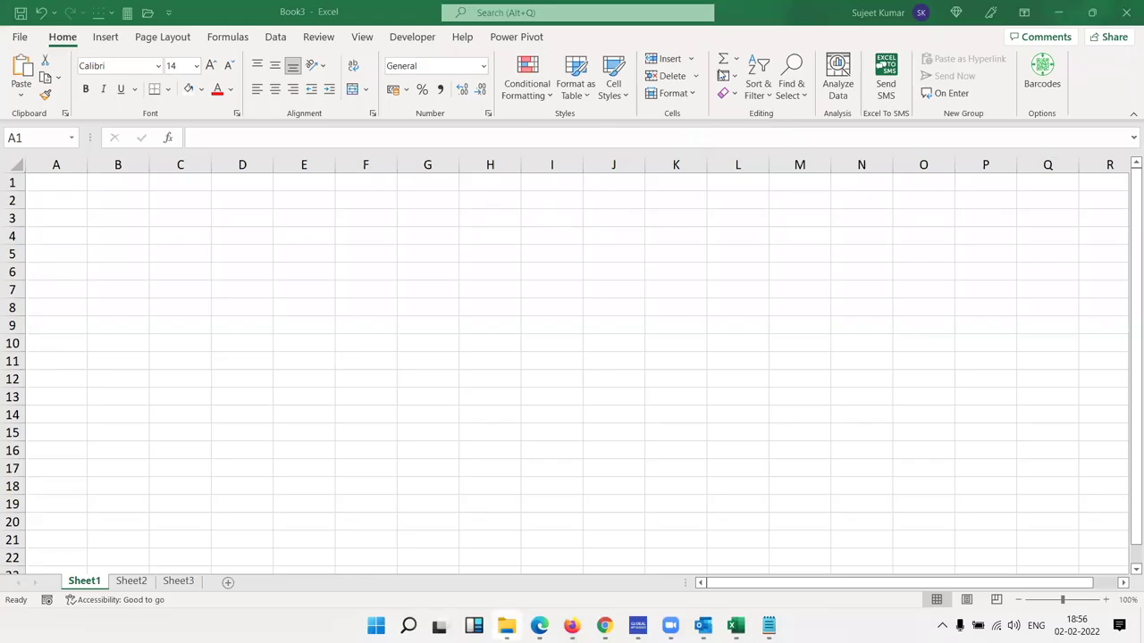
Step: Enter 85, 25, 63, 32, 63, 36, 22, 85 and 25 down column A from A1
left_click(84, 185)
type("85")
key("Return")
type("25")
key("Return")
type("63")
key("Return")
type("32")
key("Return")
type("63")
key("Return")
type("36")
key("Return")
type("22")
key("Return")
type("85")
key("Return")
type("25")
key("Return")
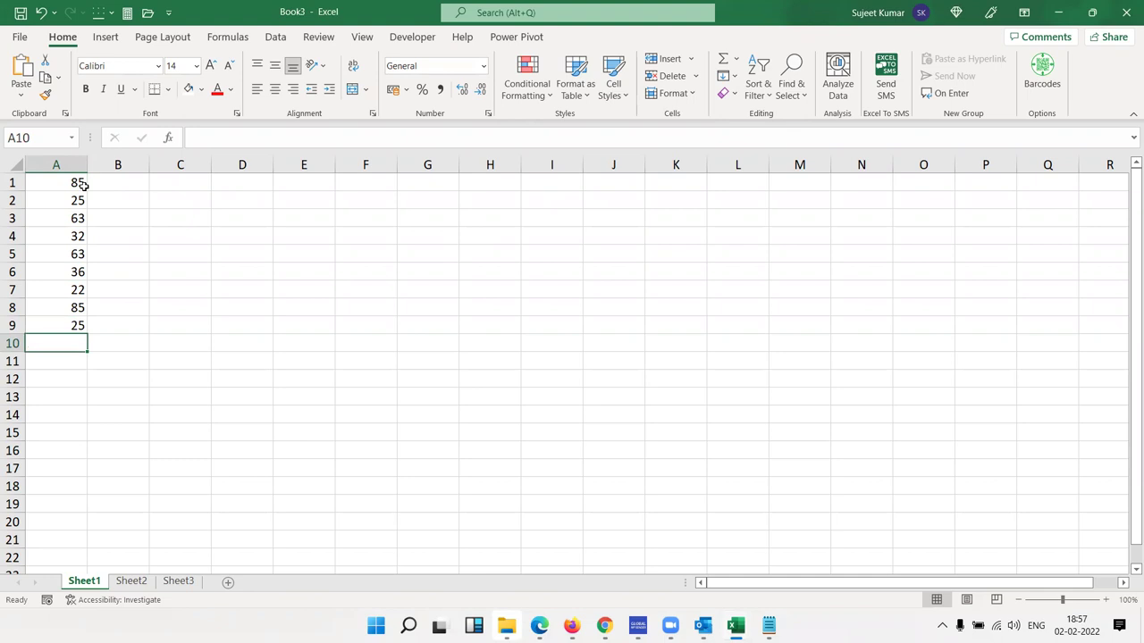
key("alt+equal")
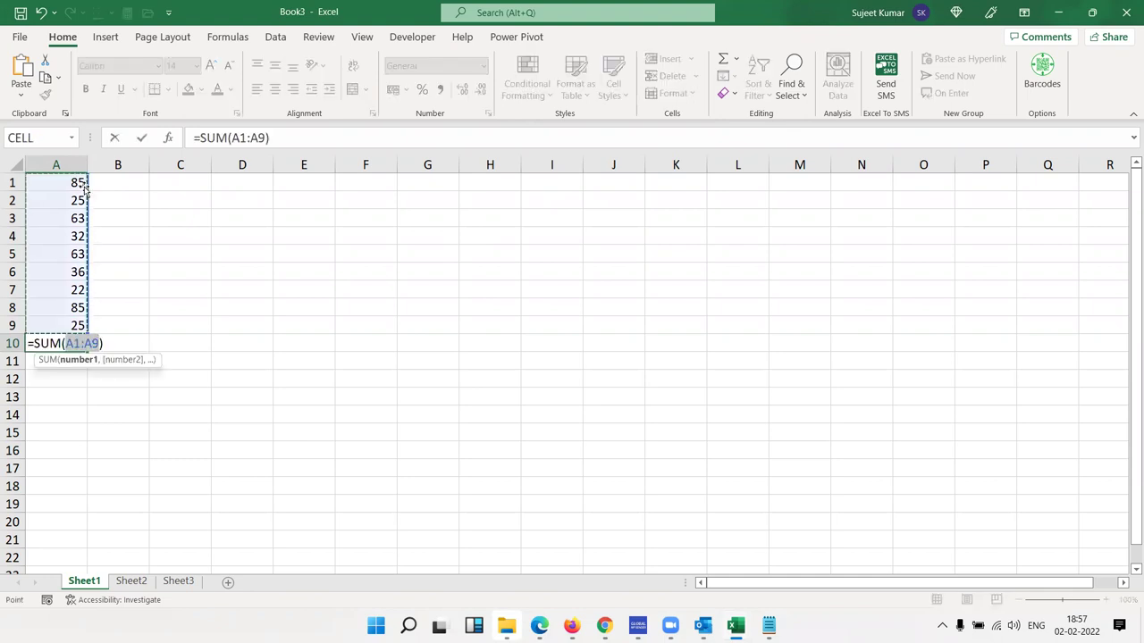
key("Escape")
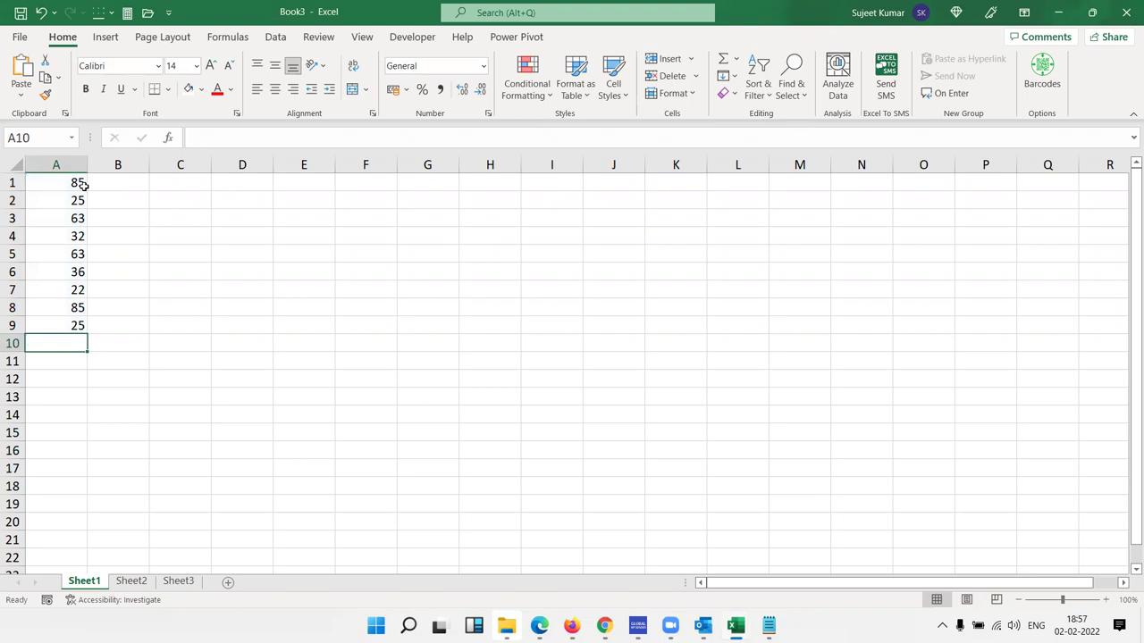
type("=sum")
key("Tab")
key("Up")
key("shift+Up")
key("shift+Up")
key("shift+Up")
key("shift+Up")
key("shift+Up")
key("shift+Up")
key("shift+Up")
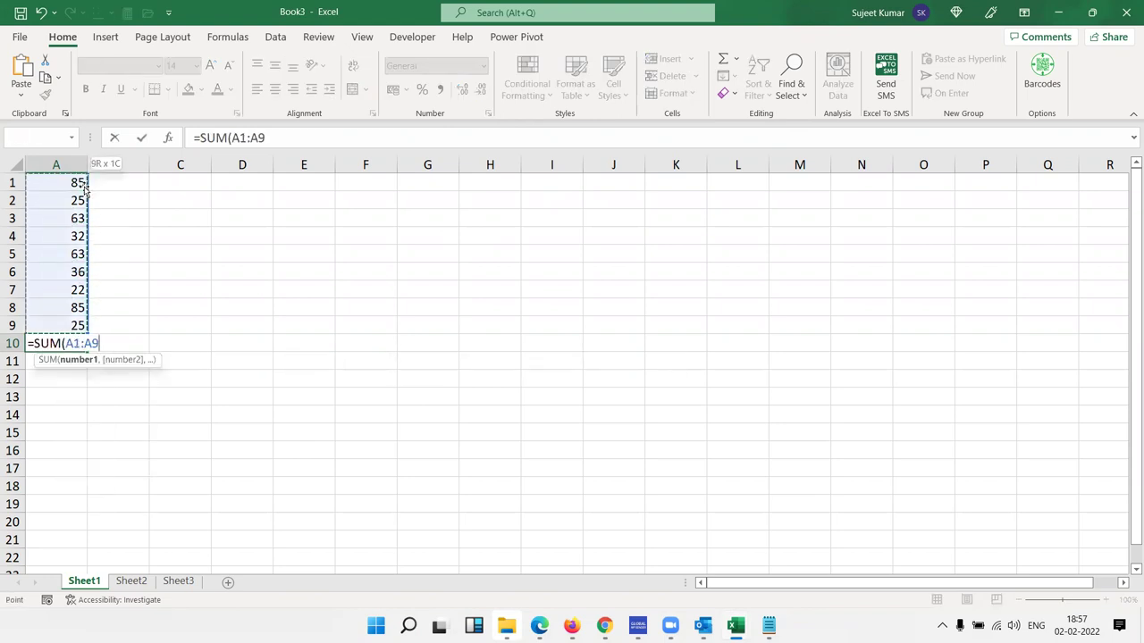
key("Return")
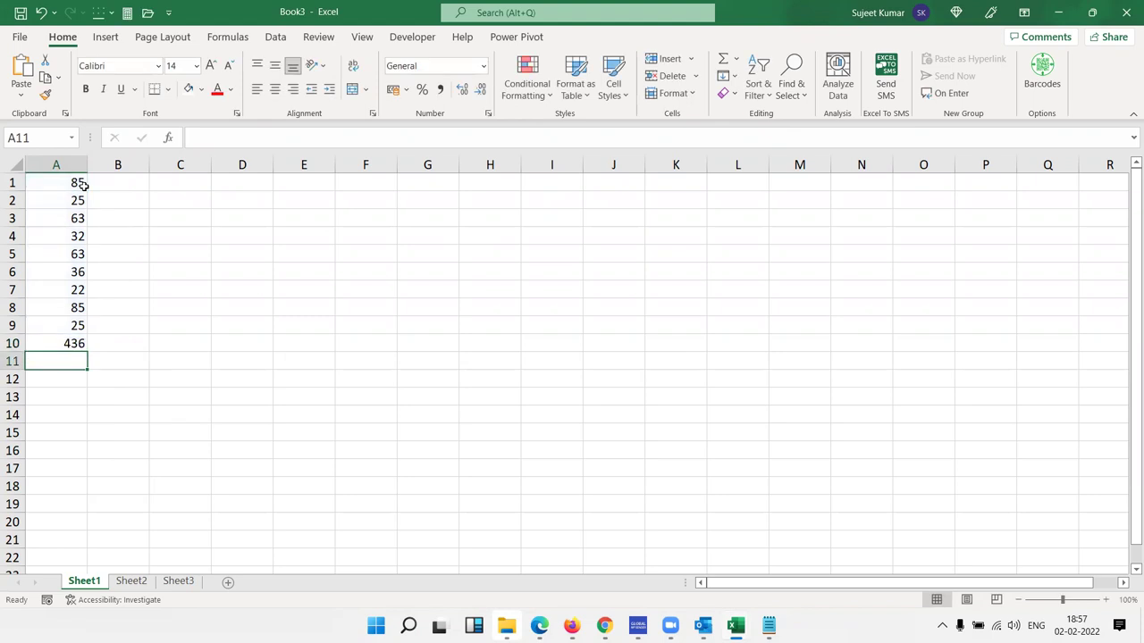
key("Up")
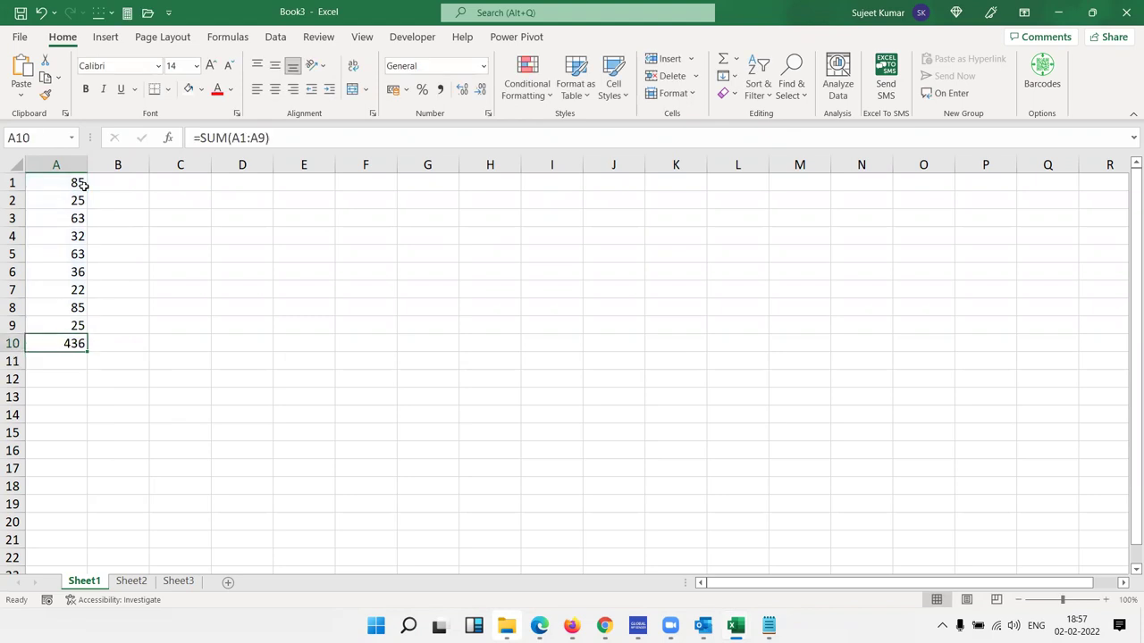
key("Delete")
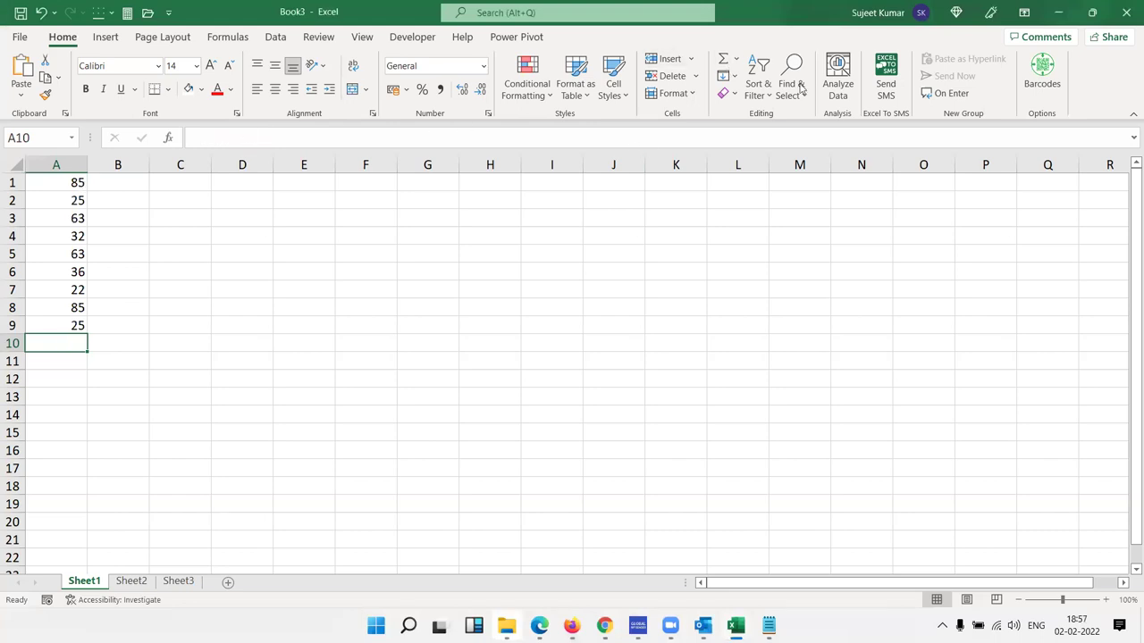
Step: Try AutoSum below A1:A9 and browse its function list, inserting nothing
left_click(736, 61)
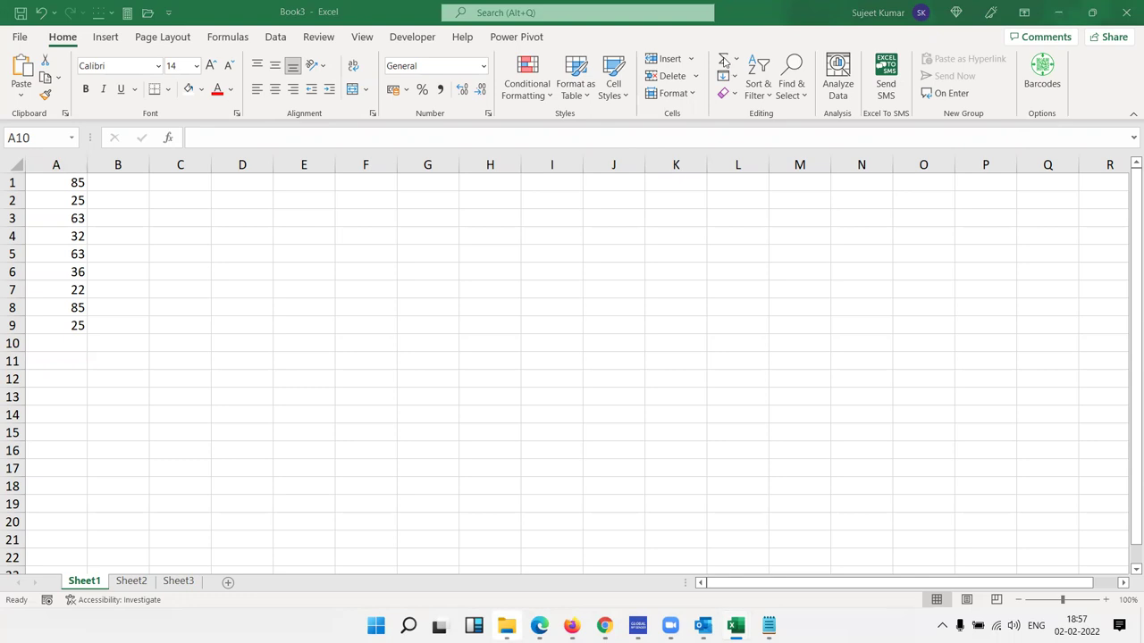
key("Escape")
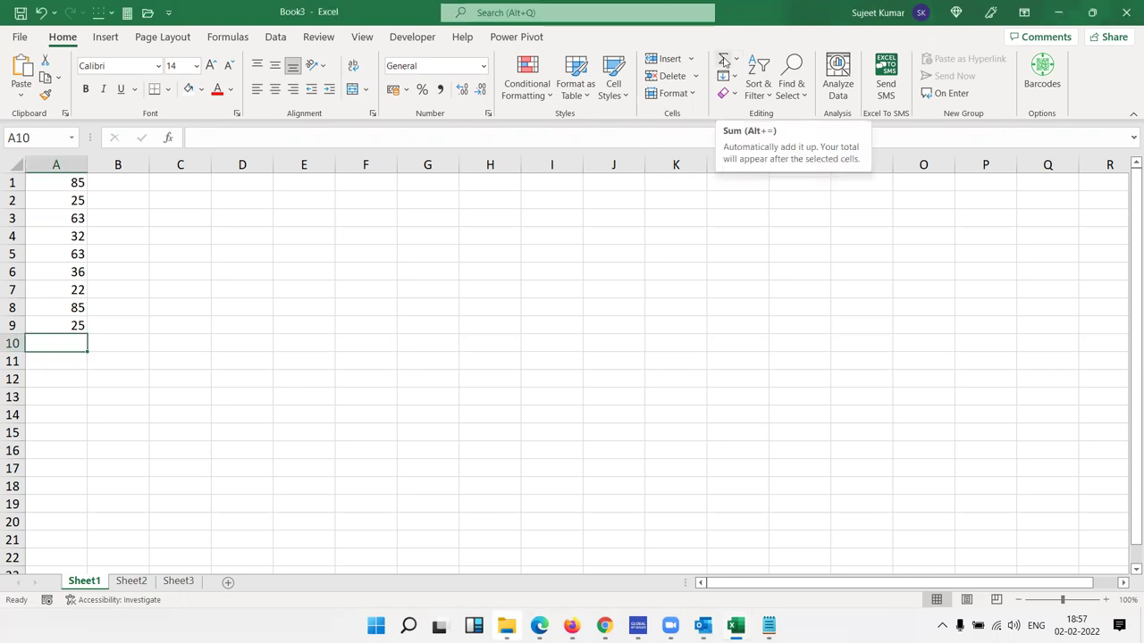
left_click(724, 60)
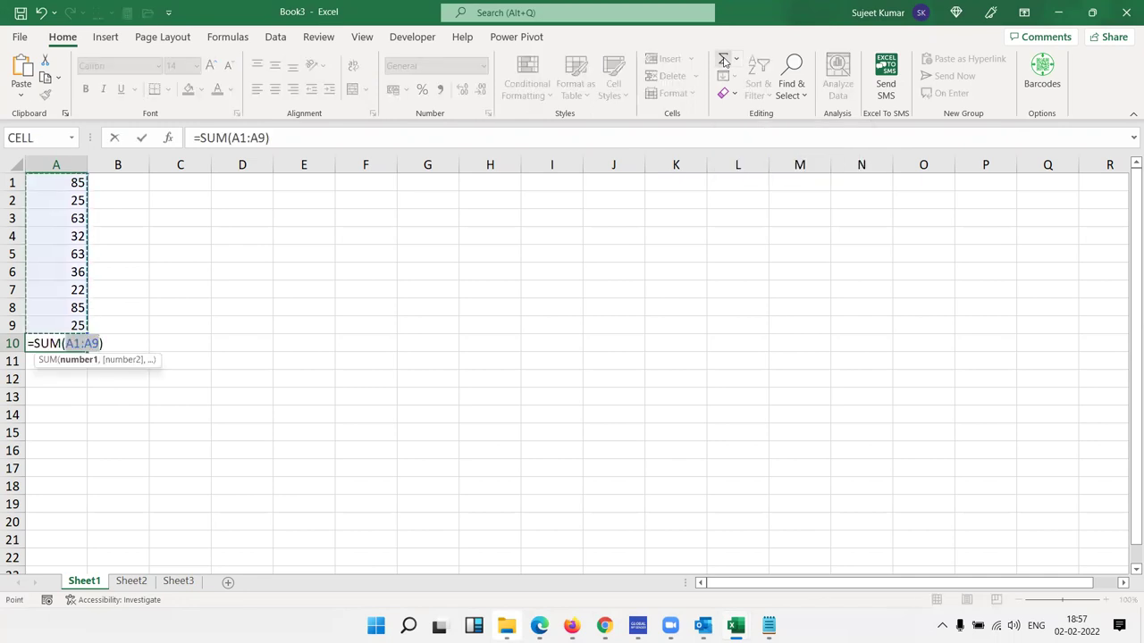
key("Escape")
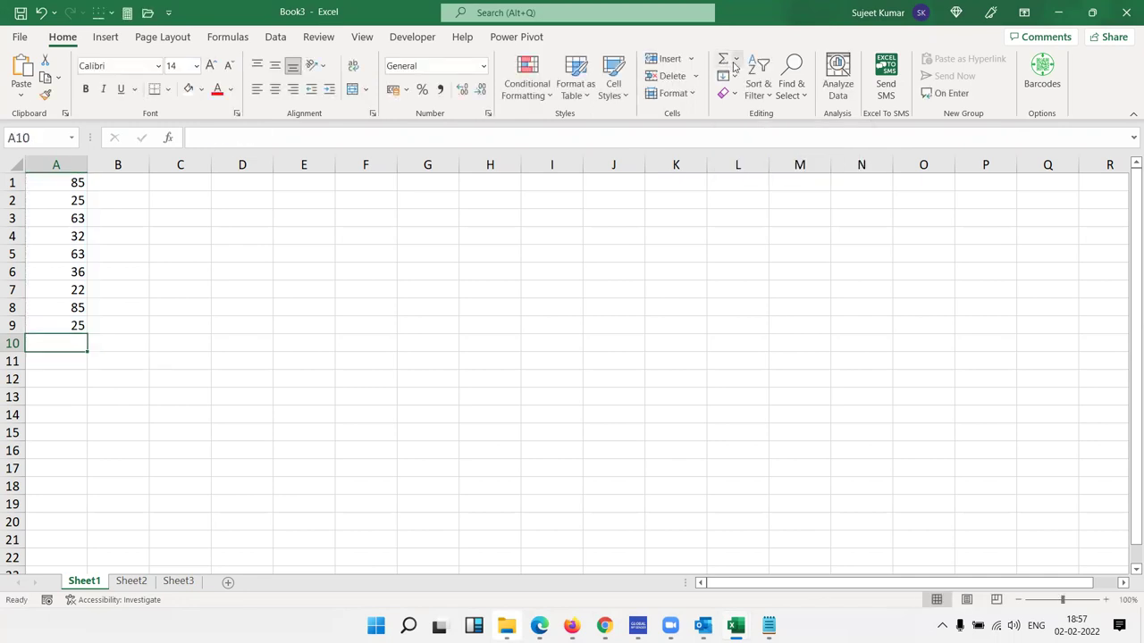
left_click(736, 59)
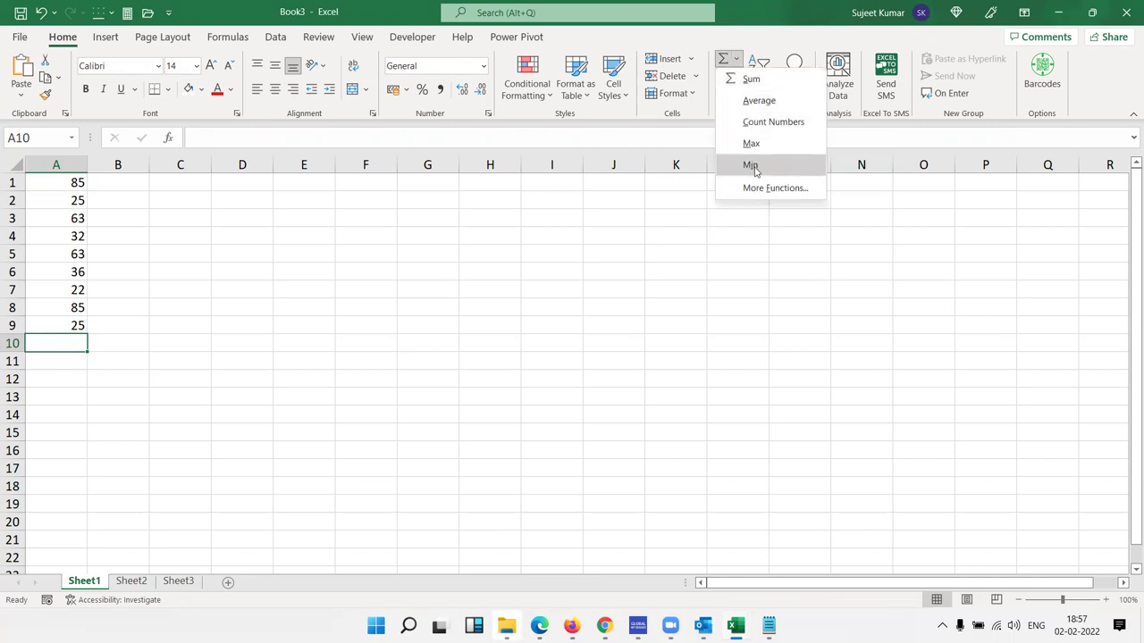
left_click(713, 130)
Step: Look at the Fill options list, then select the numbers in A1:A9
left_click(735, 77)
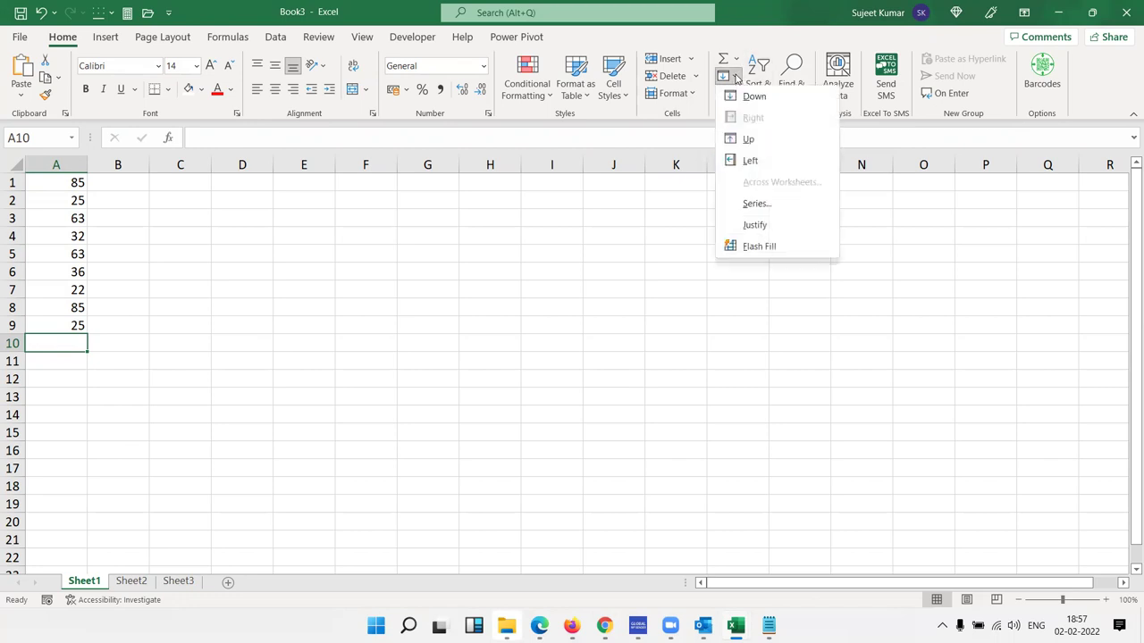
left_click(79, 323)
left_click_drag(76, 325, 57, 157)
Step: Delete the numbers in A1:A9 and move to cell B2
key("Delete")
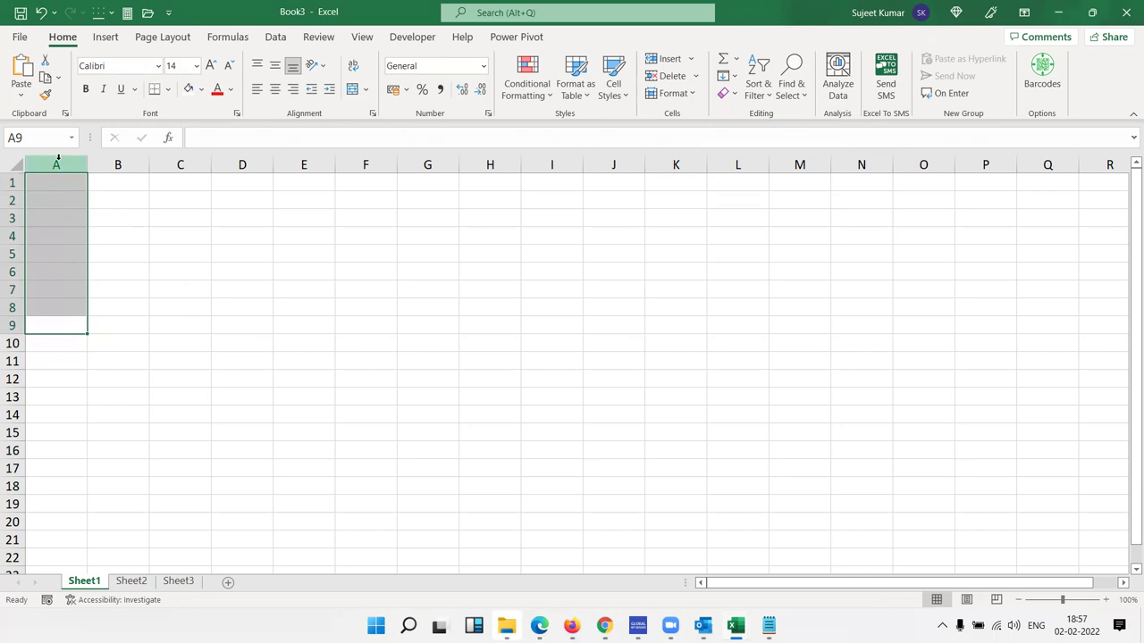
key("Right")
key("Down")
key("Up")
key("Up")
key("Up")
key("Up")
key("Up")
key("Up")
key("Up")
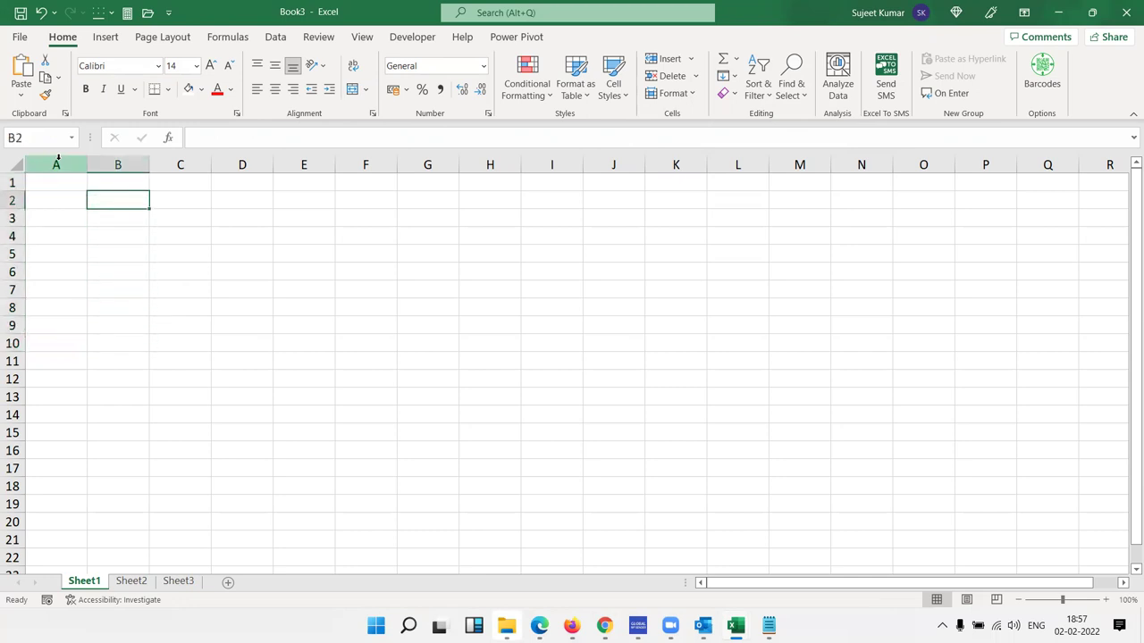
Step: Enter the formula =RANDBETWEEN(10,90) in B2
type("=ra")
key("Down")
key("Down")
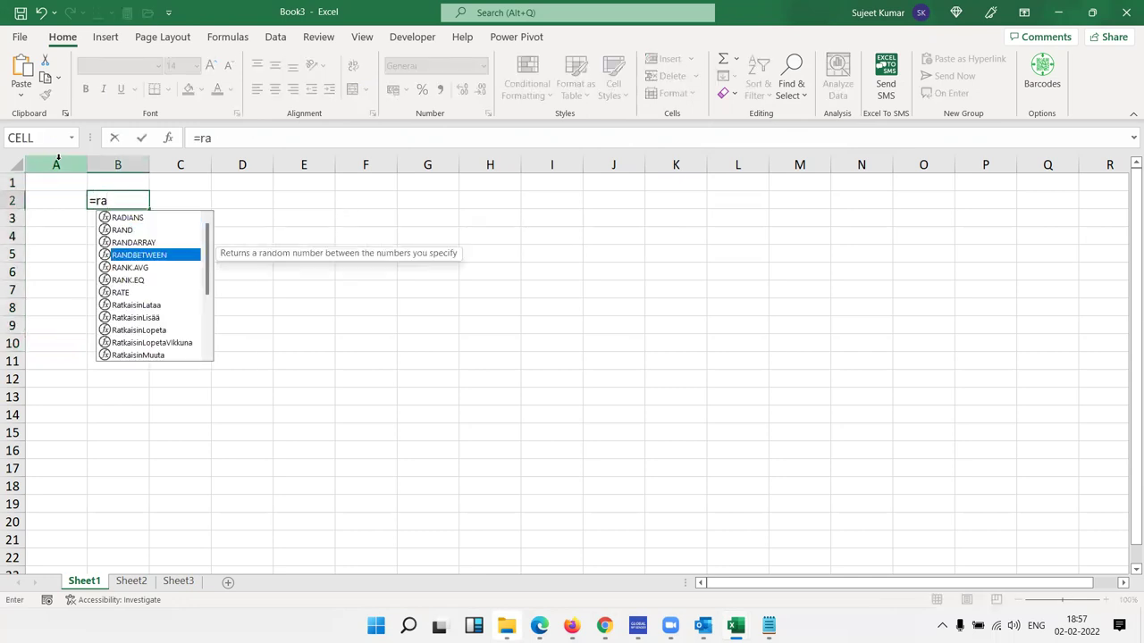
key("Tab")
type("10")
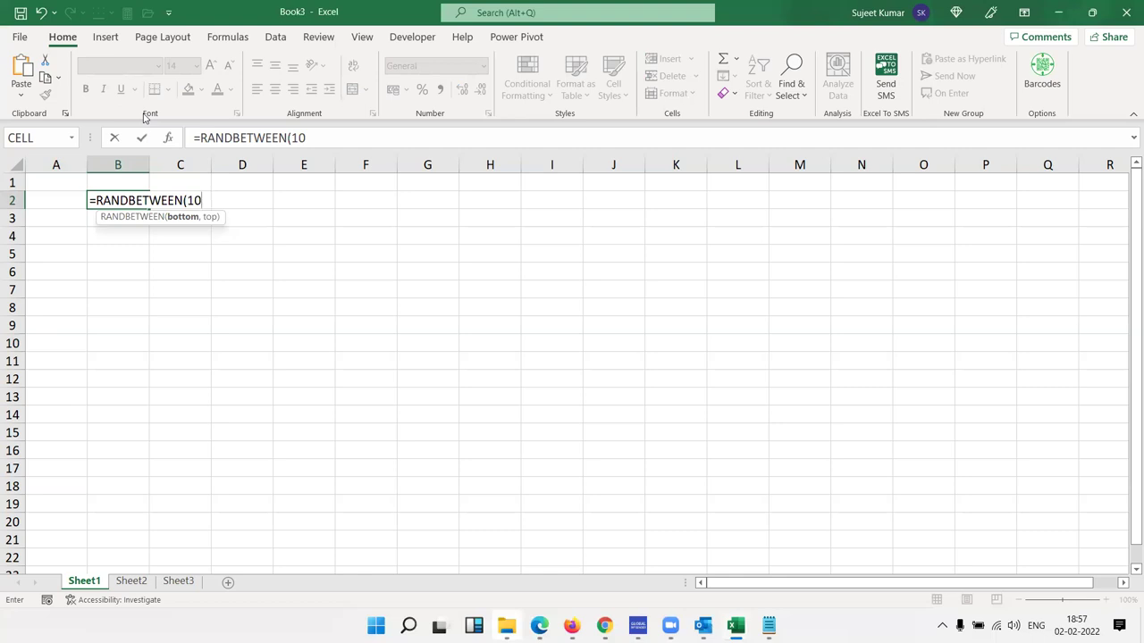
type(",")
type("90")
key("Return")
left_click_drag(121, 194, 680, 456)
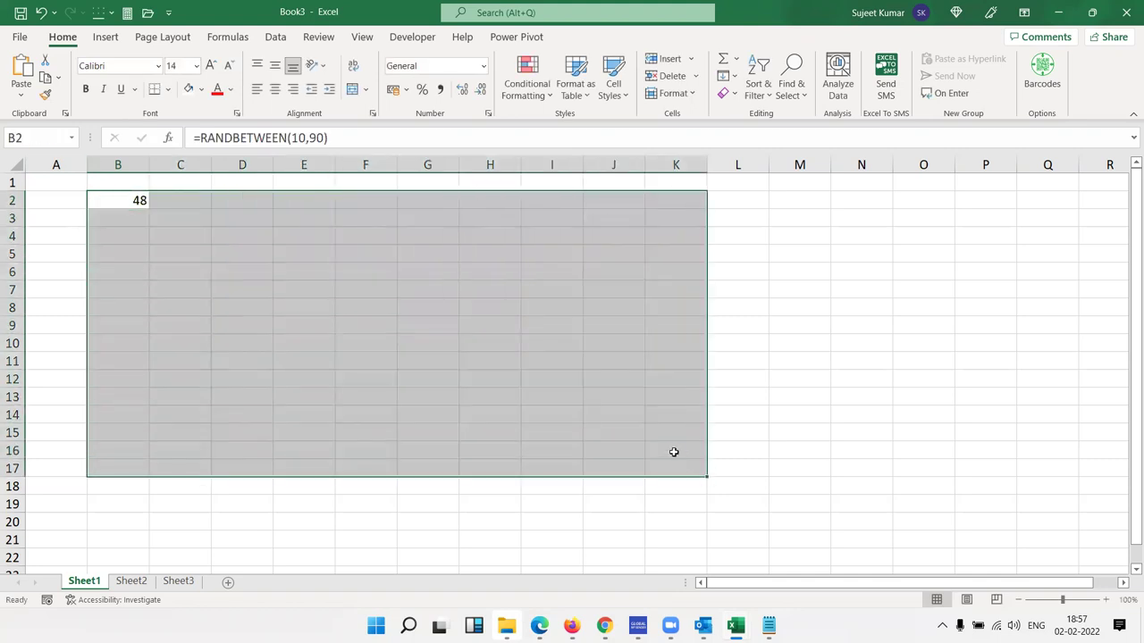
key("ctrl+r")
key("ctrl+d")
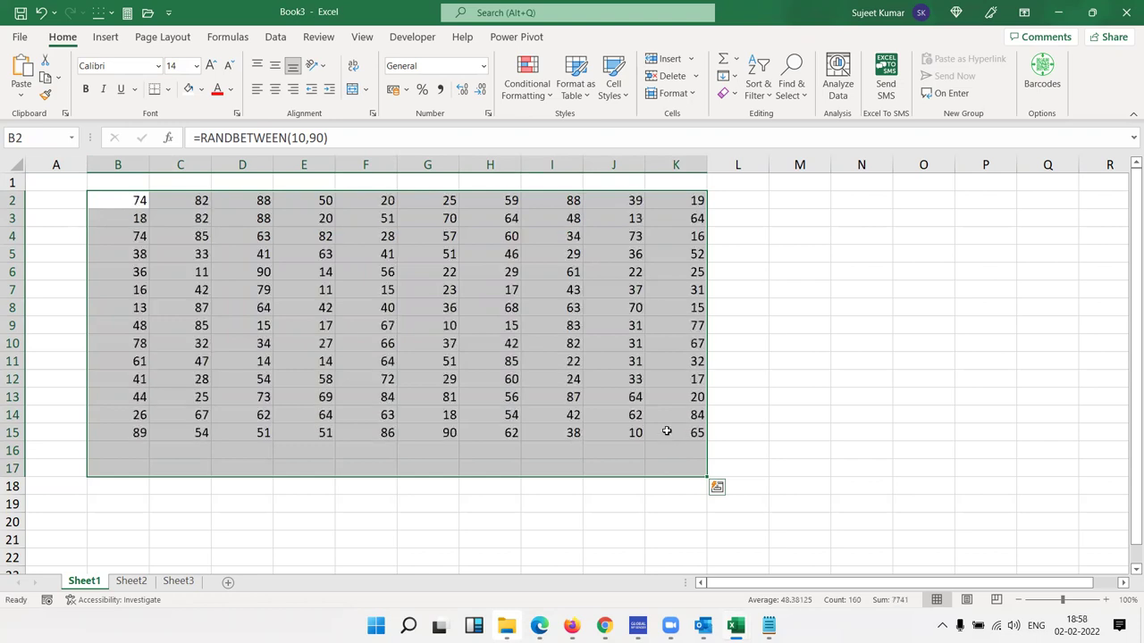
key("ctrl+z")
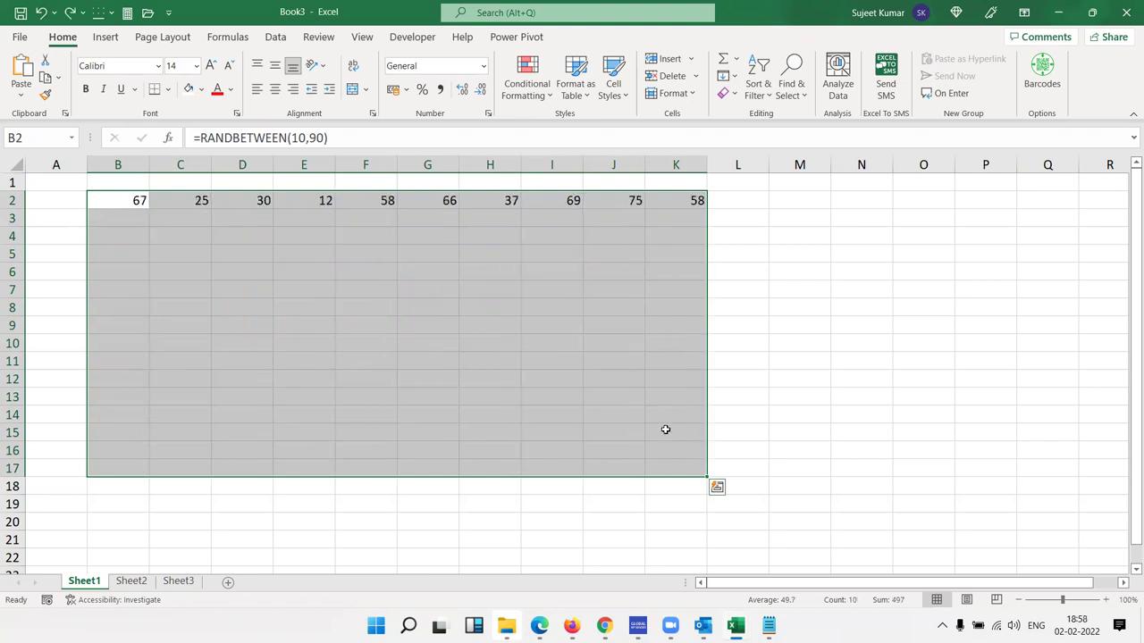
key("ctrl+z")
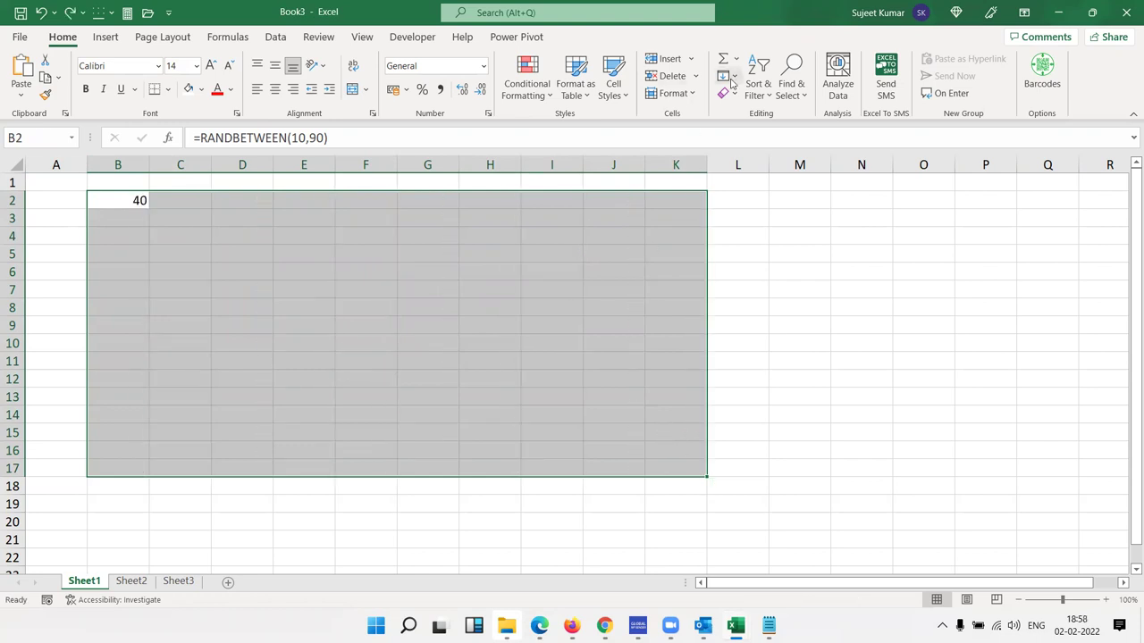
left_click(730, 76)
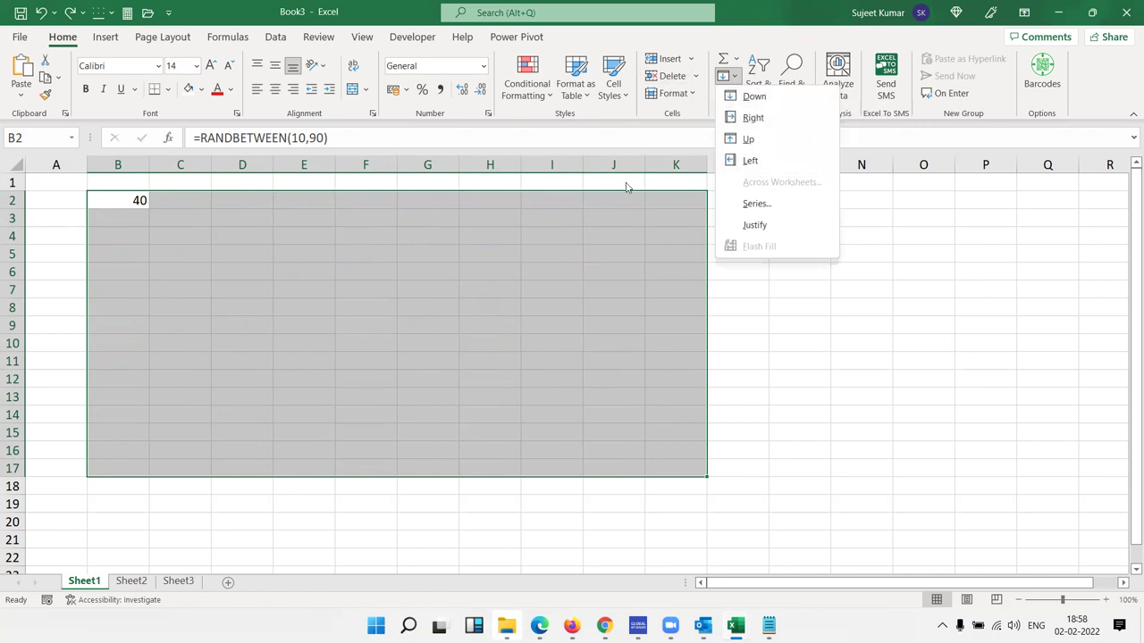
left_click(752, 117)
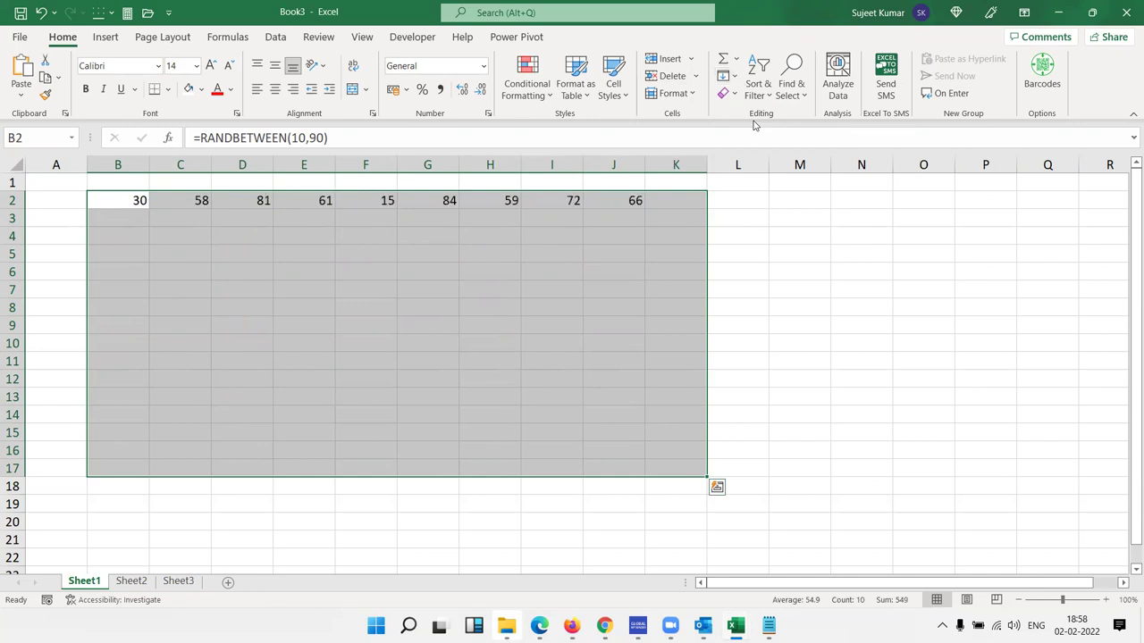
left_click(733, 76)
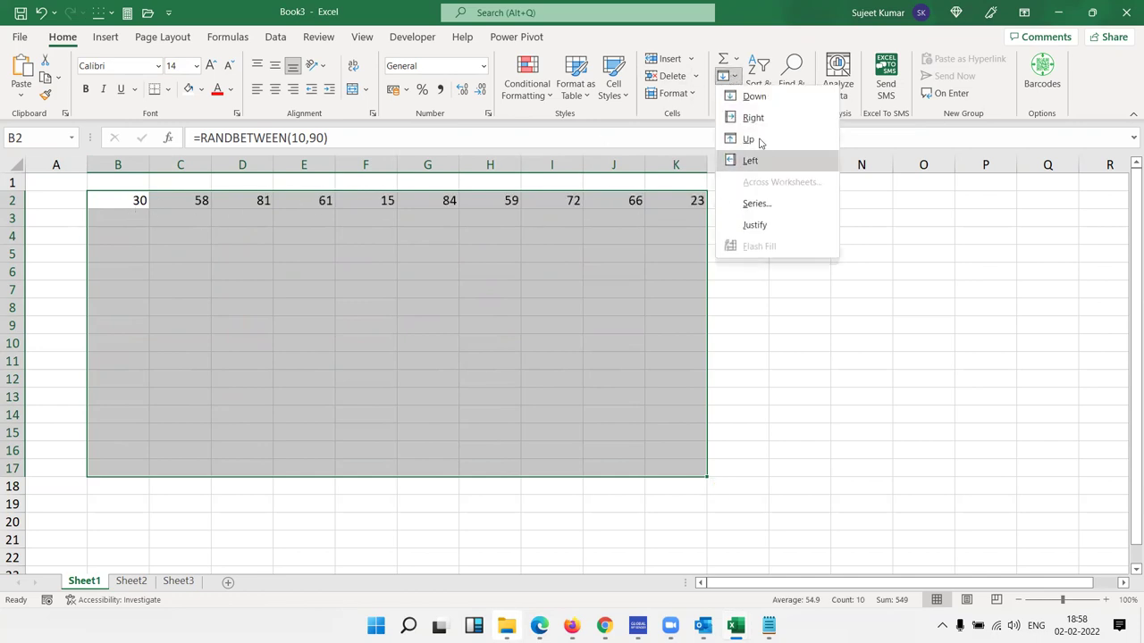
left_click(757, 97)
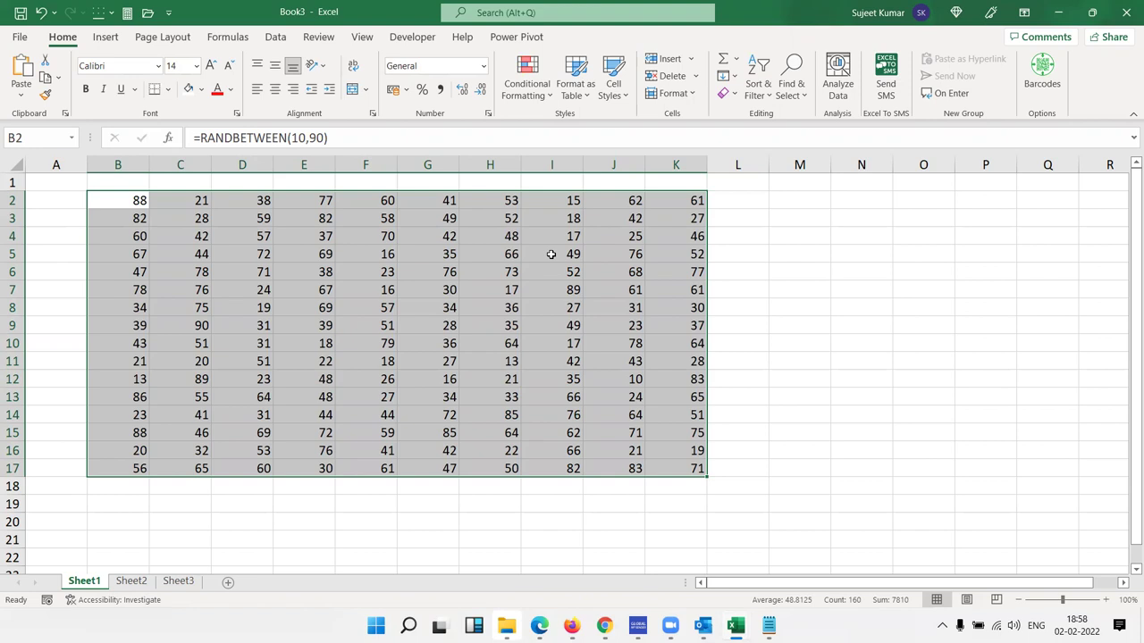
key("F9")
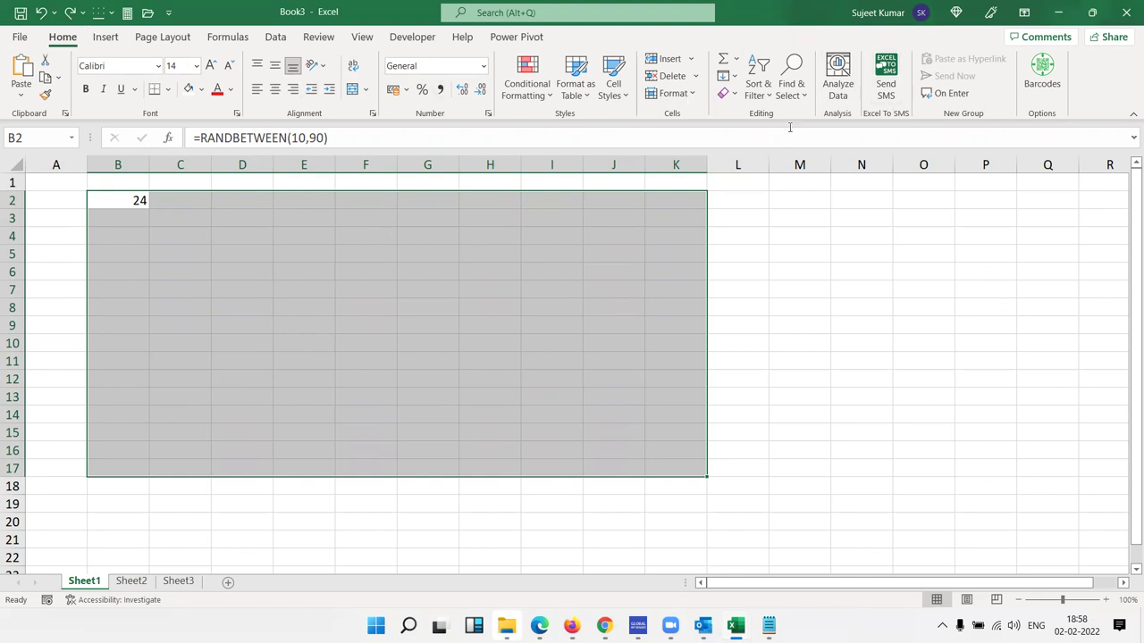
Step: Look at the AutoSum and Fill lists without choosing anything, then delete B2's random value
left_click(736, 59)
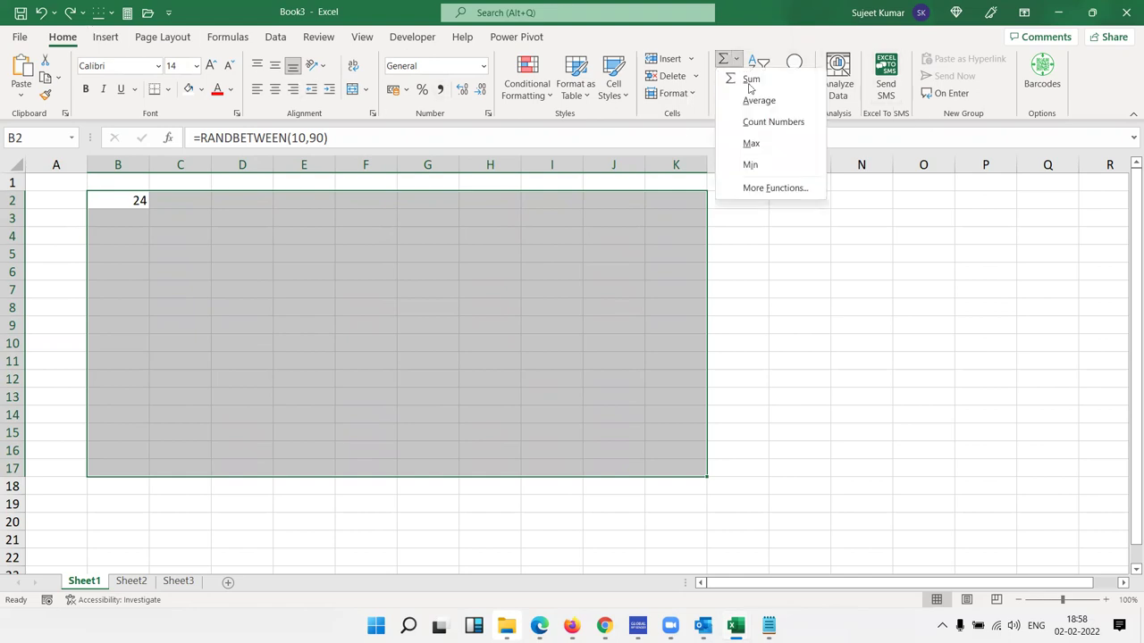
left_click(735, 59)
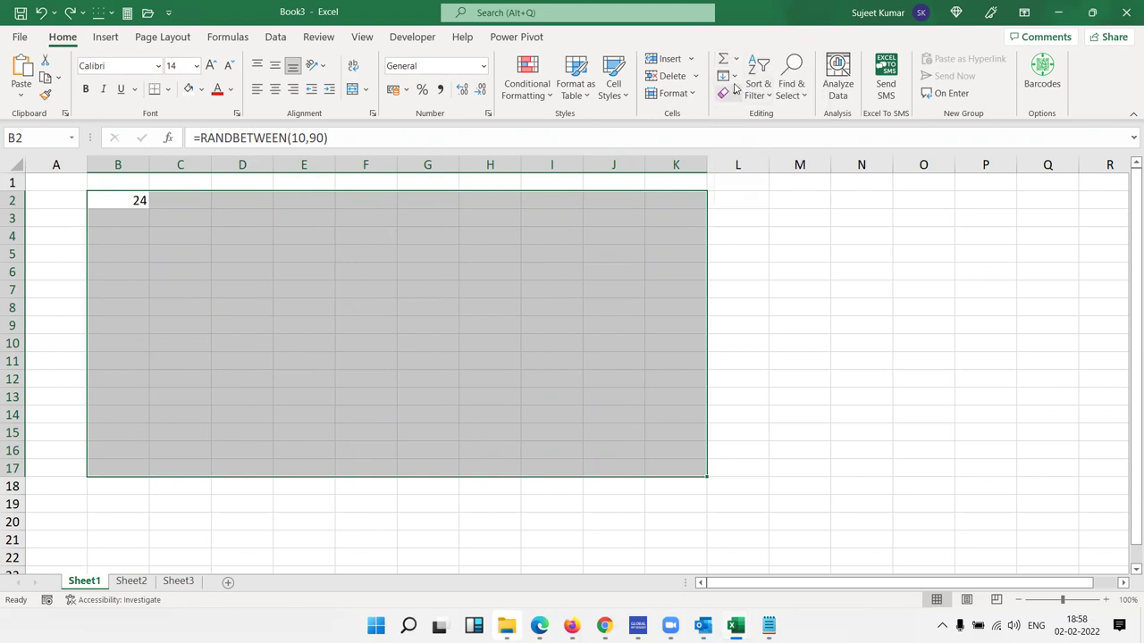
left_click(732, 76)
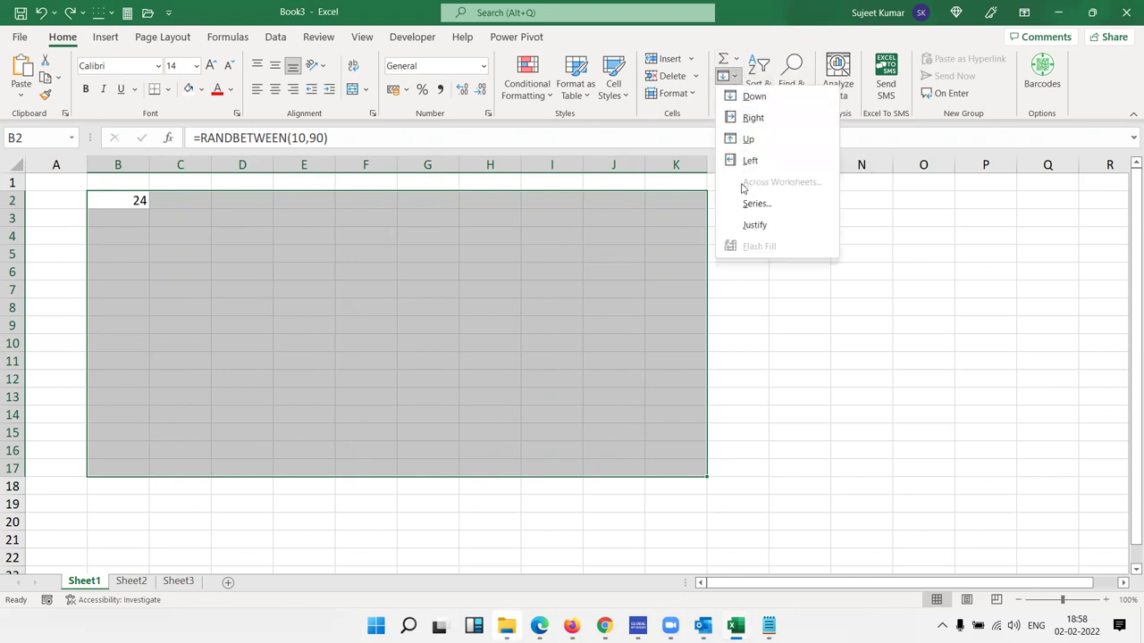
left_click(423, 176)
key("Delete")
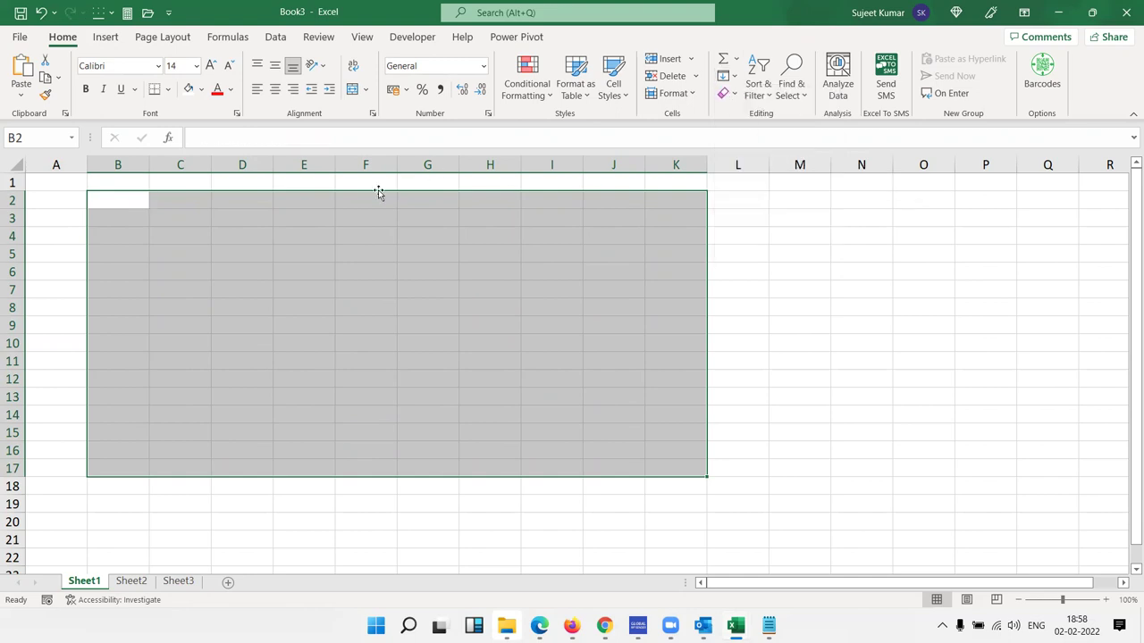
Step: Add two new worksheets, Sheet4 and Sheet5, and look through all five tabs
left_click(228, 583)
left_click(274, 583)
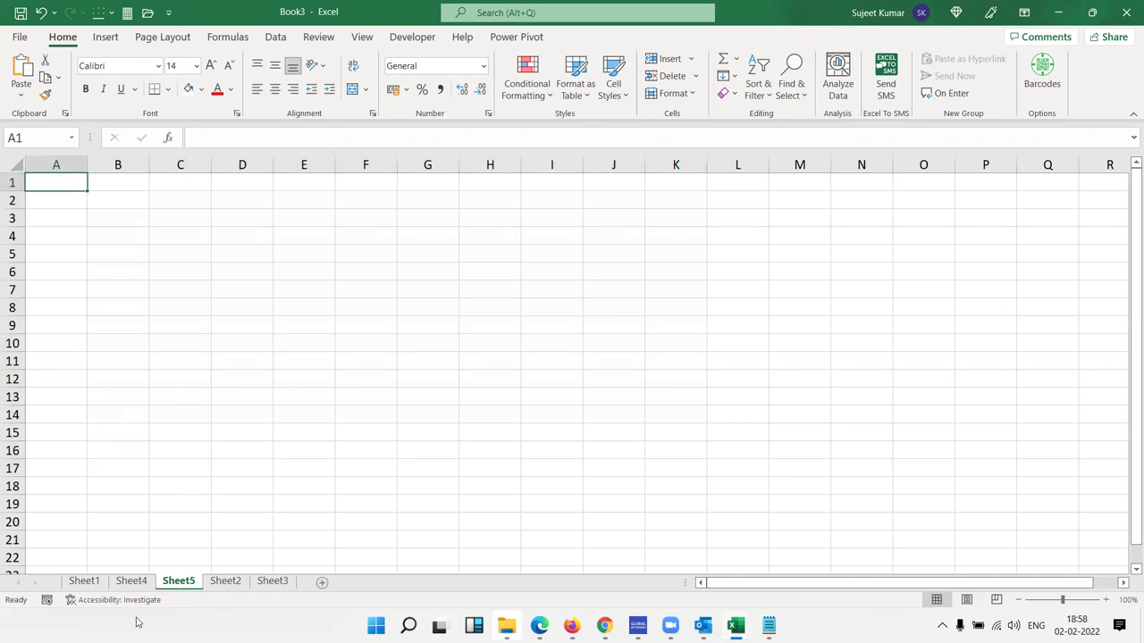
left_click(84, 582)
left_click(140, 583)
left_click(179, 585)
left_click(225, 584)
left_click(282, 587)
left_click(132, 582)
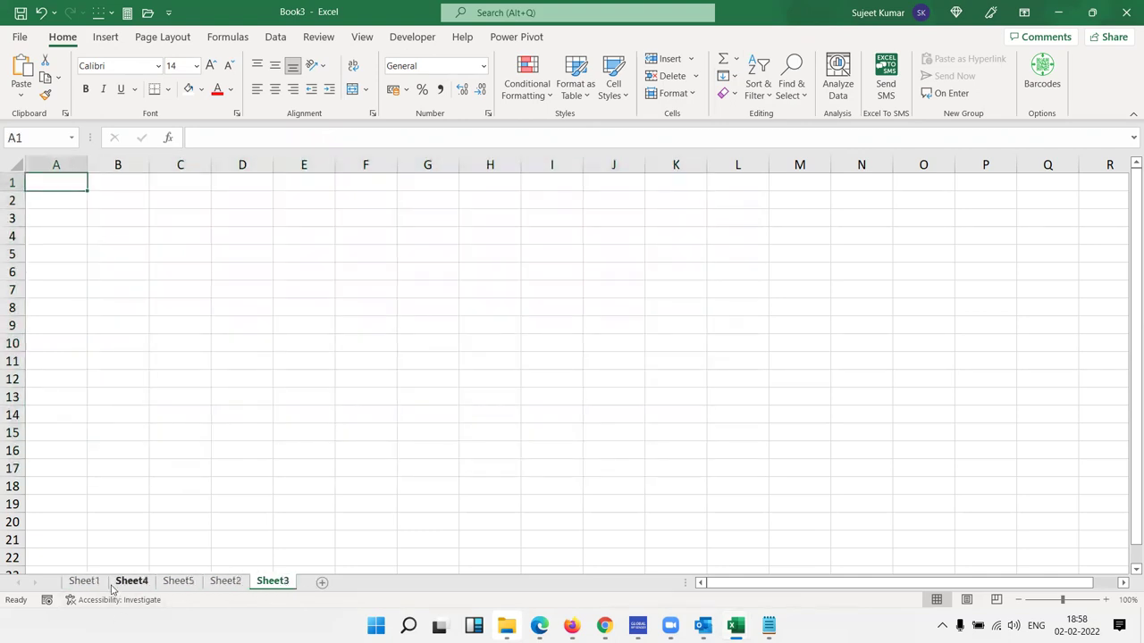
left_click(89, 582)
Step: Select A2, try grouping Sheet1 through Sheet3, then ungroup back to Sheet1
left_click(112, 292)
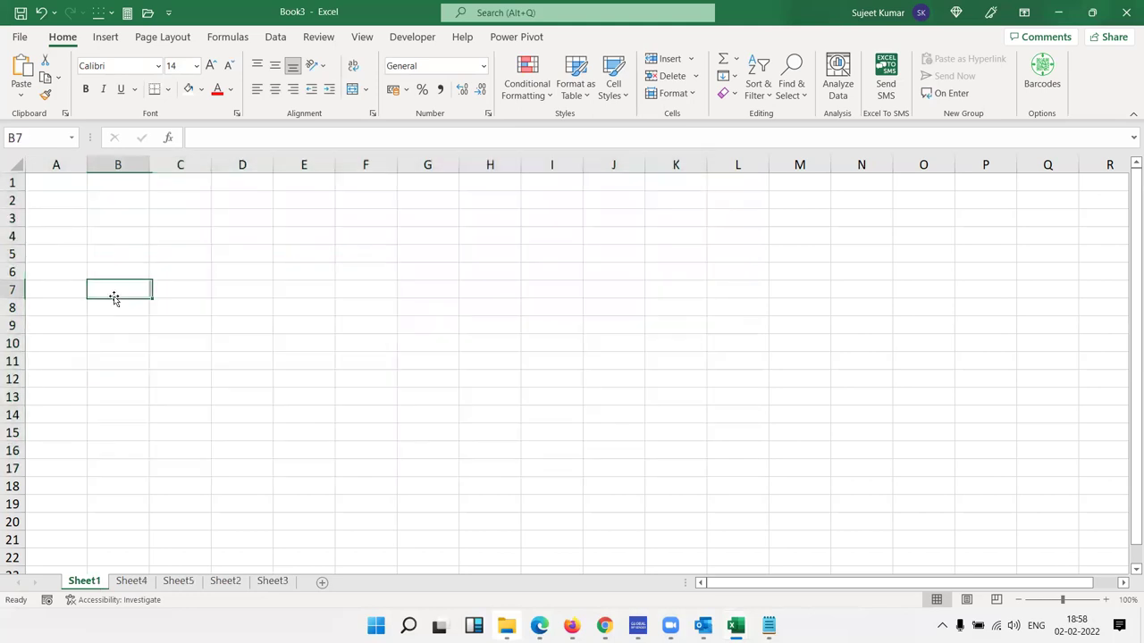
left_click(89, 207)
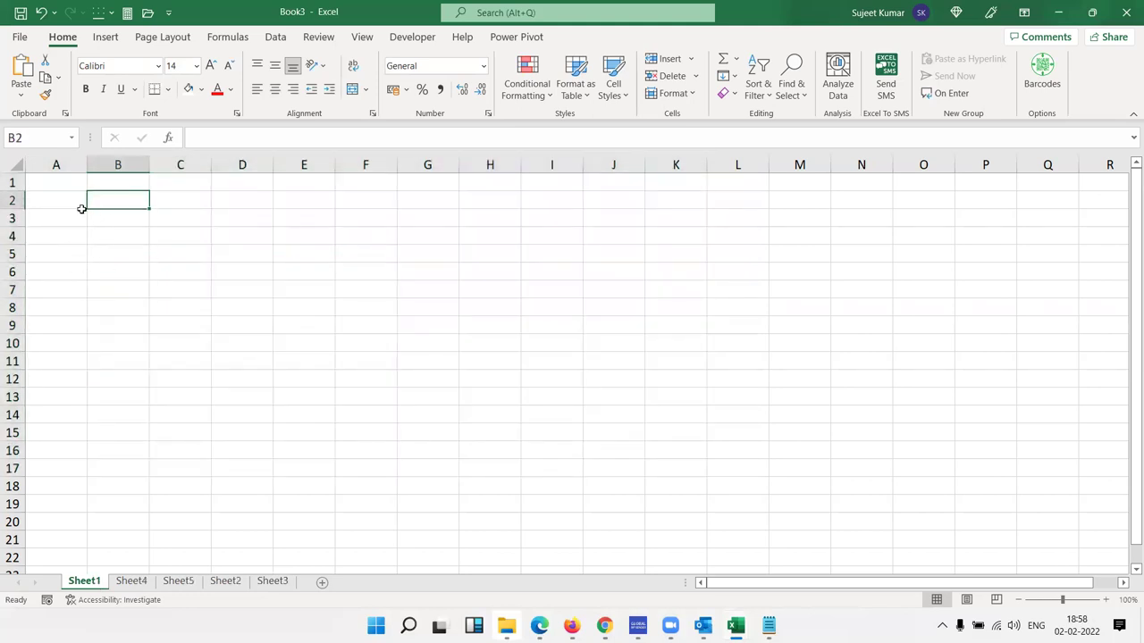
left_click(80, 215)
left_click(67, 196)
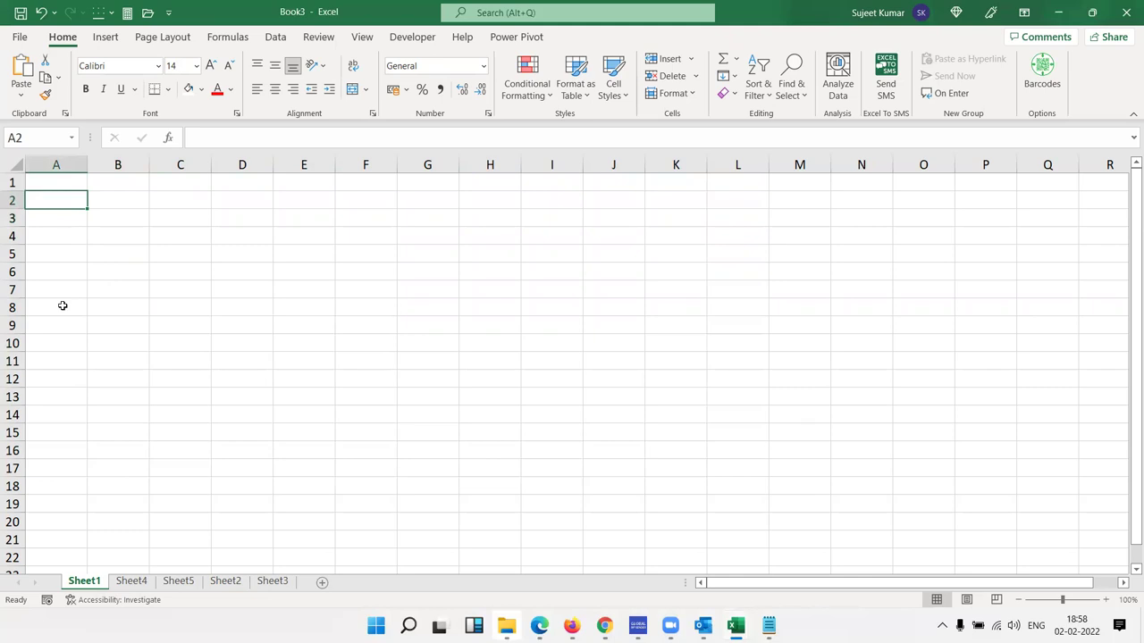
left_click(272, 582, "shift")
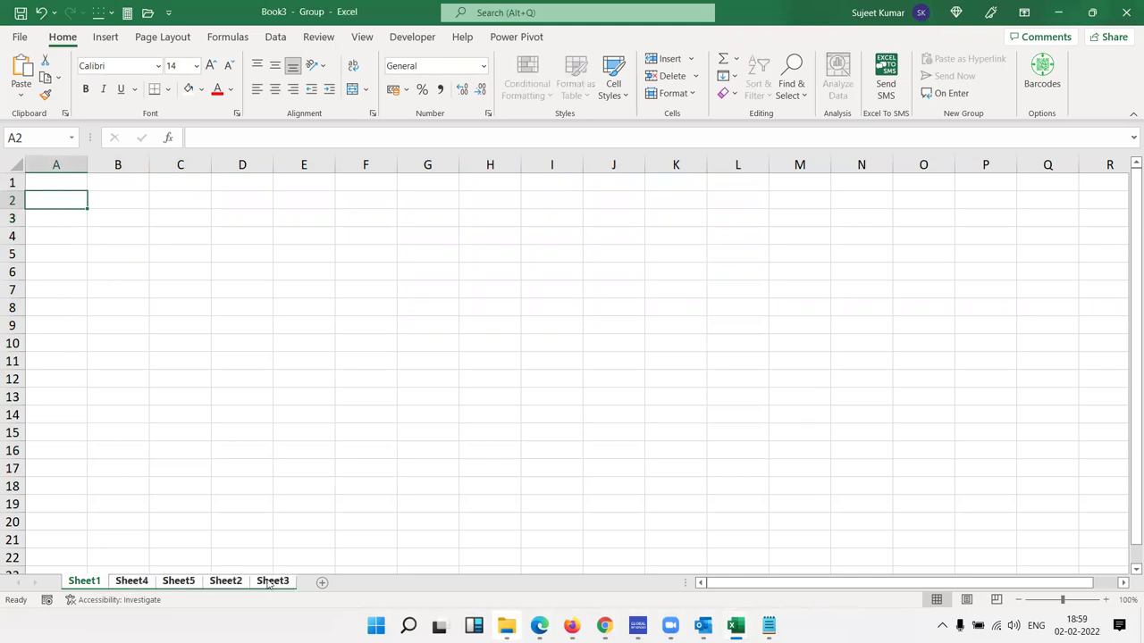
left_click(136, 582)
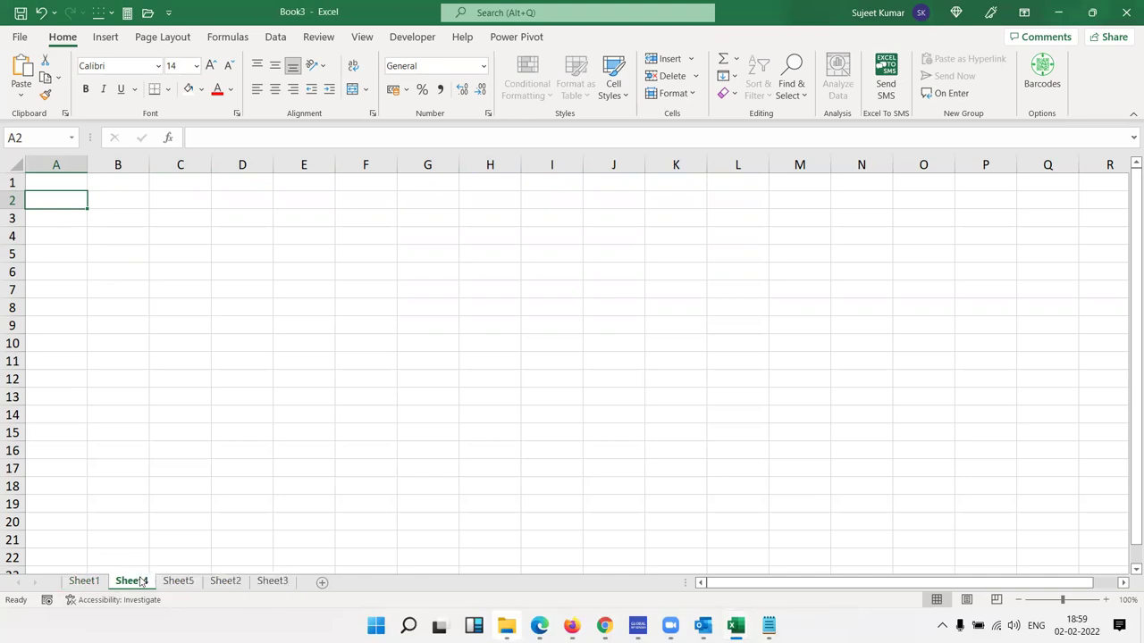
left_click(90, 582)
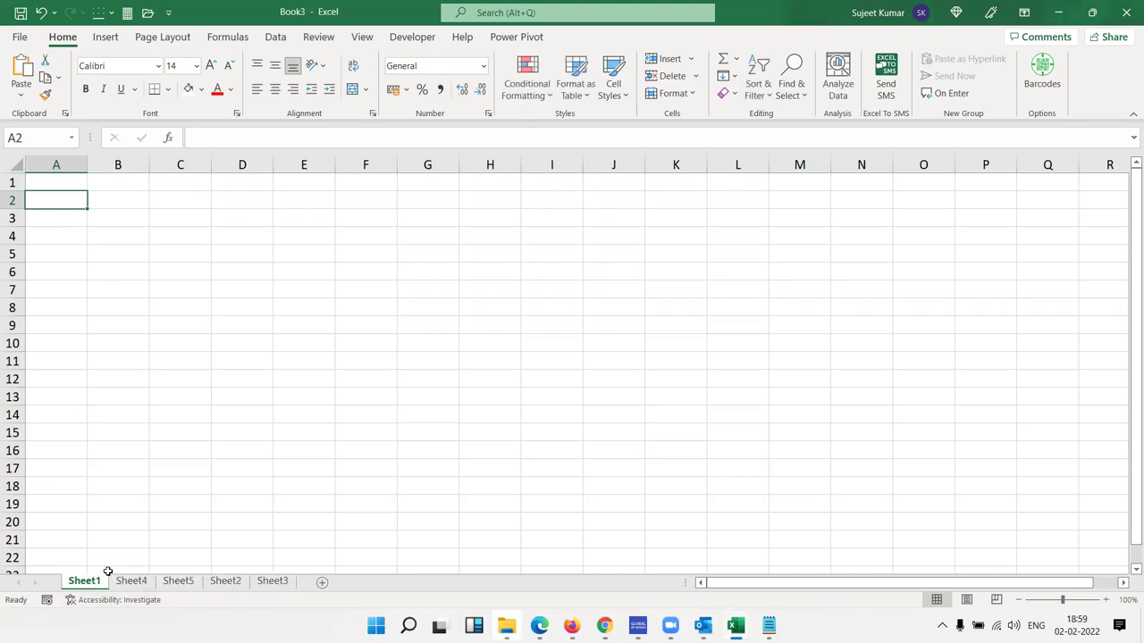
Step: Group all five sheets, from Sheet1 through Sheet3, for simultaneous editing
left_click(132, 581, "ctrl")
left_click(178, 582, "ctrl")
left_click(225, 582, "ctrl")
left_click(266, 583, "ctrl")
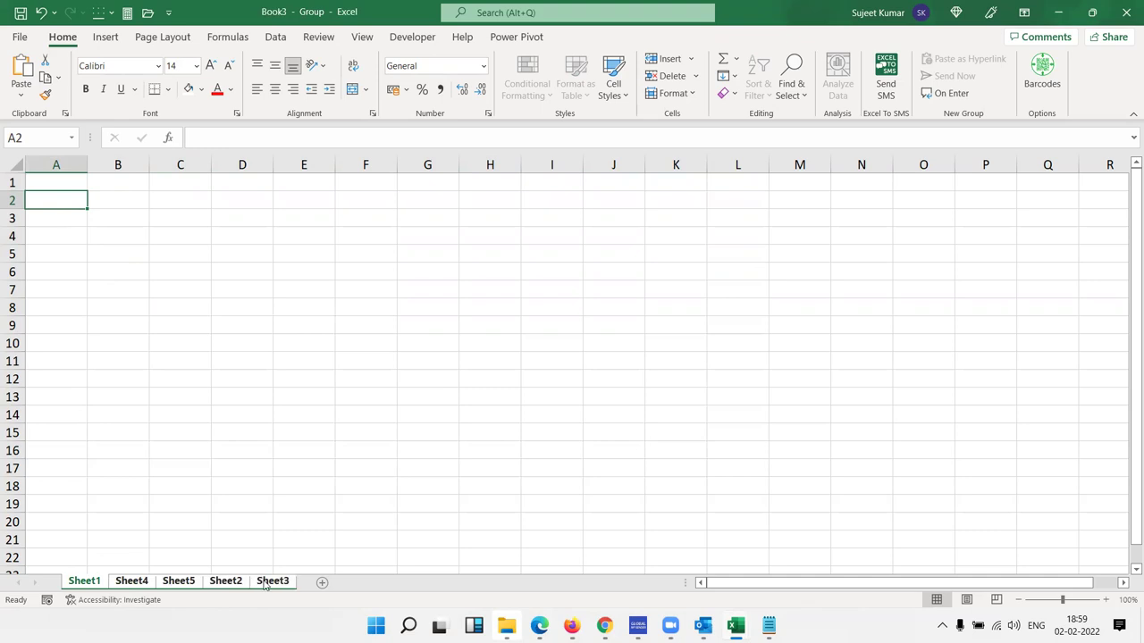
left_click(85, 582)
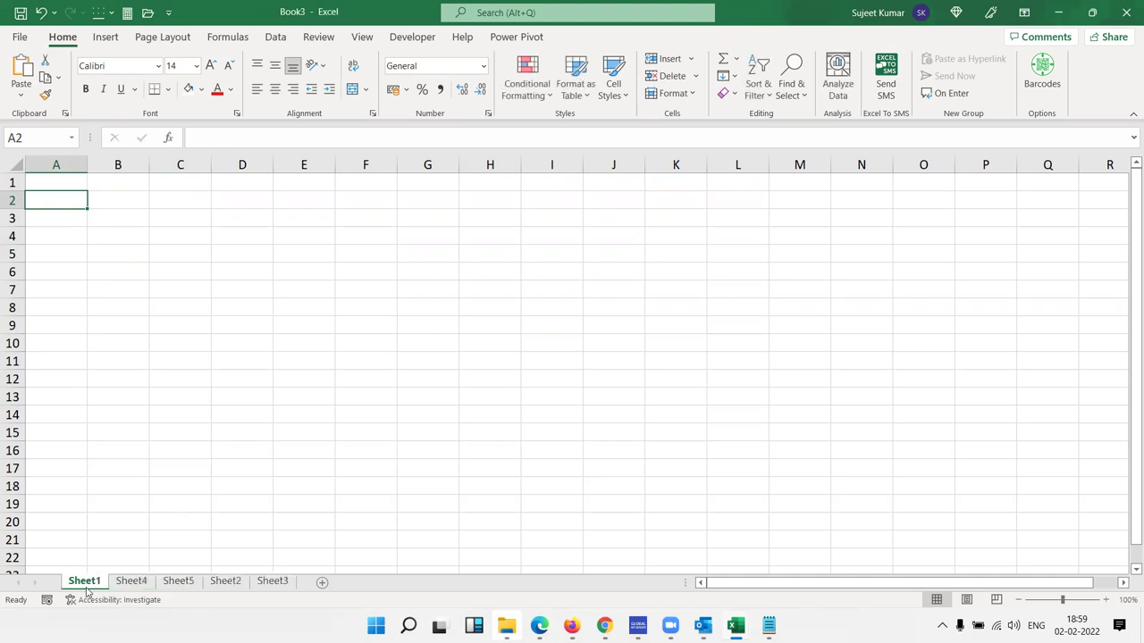
left_click(270, 585, "shift")
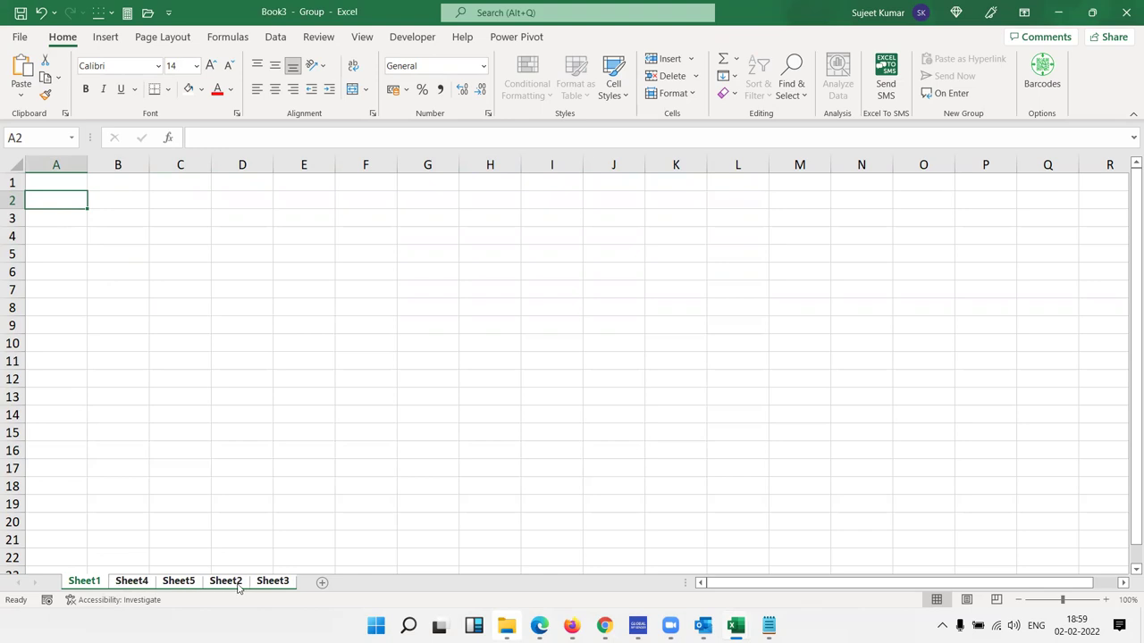
left_click(729, 66)
key("Escape")
left_click(734, 77)
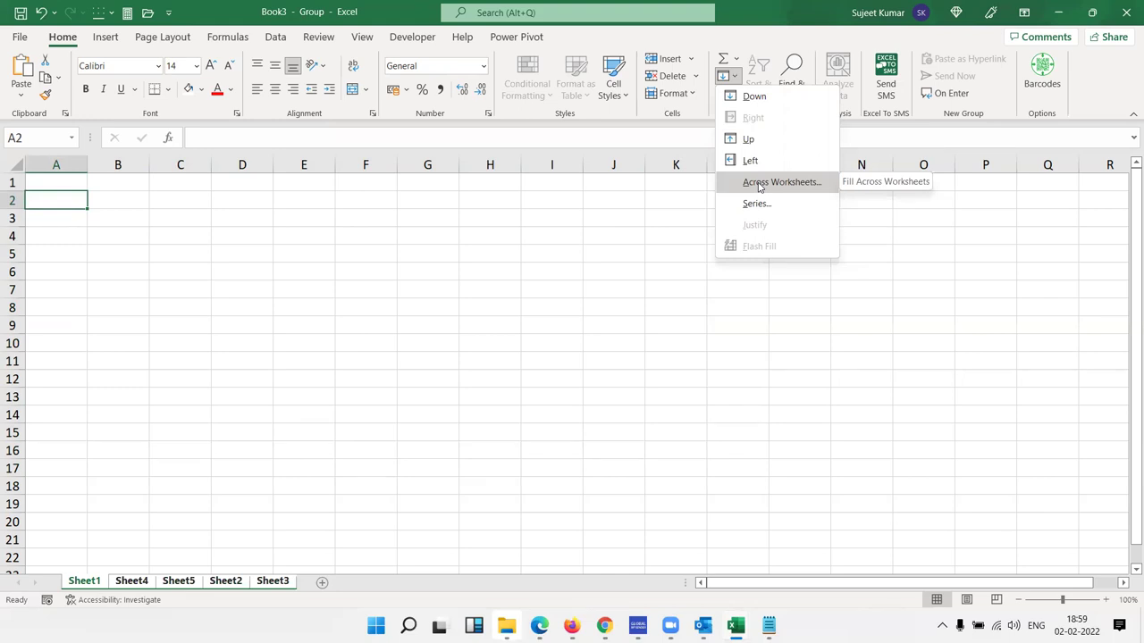
left_click(758, 184)
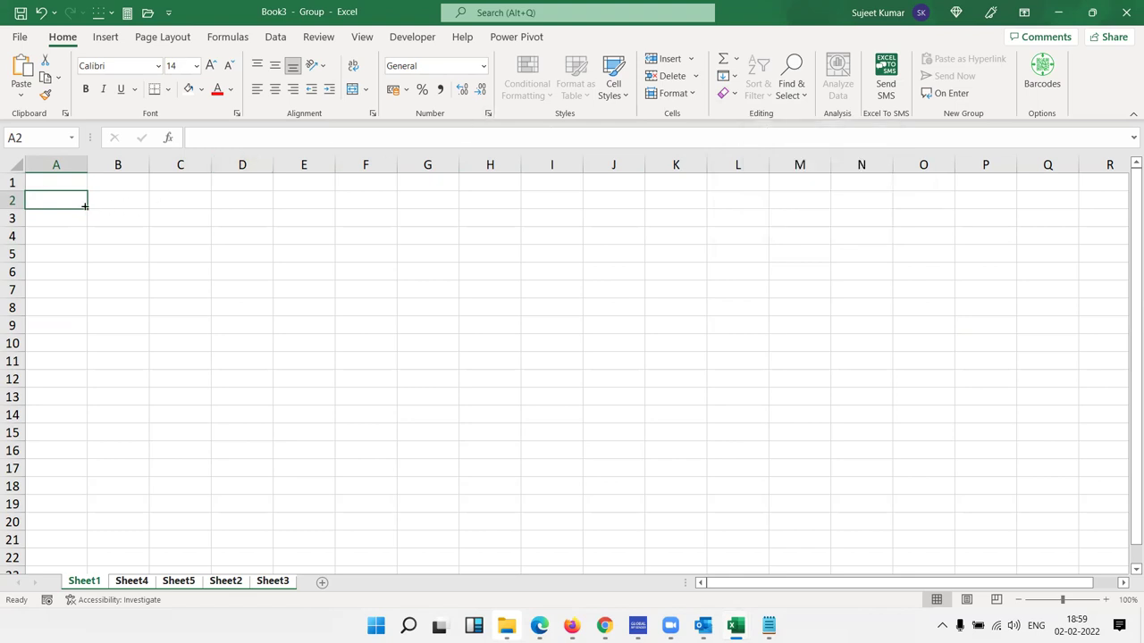
Step: Type ToDay in A2 and today's date 02-02-2022 in B2 on the grouped sheets
type("Toffda")
key("BackSpace")
key("BackSpace")
key("BackSpace")
key("BackSpace")
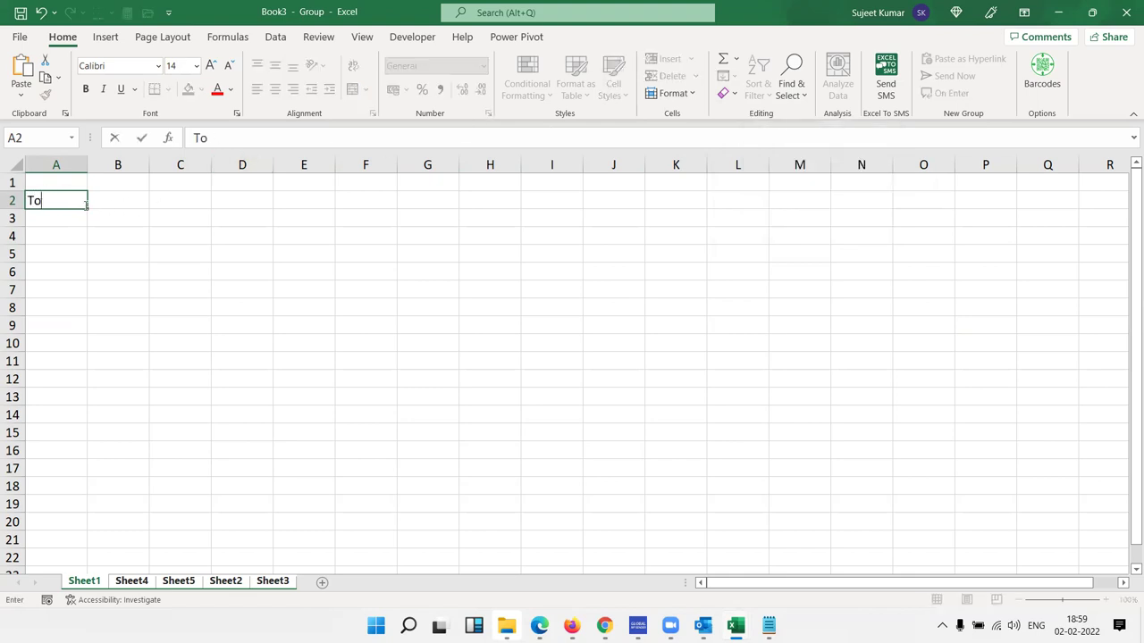
type("Day")
key("Tab")
key("ctrl+semicolon")
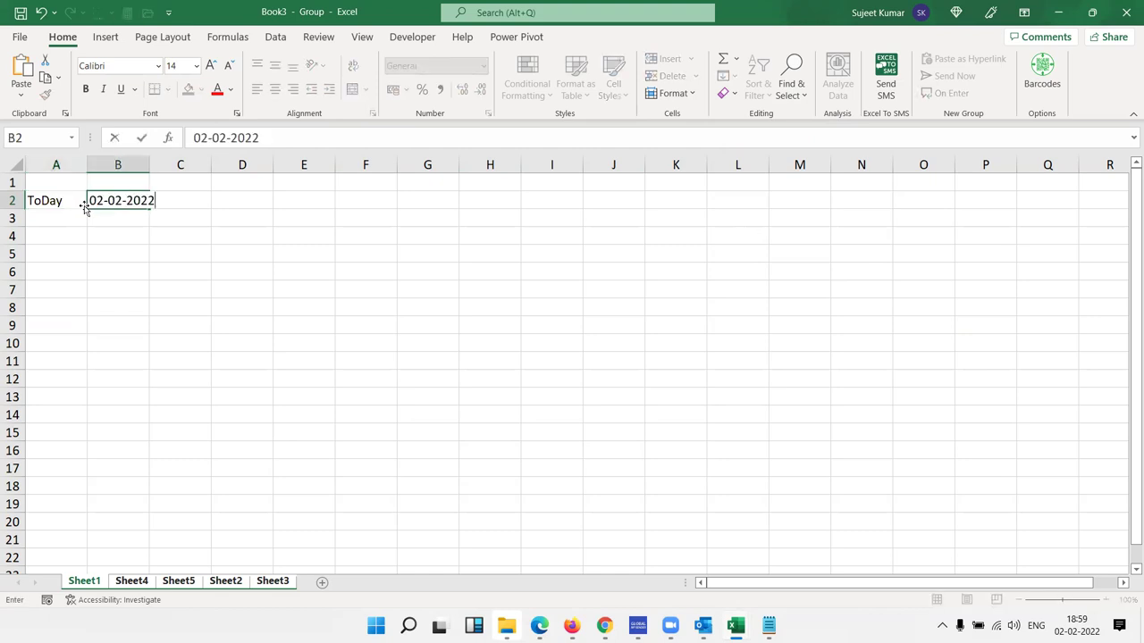
key("Return")
Step: Ungroup the sheets and check each of the five tabs, ending on Sheet1
left_click(130, 187)
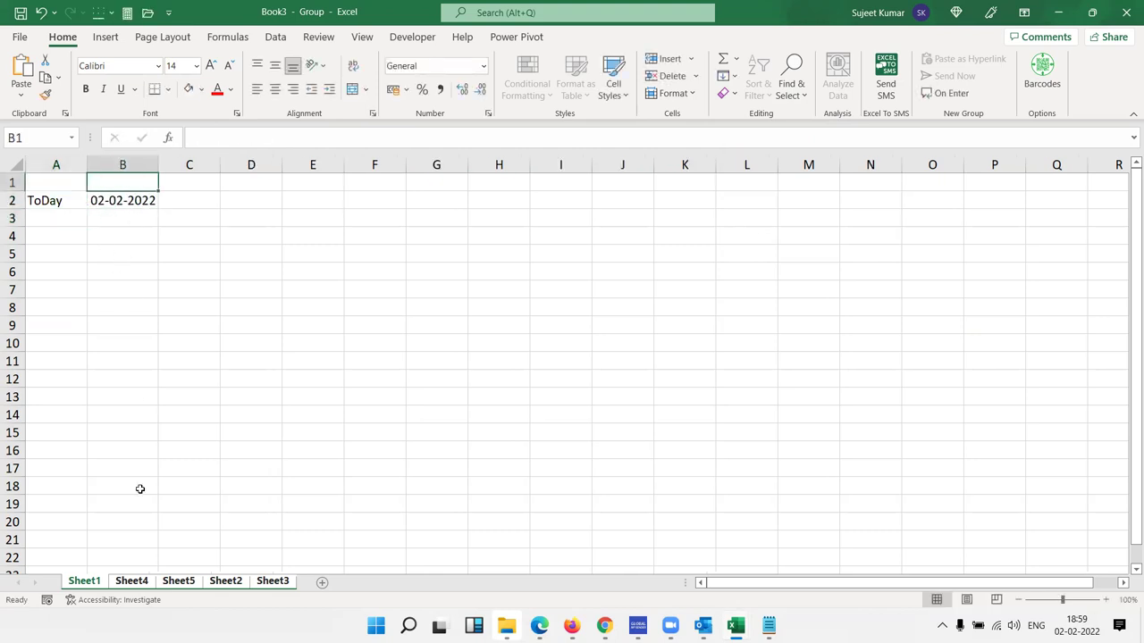
left_click(132, 581)
left_click(178, 581)
left_click(239, 586)
left_click(277, 585)
left_click(104, 584)
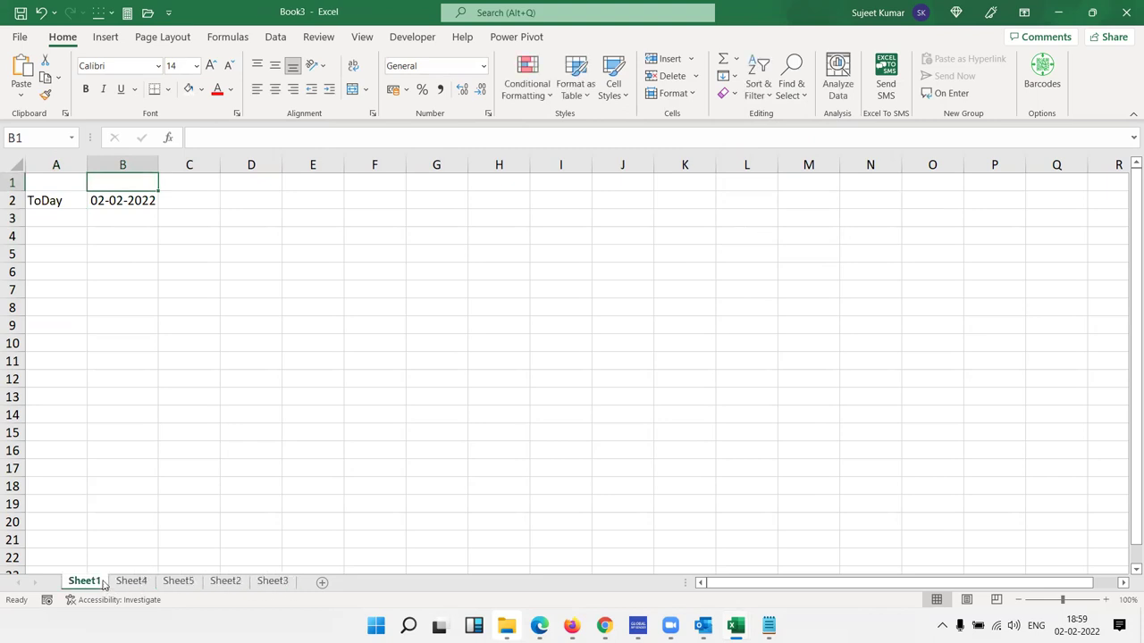
Step: Enter the label Time in A5 and the current time 18:59 in B5
left_click(84, 255)
type("Toi")
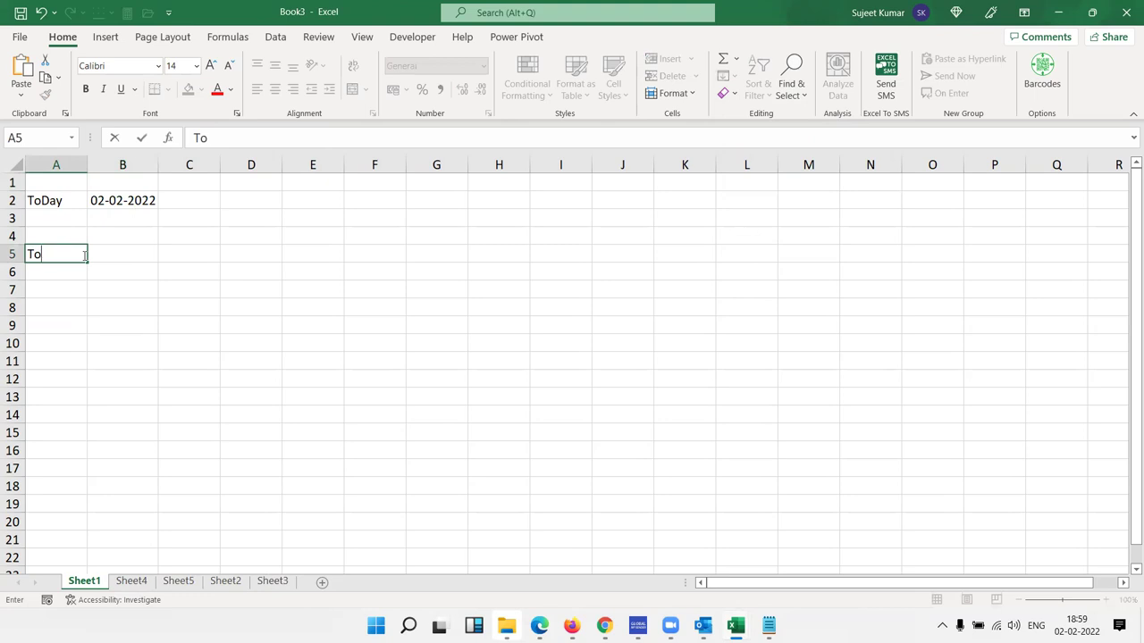
key("BackSpace")
type("ime")
key("Tab")
key("ctrl+semicolon")
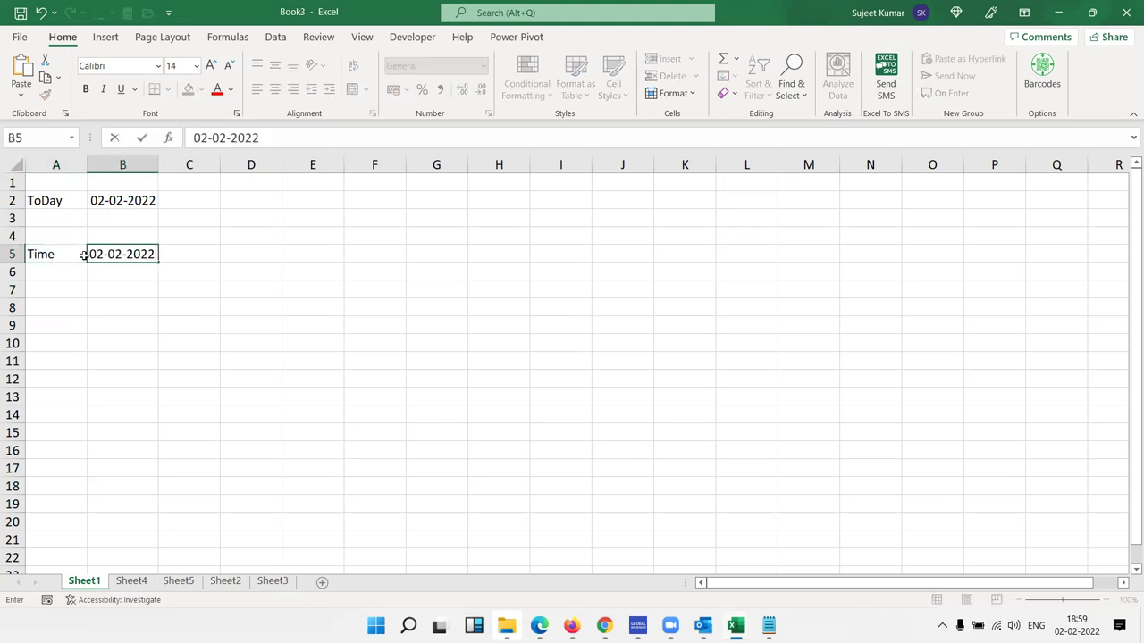
key("Escape")
key("ctrl+shift+semicolon")
key("Return")
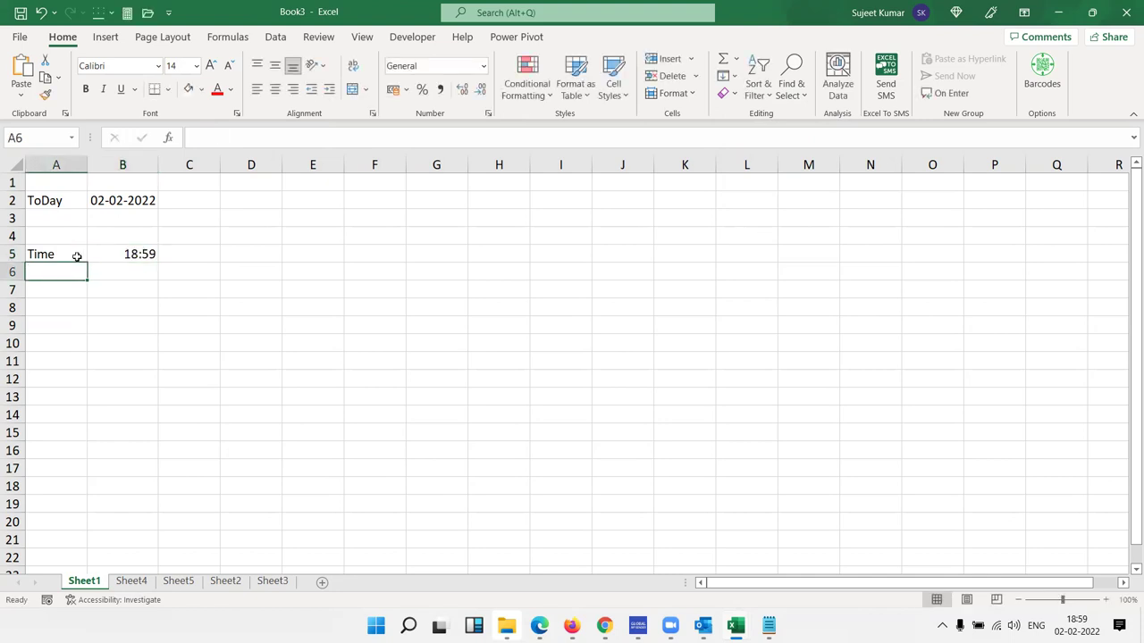
Step: Give A5:B5 a yellow fill, all borders, and centred text
left_click_drag(79, 255, 123, 255)
left_click(202, 90)
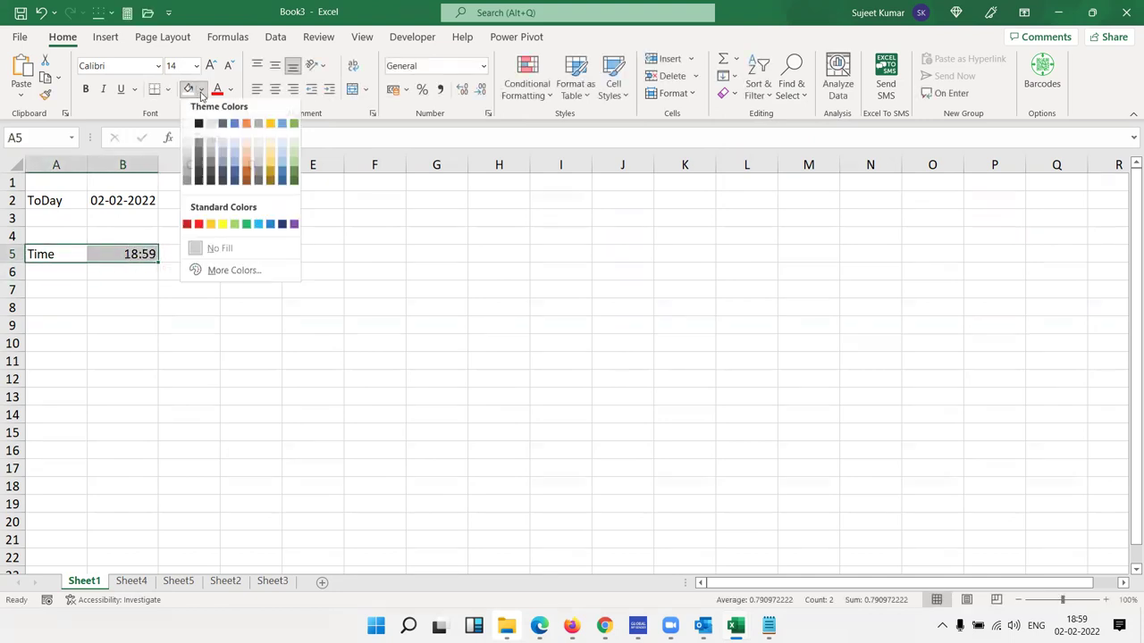
left_click(223, 228)
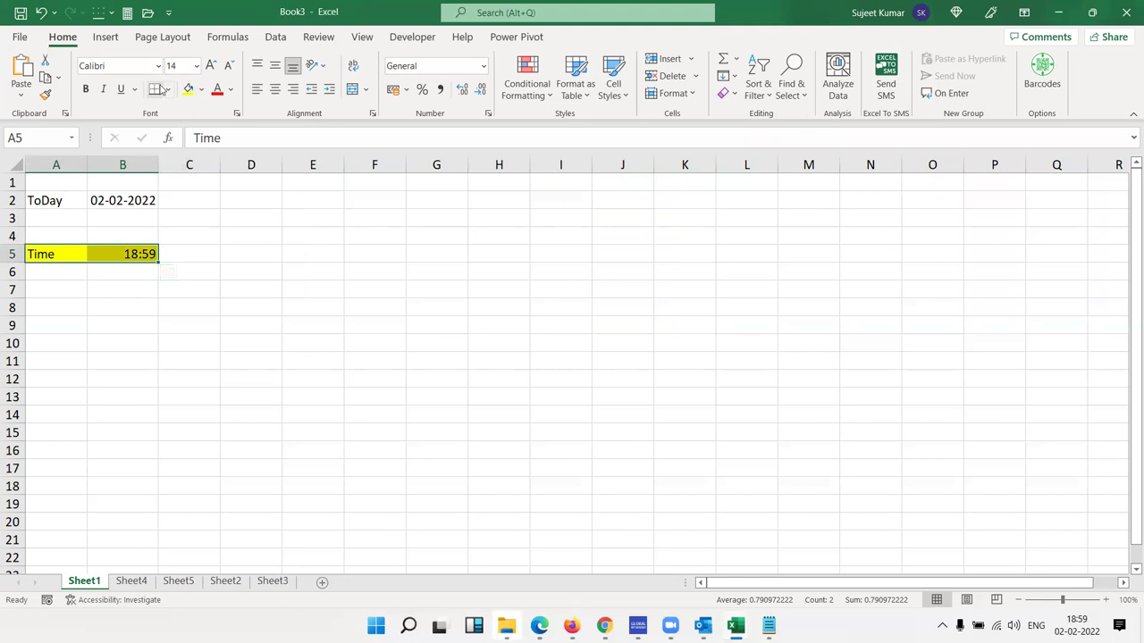
left_click(167, 90)
left_click(160, 242)
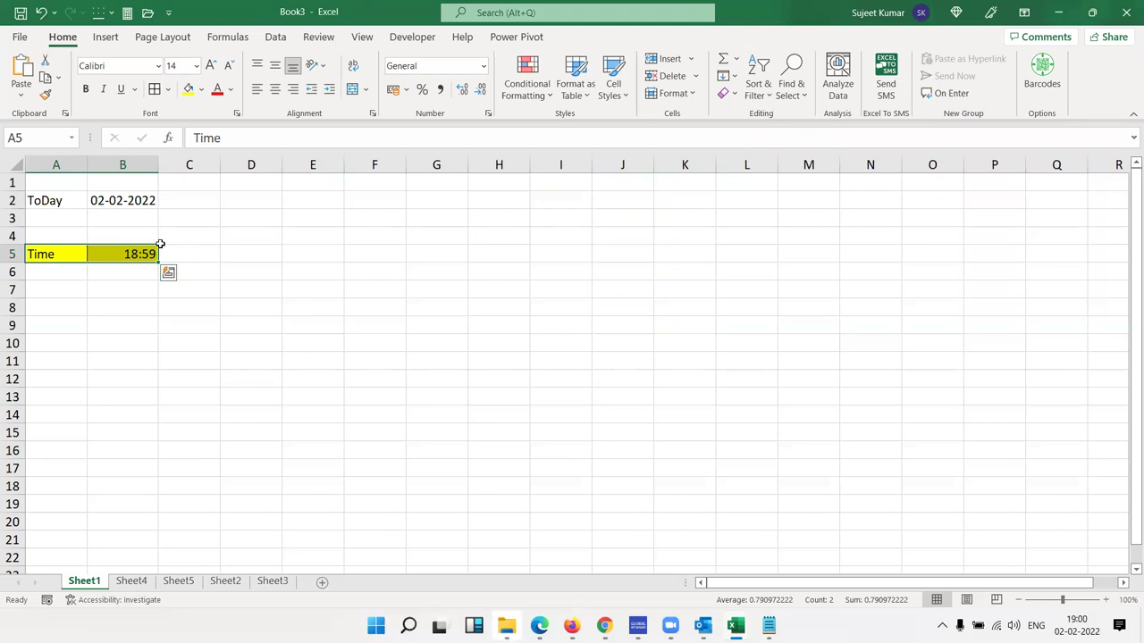
left_click(275, 88)
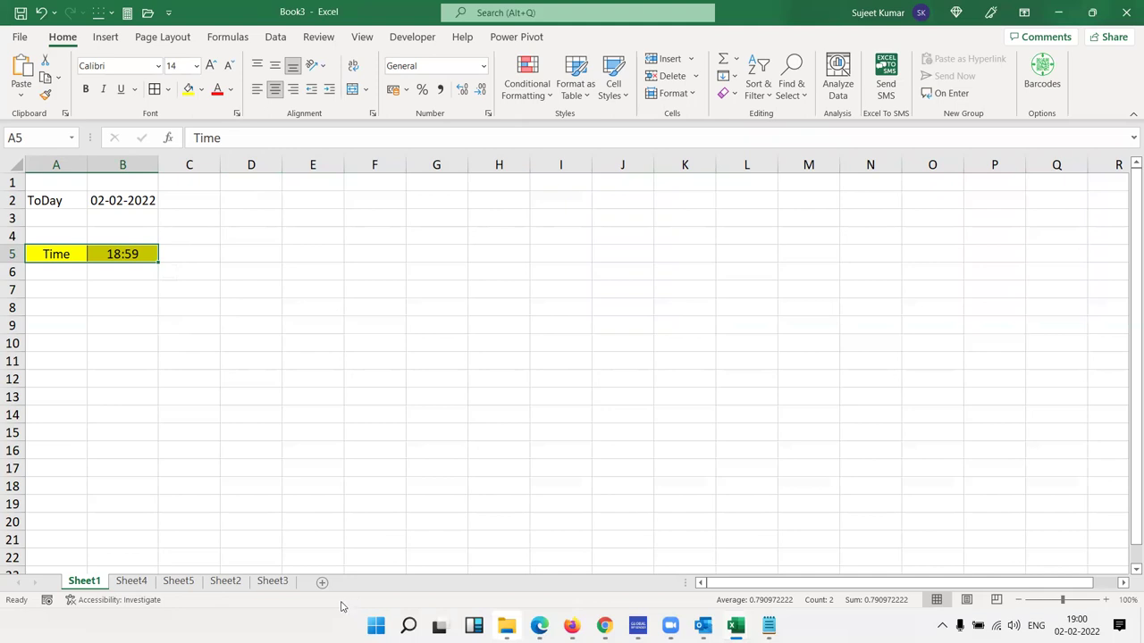
Step: Group all sheets and fill the Time row Across Worksheets with the All option
left_click(286, 582, "shift")
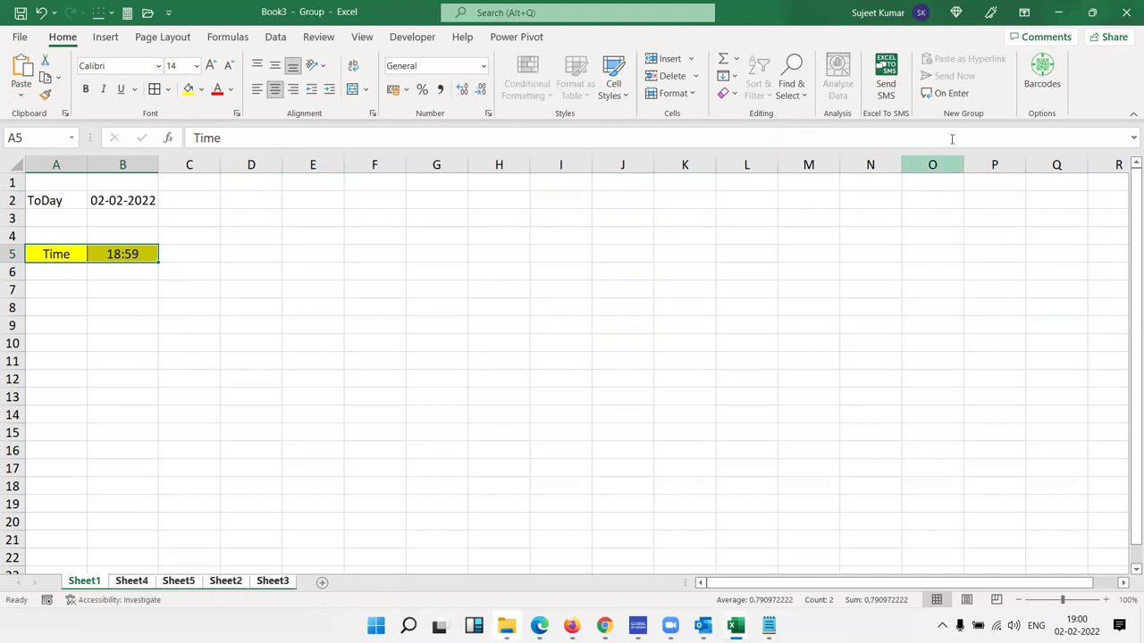
left_click(725, 76)
left_click(771, 184)
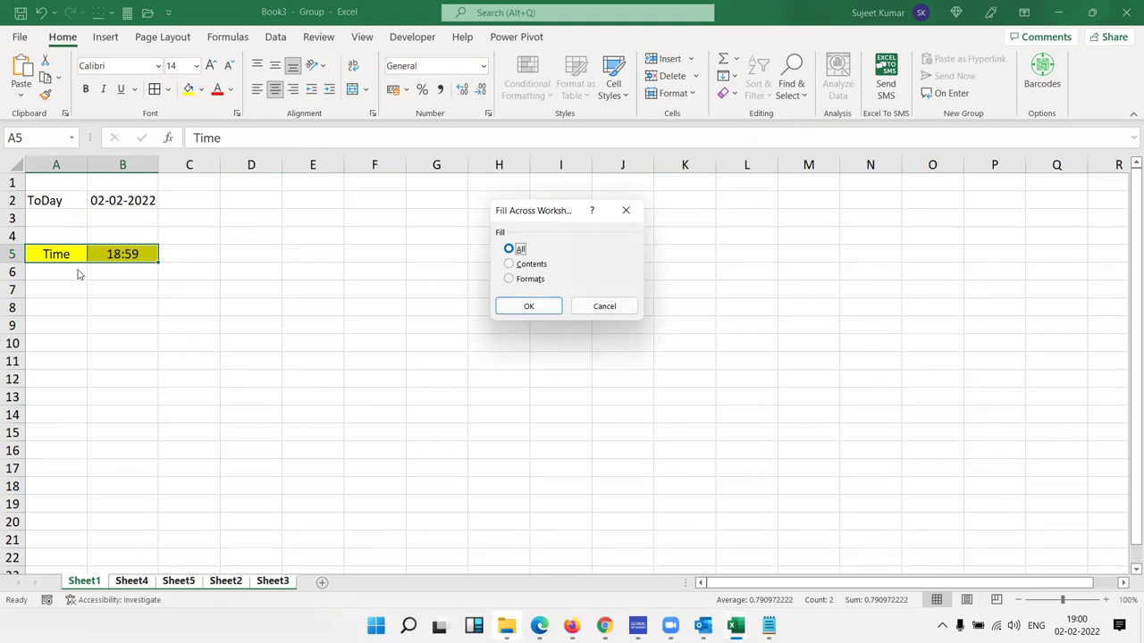
left_click(547, 266)
left_click(523, 279)
left_click(515, 250)
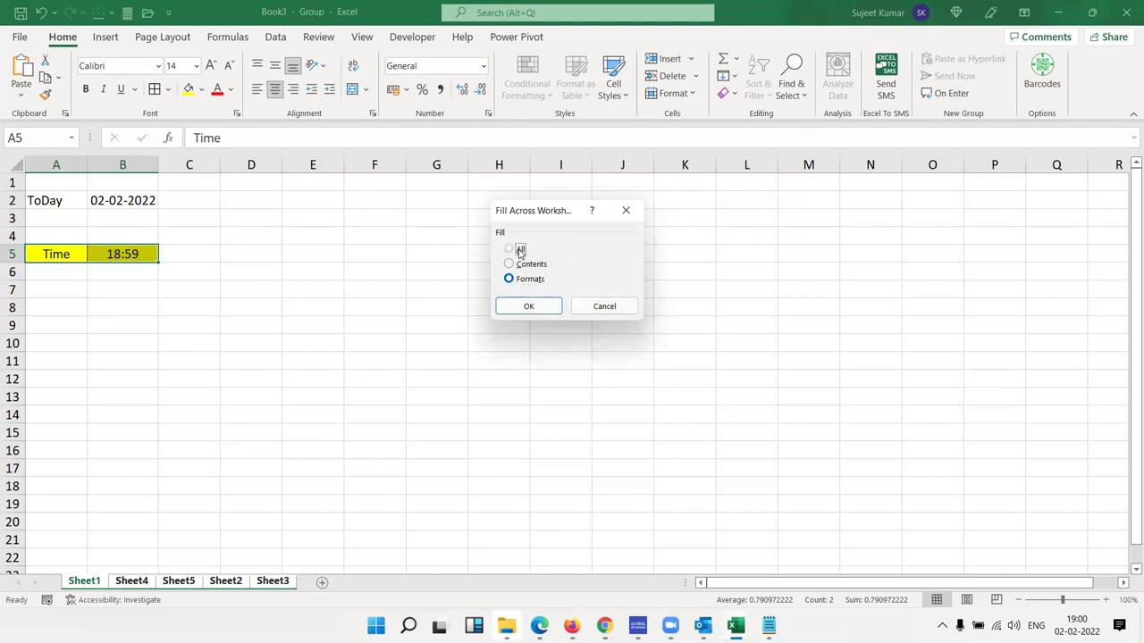
left_click(519, 301)
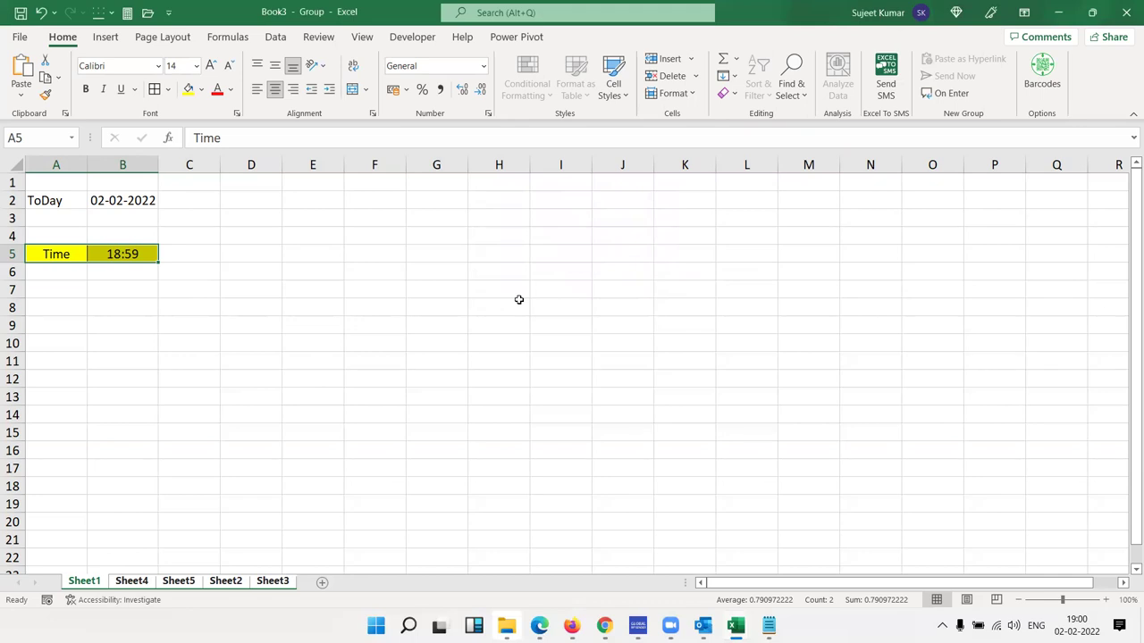
Step: Check the copied Time row on Sheet5, then return to Sheet1
left_click(164, 581)
left_click(90, 581)
left_click(503, 254)
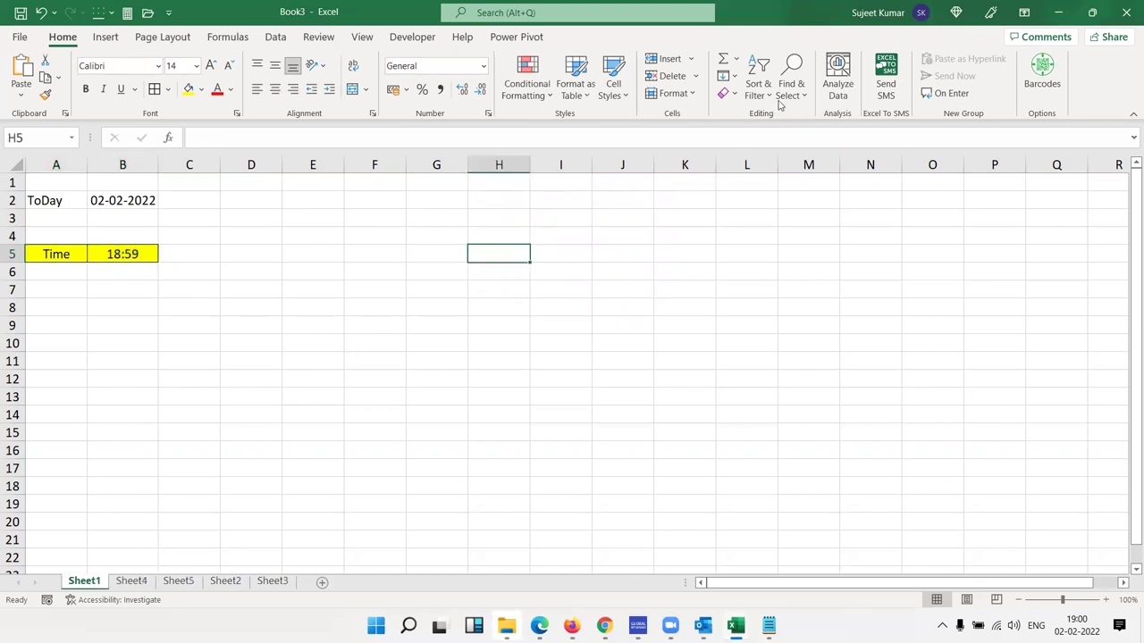
left_click(729, 76)
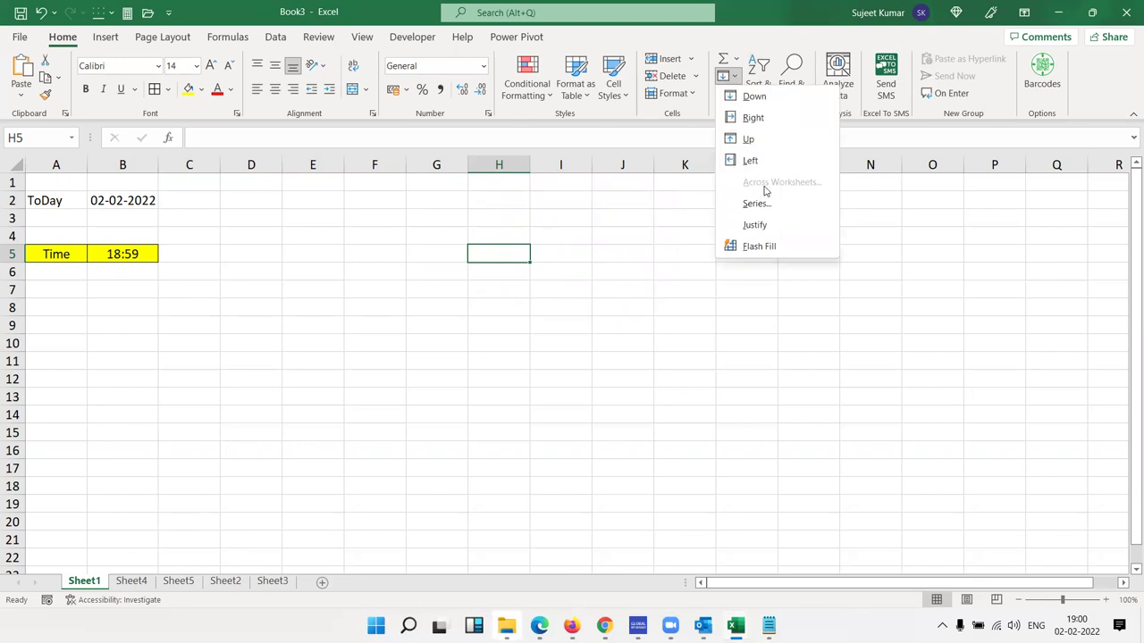
left_click(168, 352)
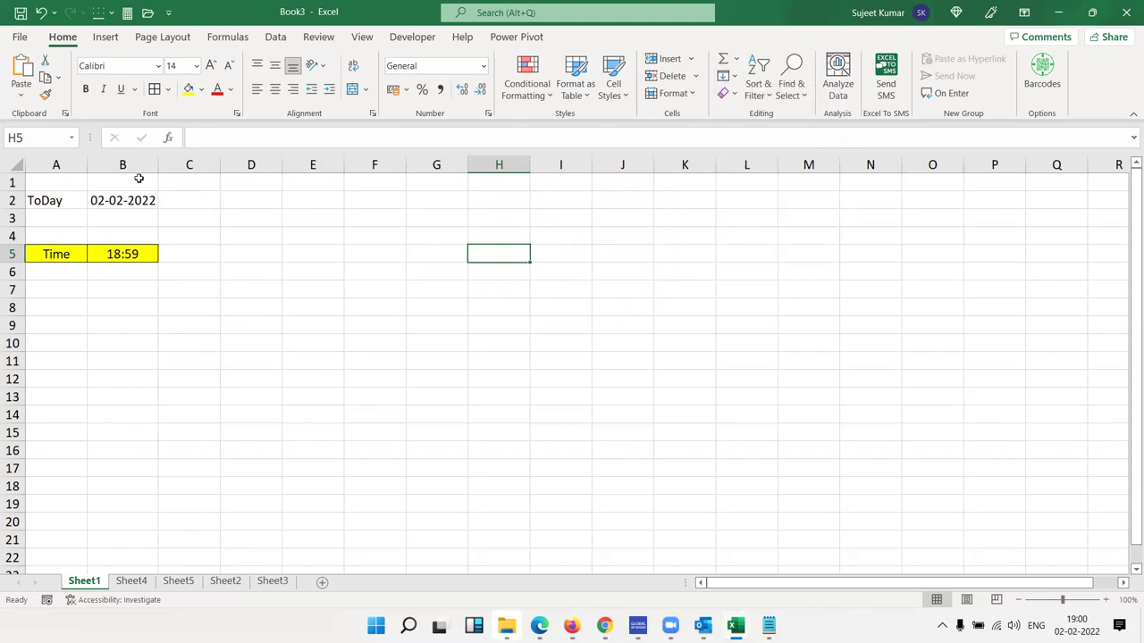
Step: Clear the old entries, type 1 and 2 in A1:A2, and extend them down as a series
mouse_move(59, 179)
left_mouse_down()
mouse_move(189, 182)
mouse_move(212, 355)
left_mouse_up()
left_click(60, 183)
type("1")
key("Return")
type("2")
key("Return")
left_click_drag(60, 183, 79, 436)
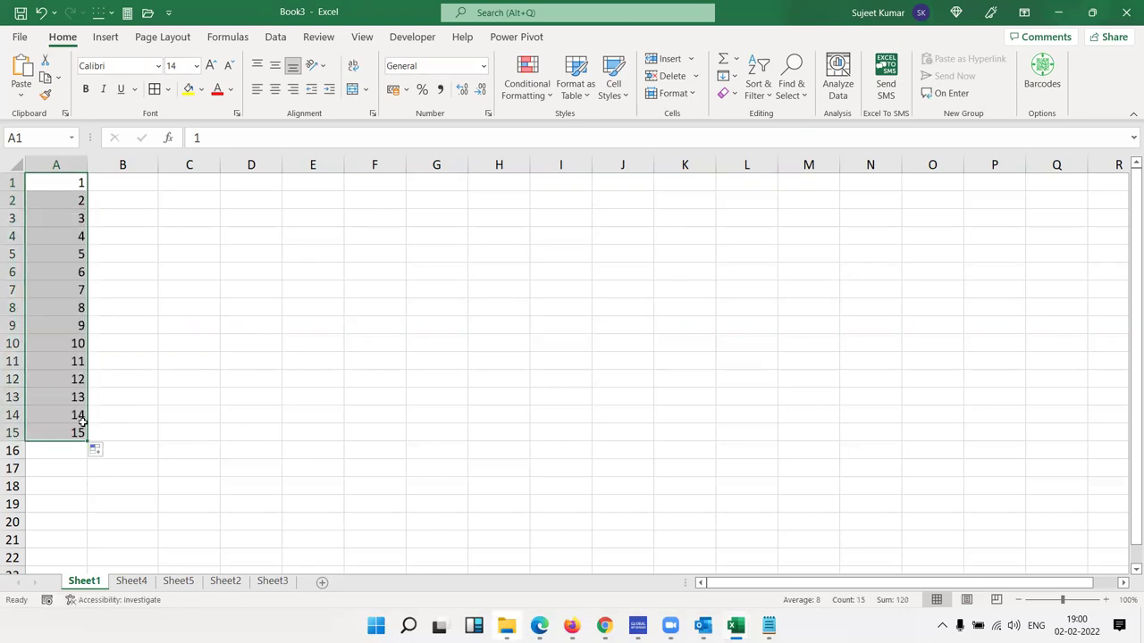
Step: Clear every number below A1 in column A
key("Down")
key("Down")
key("Up")
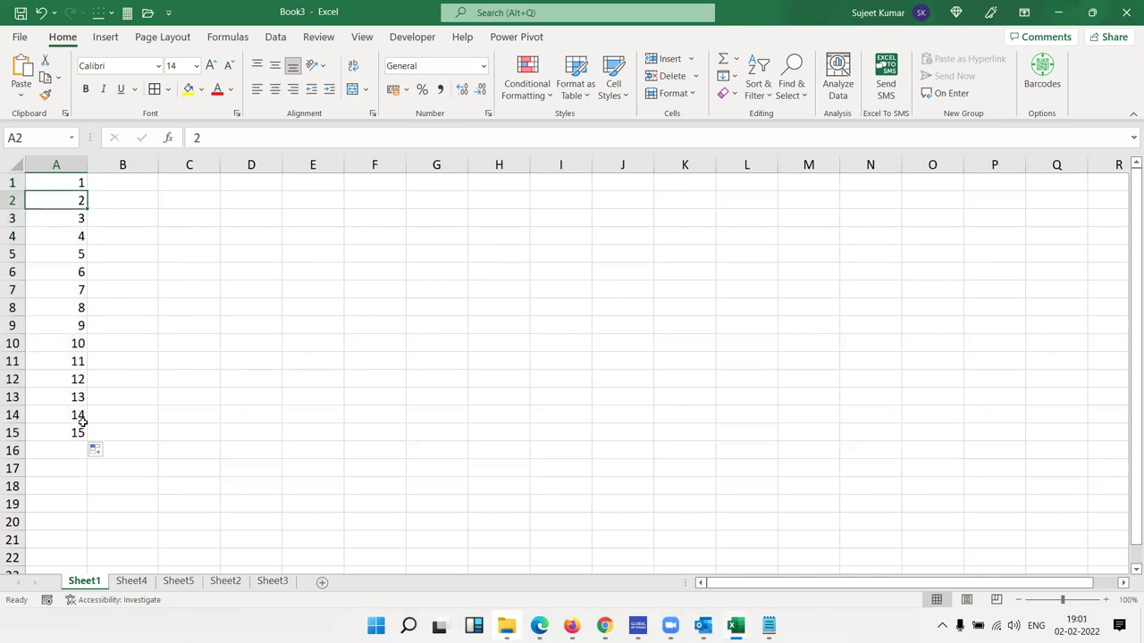
key("ctrl+shift+Down")
key("Delete")
Step: Fill the range from A1 down with 1 using Ctrl+Enter, then undo it
key("ctrl+Up")
key("shift+Down")
key("shift+Down")
key("shift+Down")
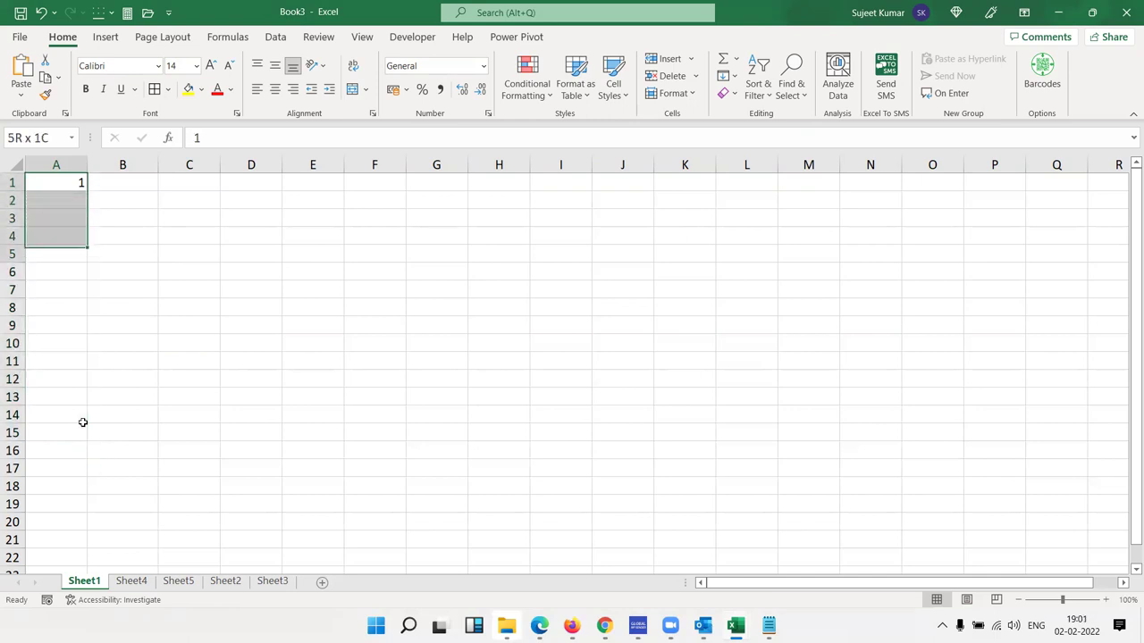
key("shift+Down")
key("shift+Down")
key("shift+Down")
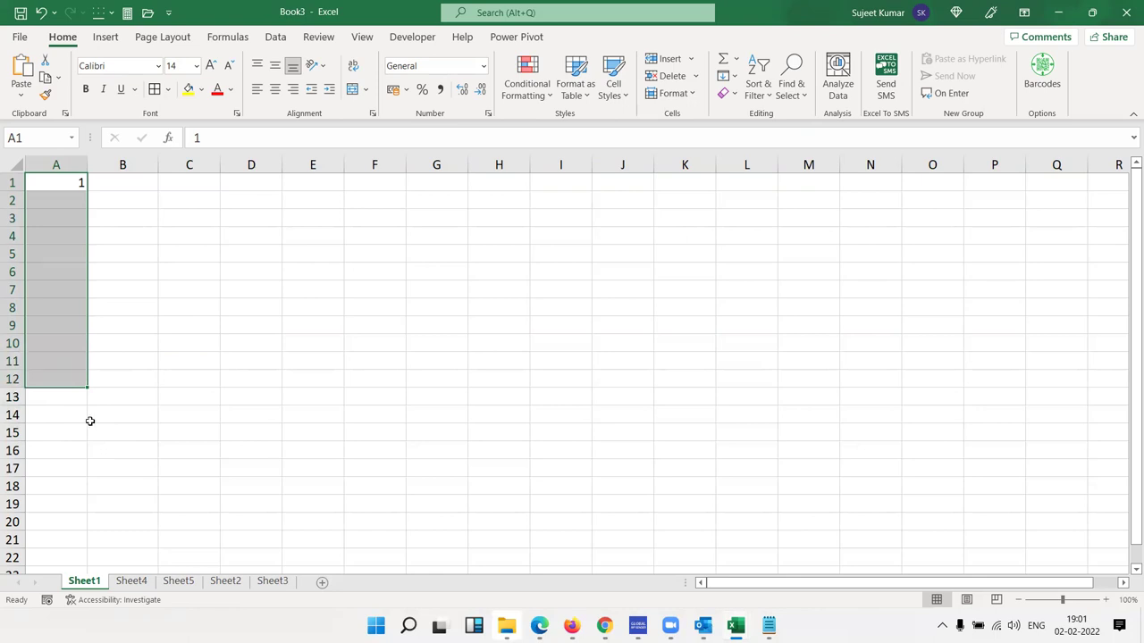
left_click(219, 131)
key("ctrl+Return")
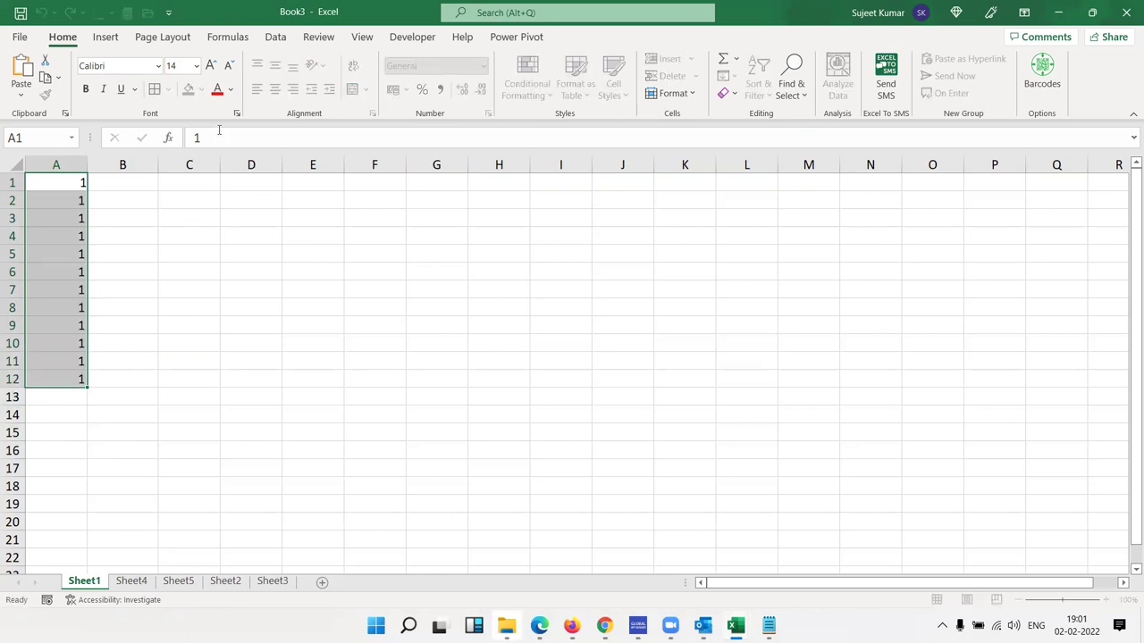
key("ctrl+z")
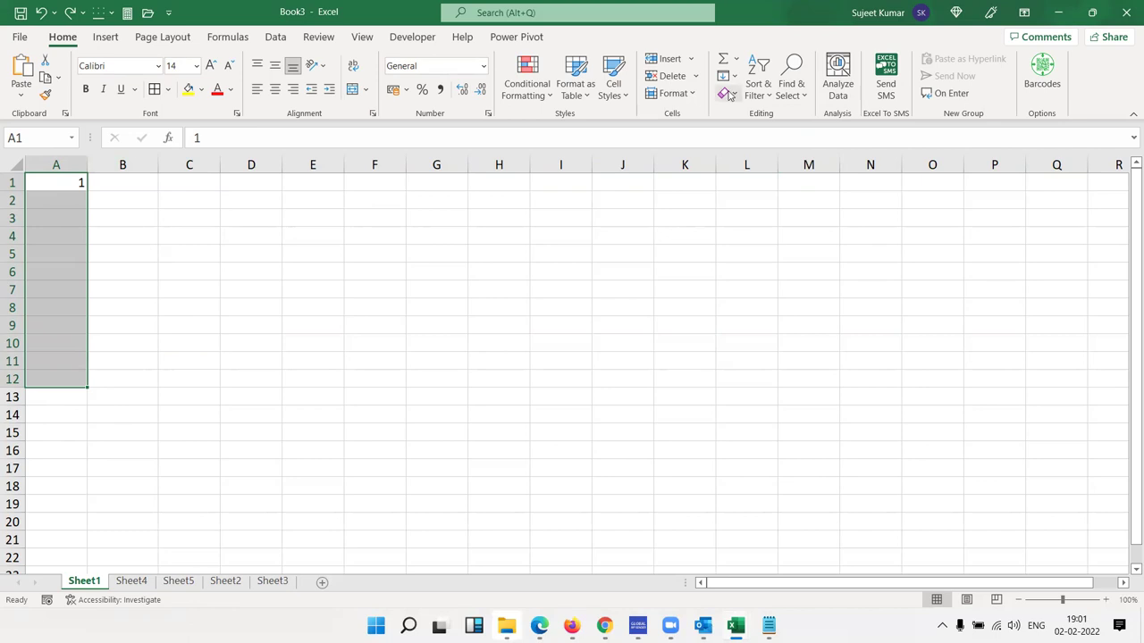
Step: Create a linear column series with step 1 and stop value 10, then select A1:A10
left_click(737, 60)
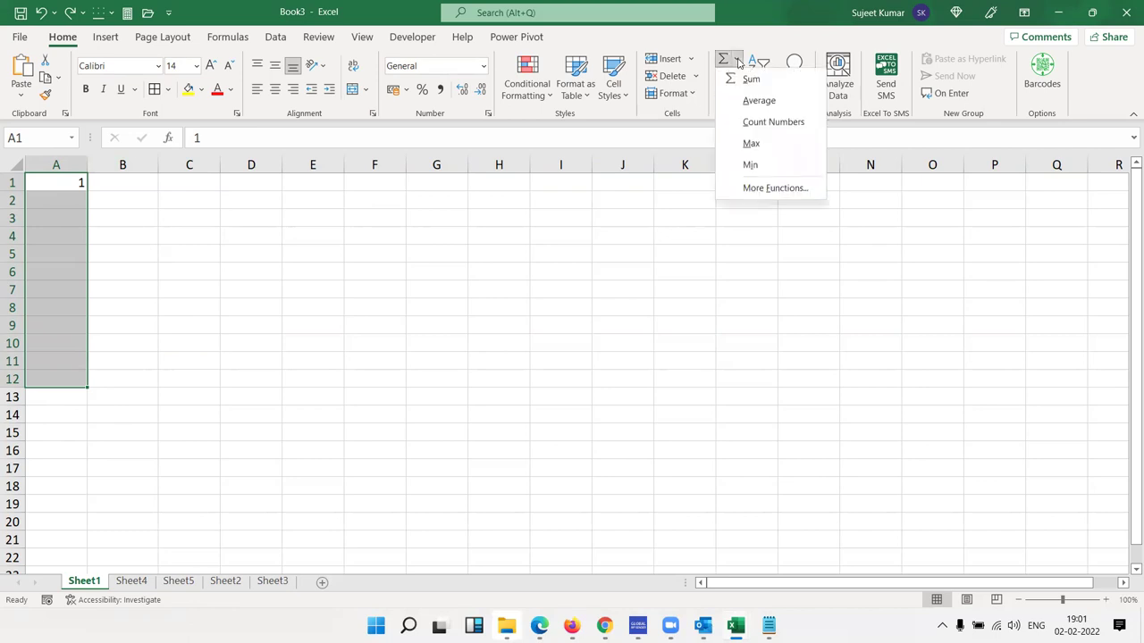
left_click(737, 60)
left_click(733, 76)
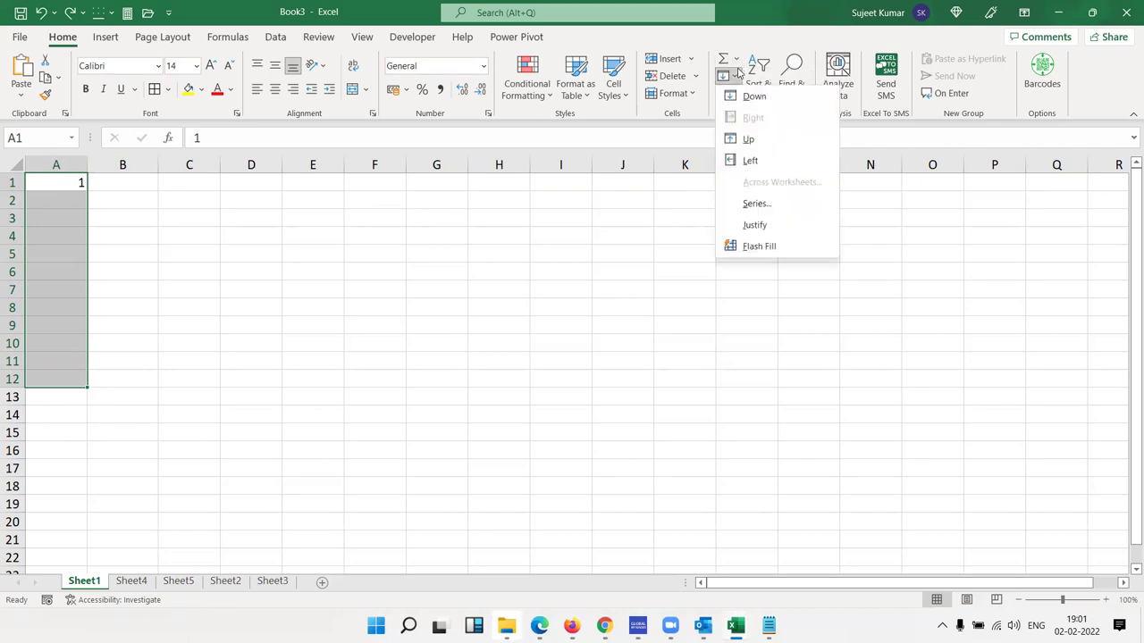
left_click(755, 203)
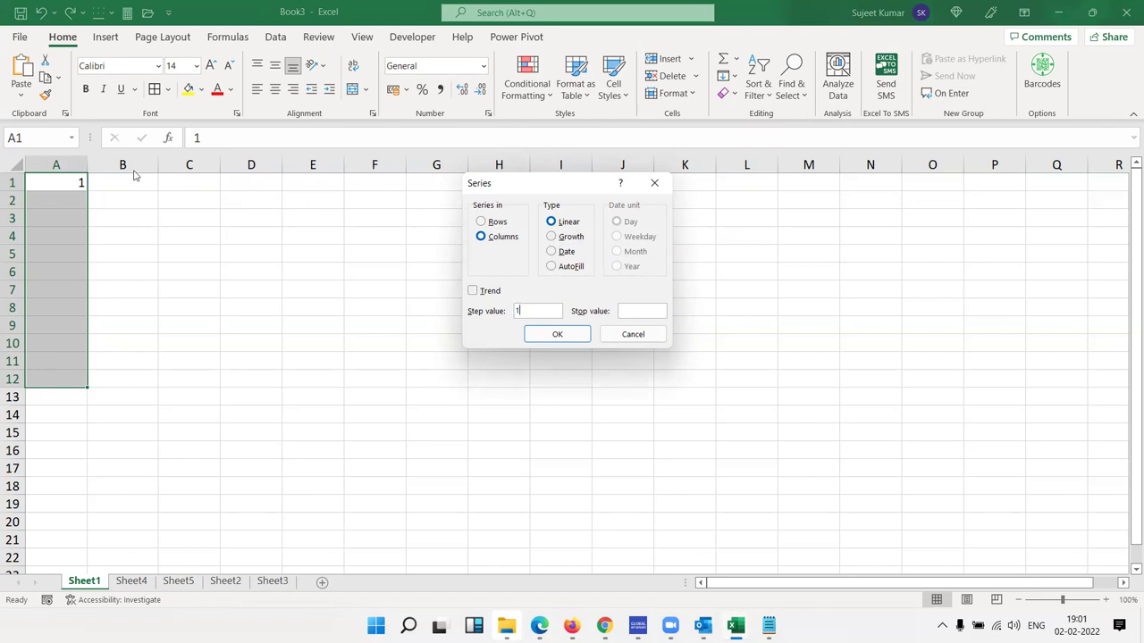
left_click(623, 311)
left_click(640, 315)
type("10")
left_click(544, 336)
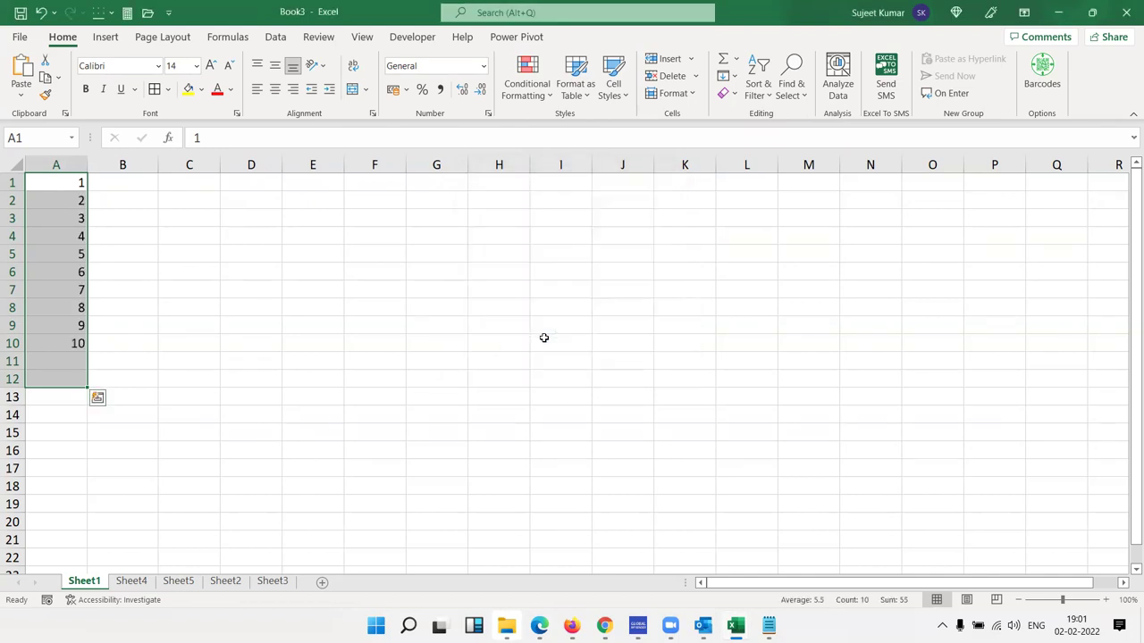
left_click(79, 184)
left_click_drag(63, 343, 56, 179)
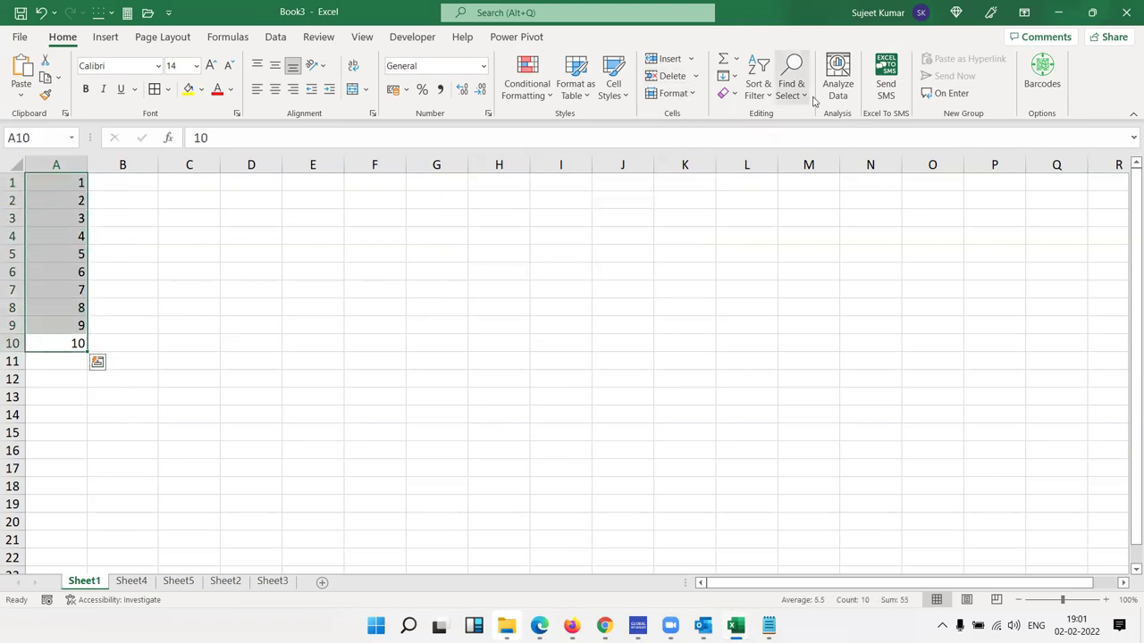
Step: Fill column A with a Growth series of step 2 (1 to 512), then undo it
left_click(727, 82)
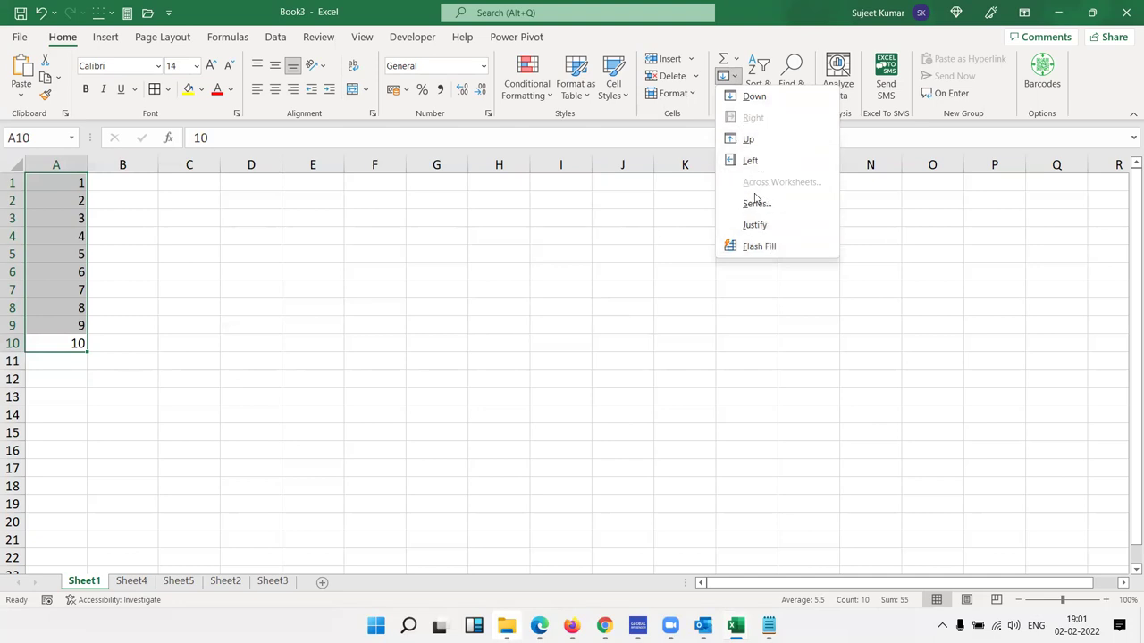
left_click(757, 203)
left_click(570, 237)
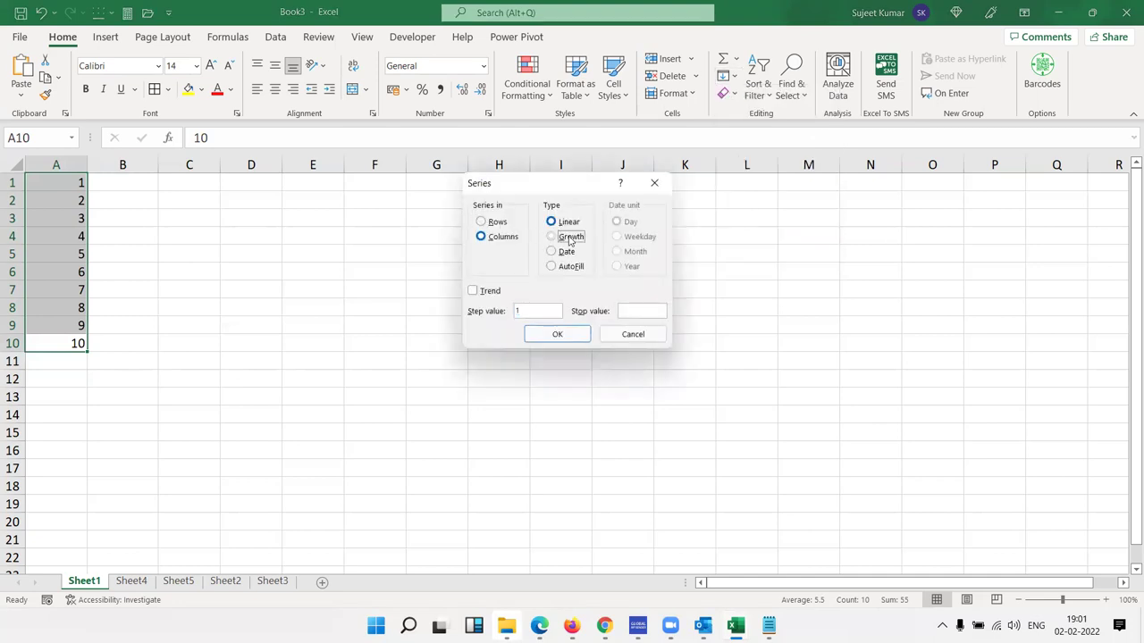
double_click(546, 310)
type("2")
left_click(531, 337)
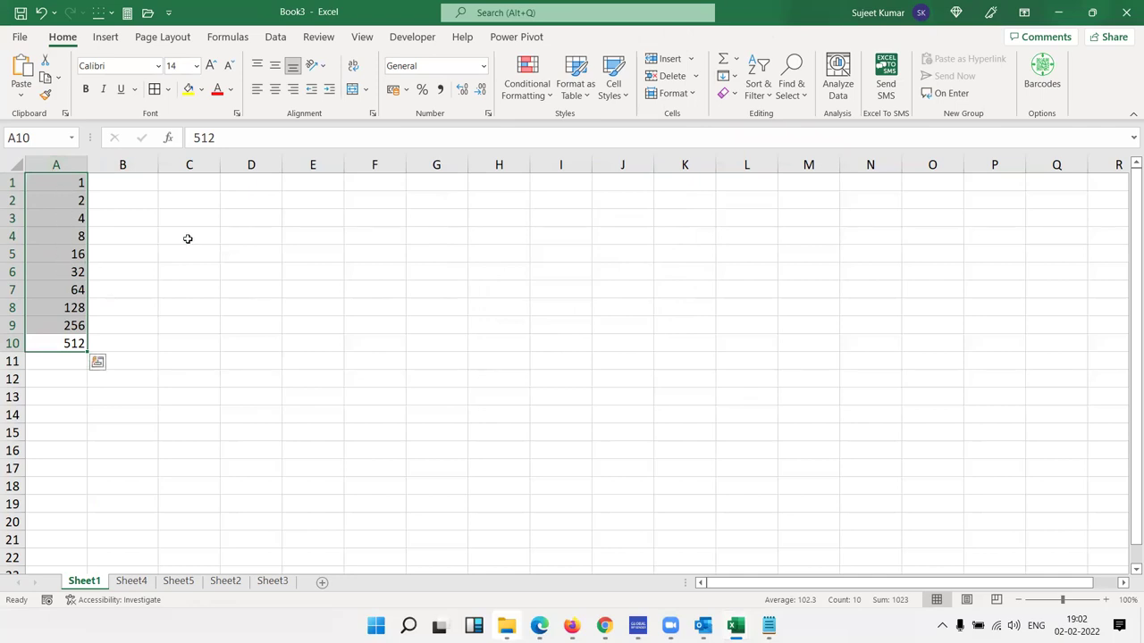
key("ctrl+z")
key("ctrl+z")
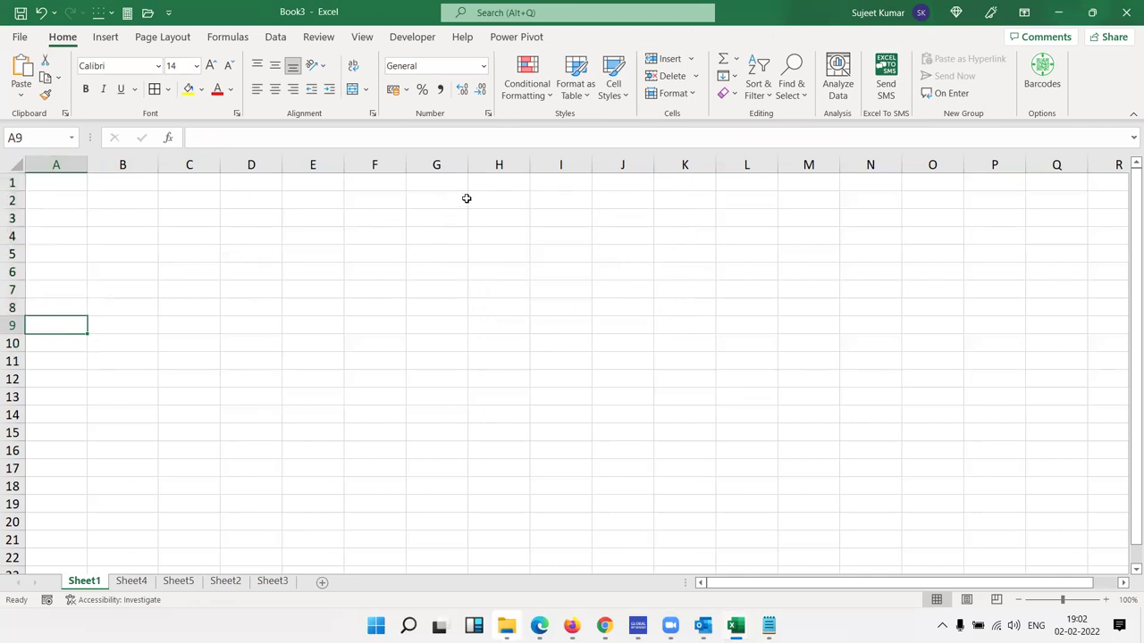
Step: Enter 1/2 (01-Feb) in A1 and drag daily dates down column A
key("ctrl+Home")
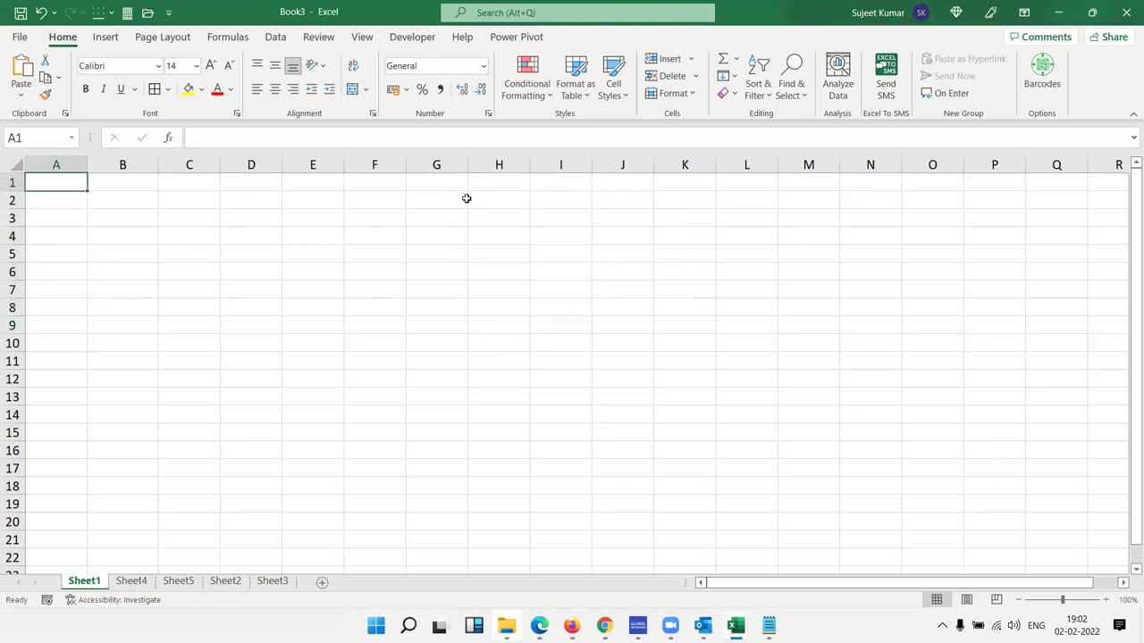
type("1/")
key("Escape")
type("1/2")
key("Return")
key("Up")
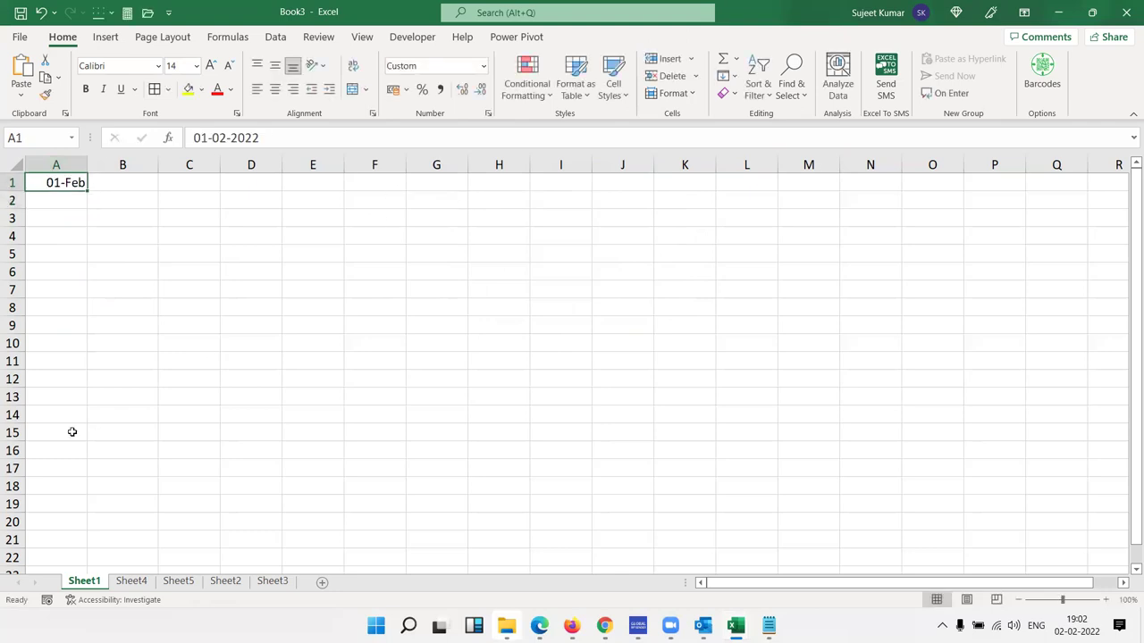
left_click(51, 414, "shift")
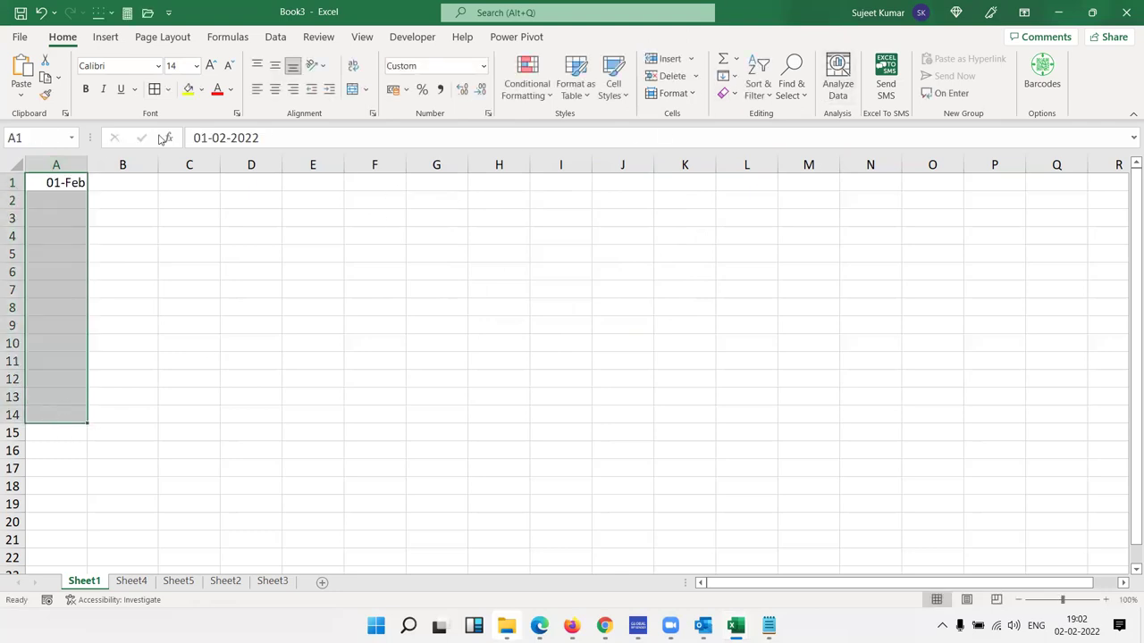
left_click(64, 184)
left_click_drag(87, 192, 50, 459)
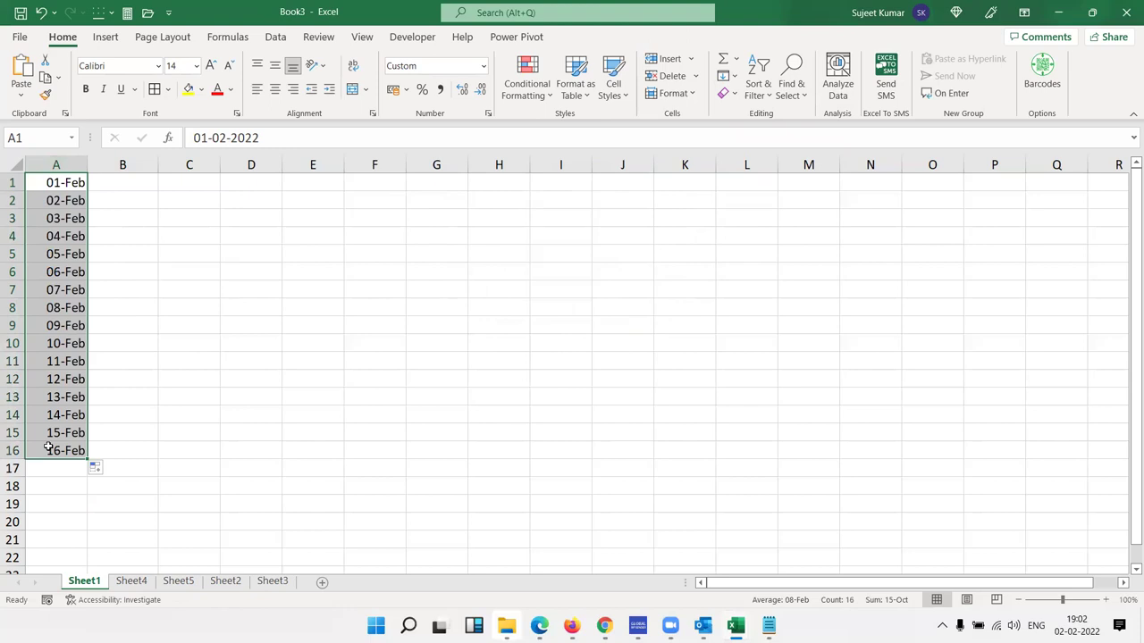
Step: Refill the column A dates as a Weekday date series
left_click(735, 77)
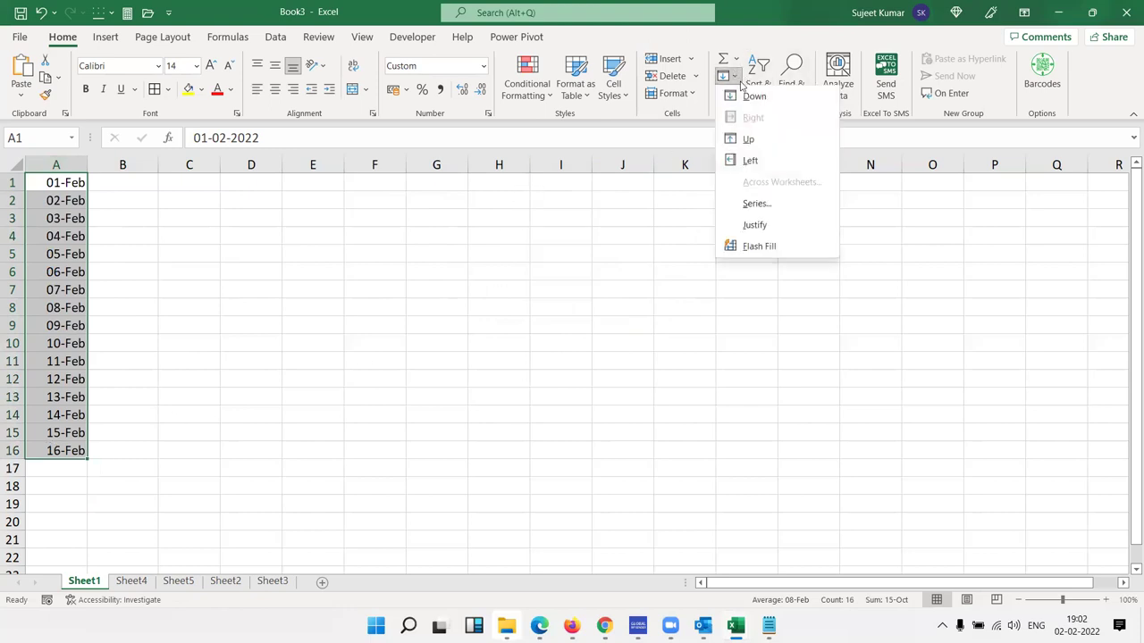
left_click(801, 210)
left_click(628, 239)
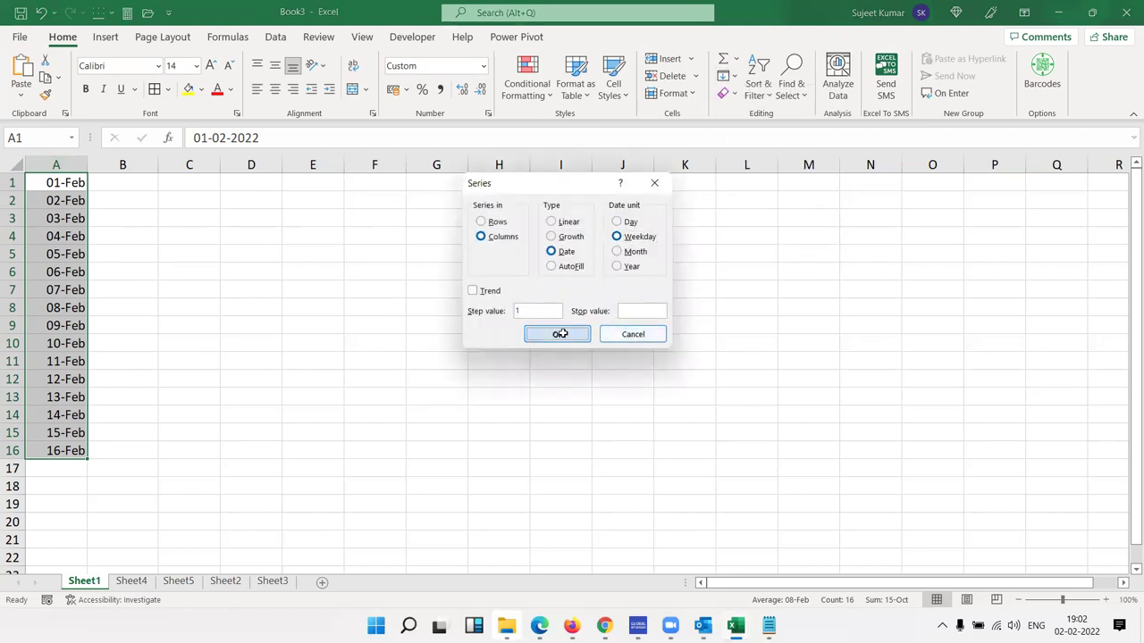
left_click(557, 335)
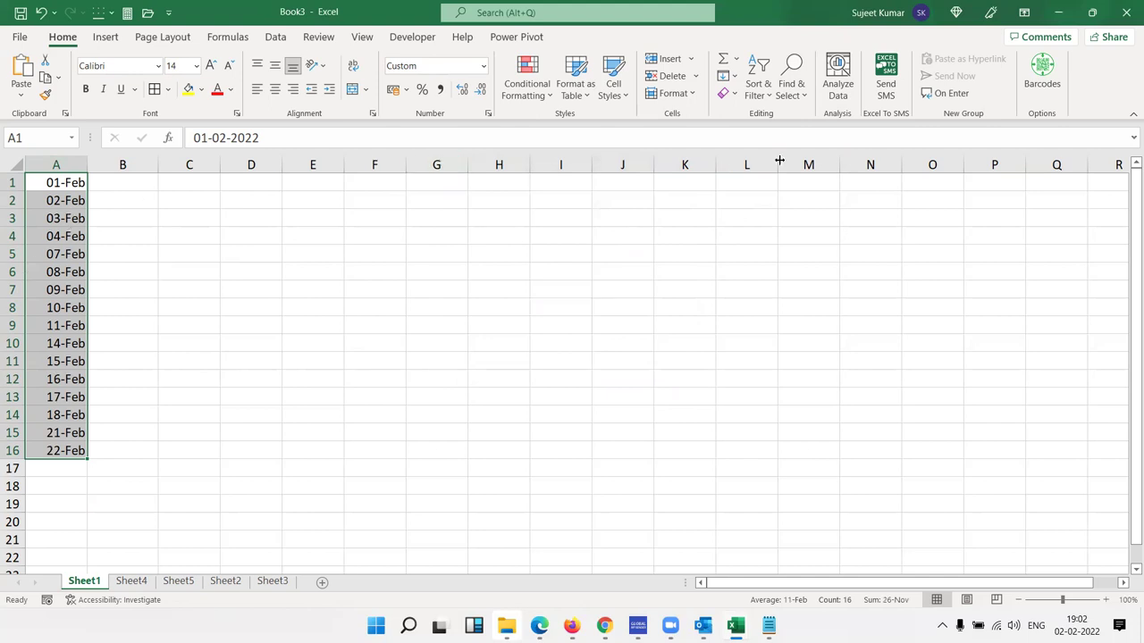
Step: Refill the column A dates as a Month date series, 01-Feb to 01-May
left_click(726, 76)
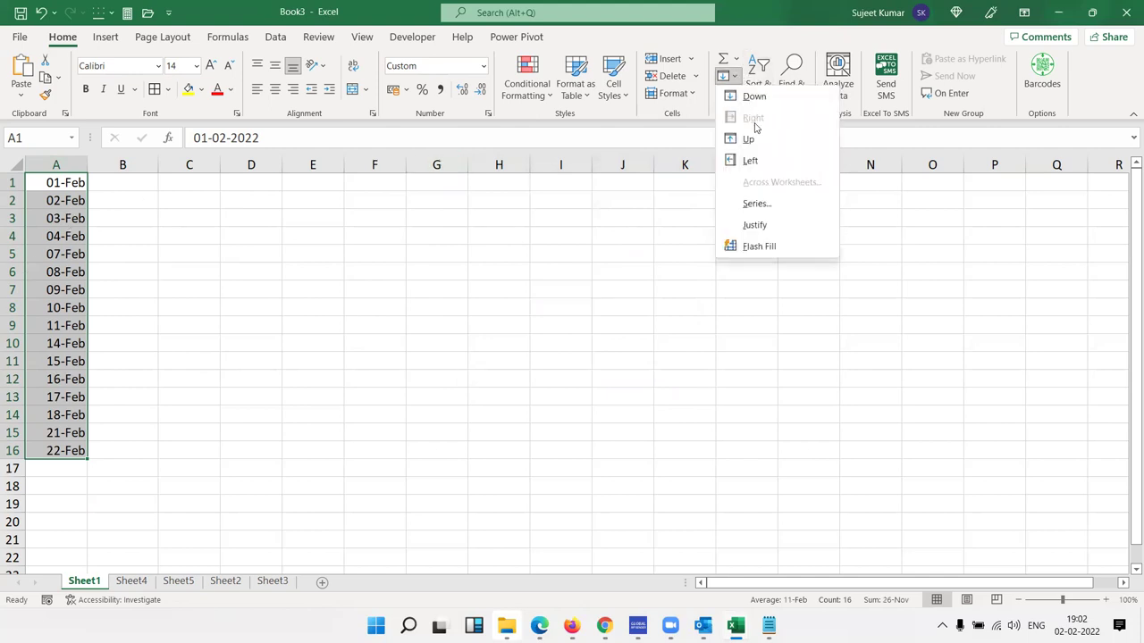
left_click(764, 205)
left_click(635, 253)
left_click(554, 344)
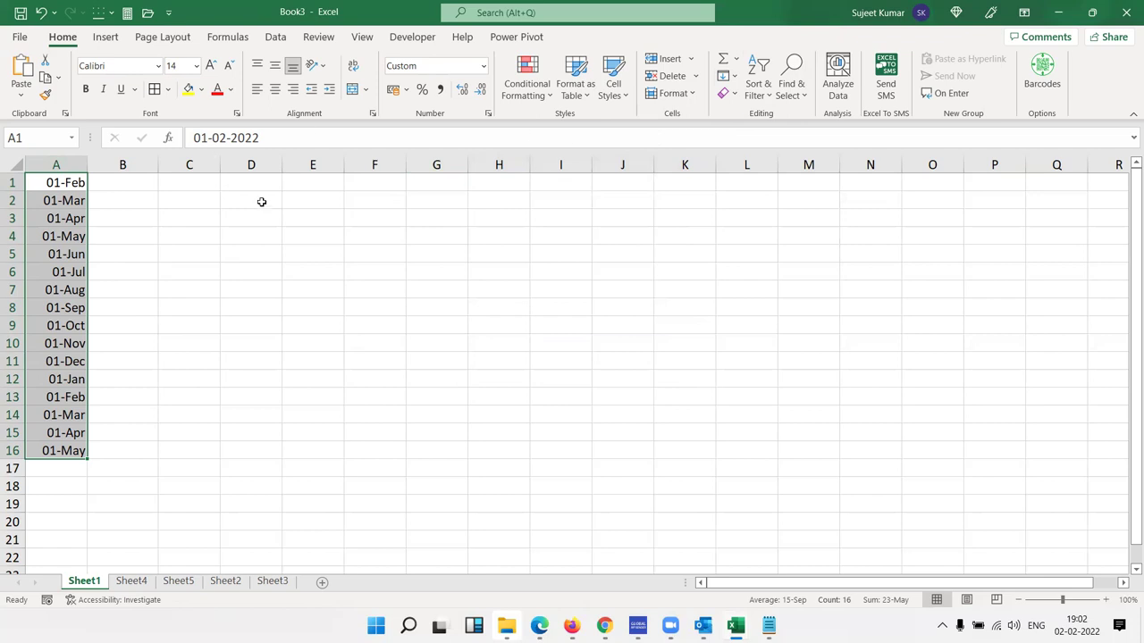
Step: Clear the dates, type 'Puja' in A1 and fill it down to A15
key("Delete")
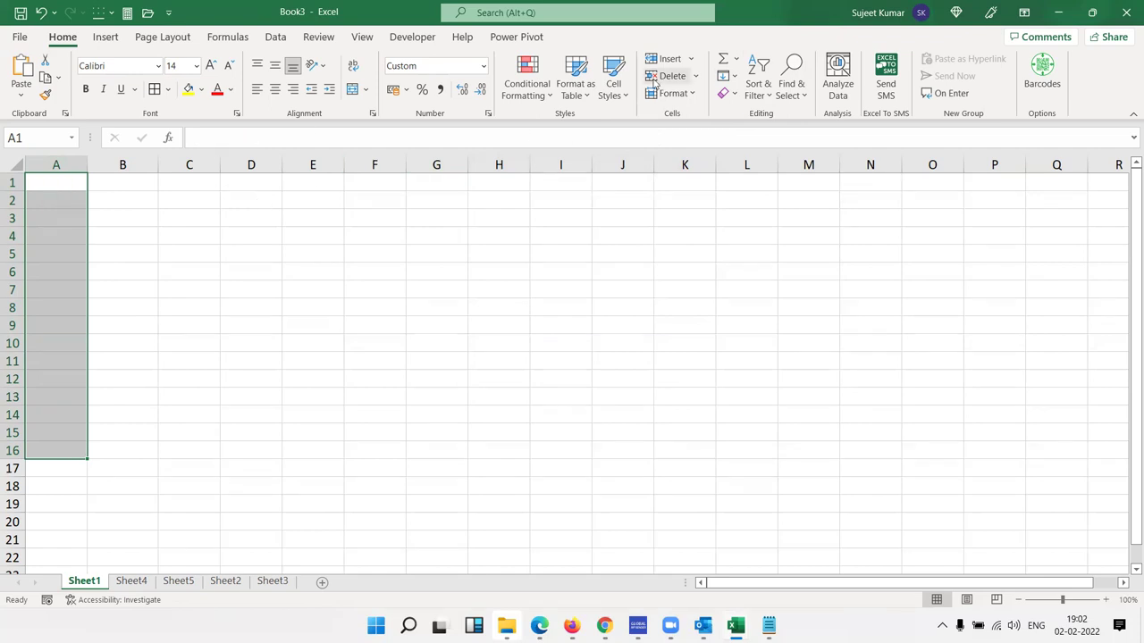
left_click(735, 76)
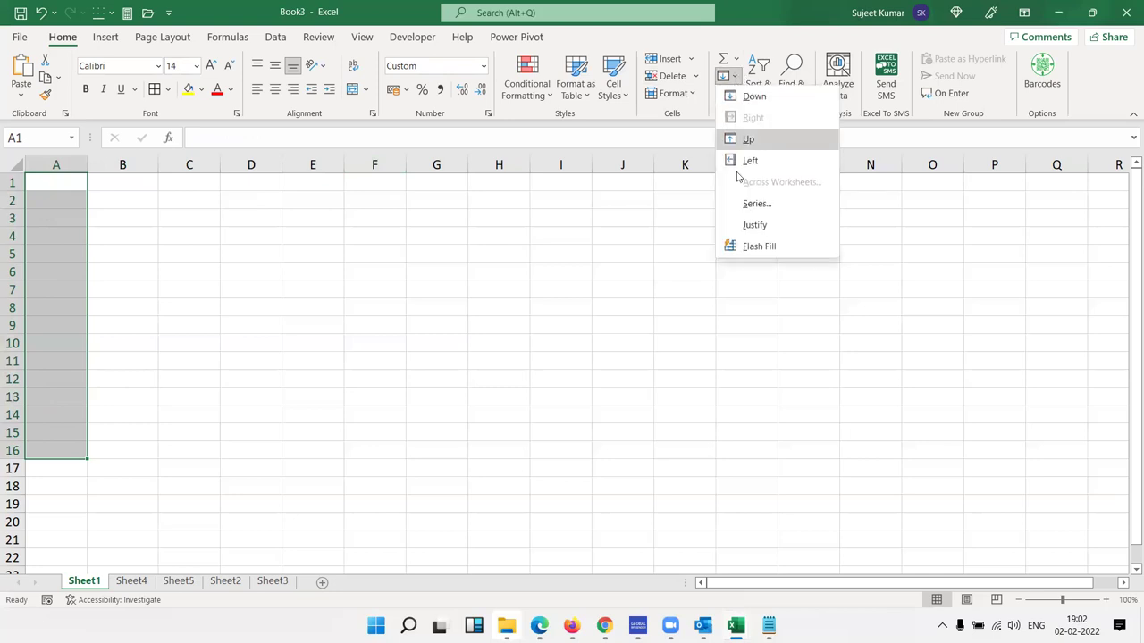
left_click(173, 184)
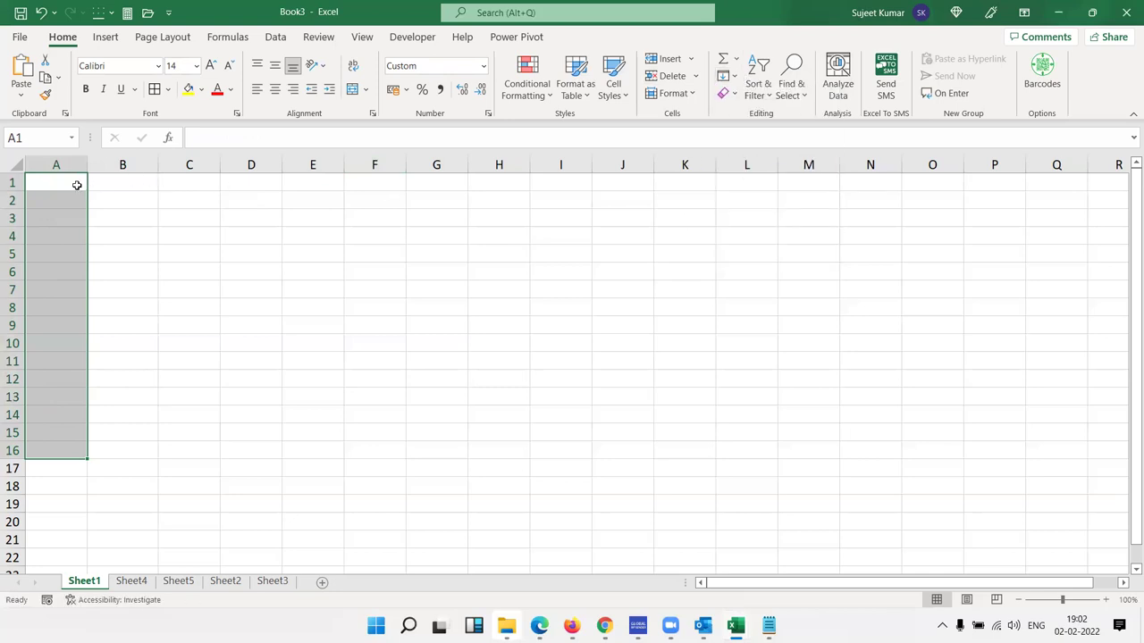
left_click(78, 182)
type("Puja")
left_click(67, 236)
left_click(76, 185)
left_click_drag(87, 191, 87, 438)
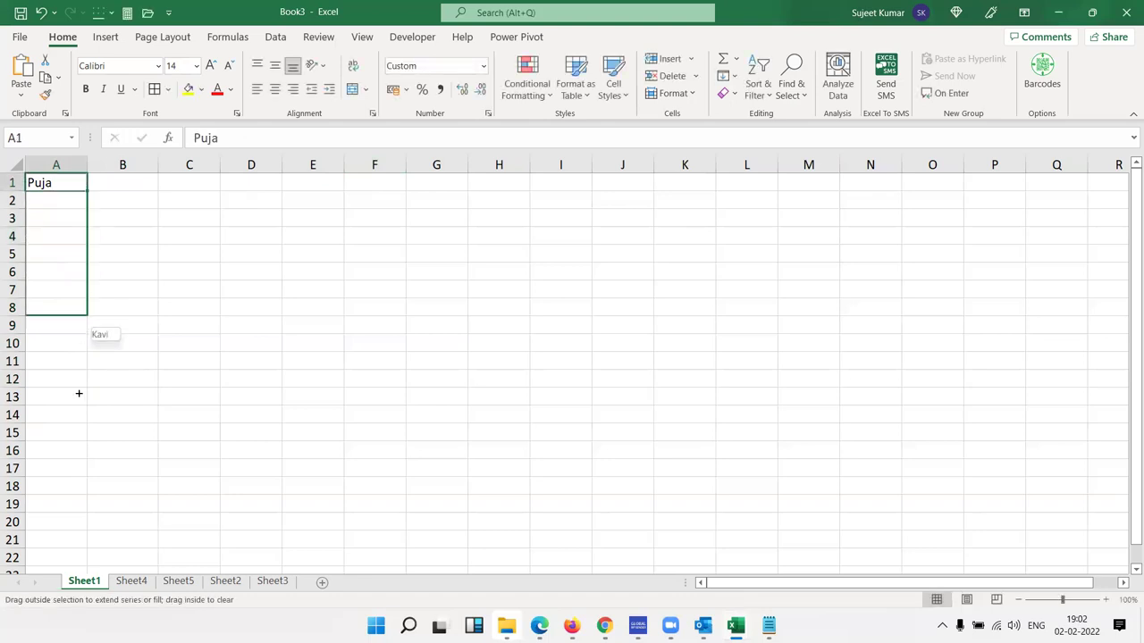
Step: Start typing 'Puja' in B1, then cancel the entry
left_click(132, 183)
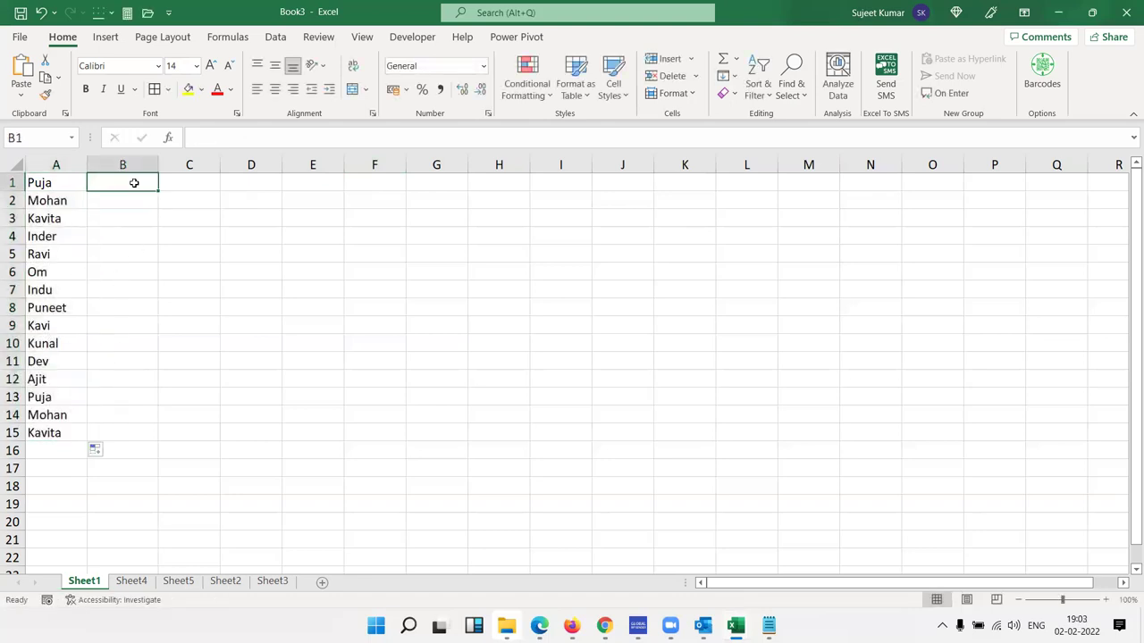
type("Puja")
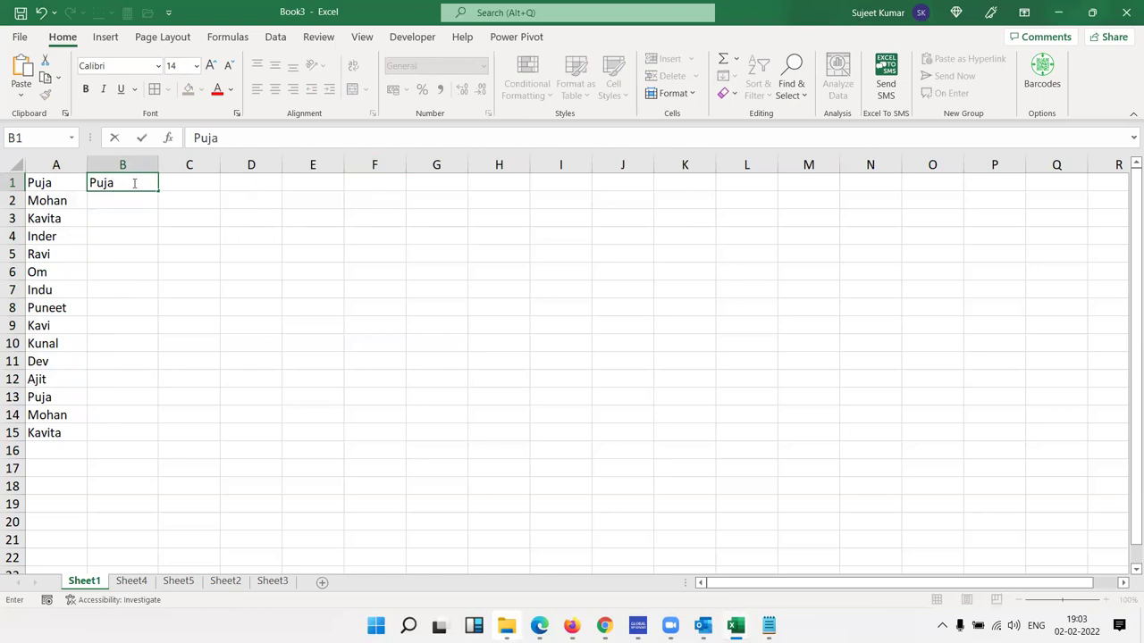
key("Escape")
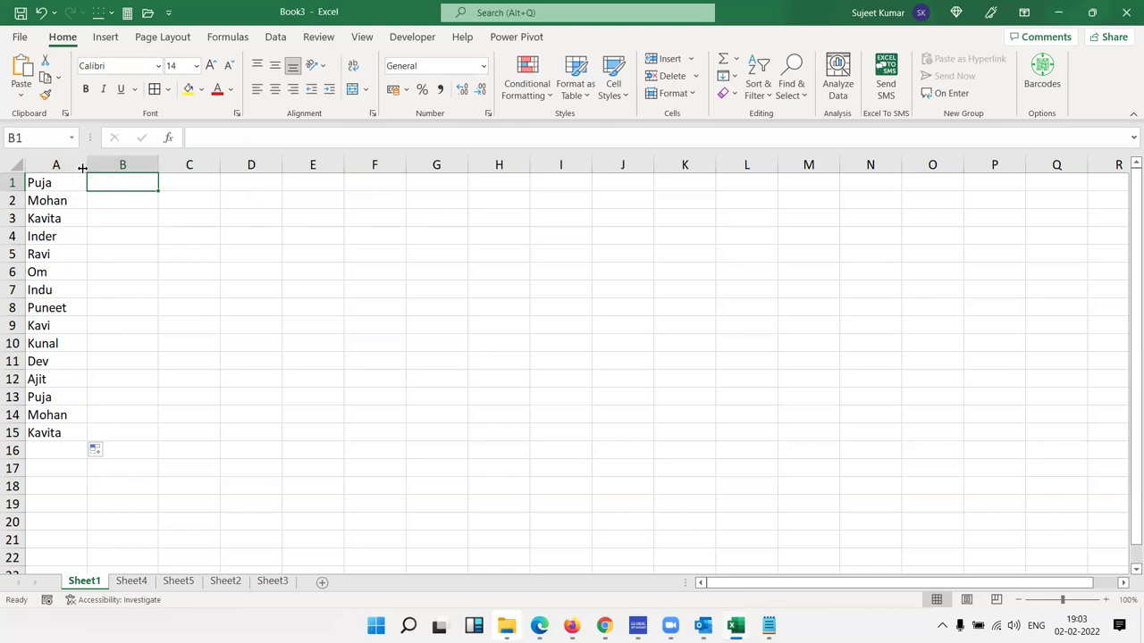
Step: Widen column A and use Fill > Justify to join the names into A1
left_click_drag(86, 164, 192, 182)
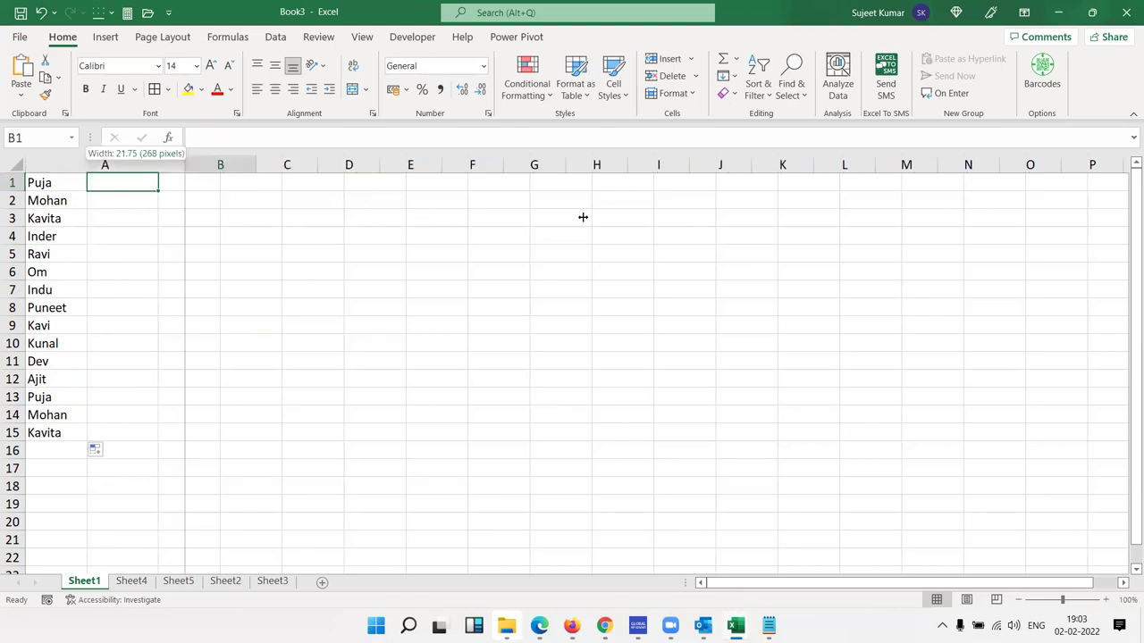
left_click_drag(582, 217, 577, 224)
mouse_move(246, 436)
left_mouse_down()
mouse_move(264, 231)
mouse_move(368, 179)
left_mouse_up()
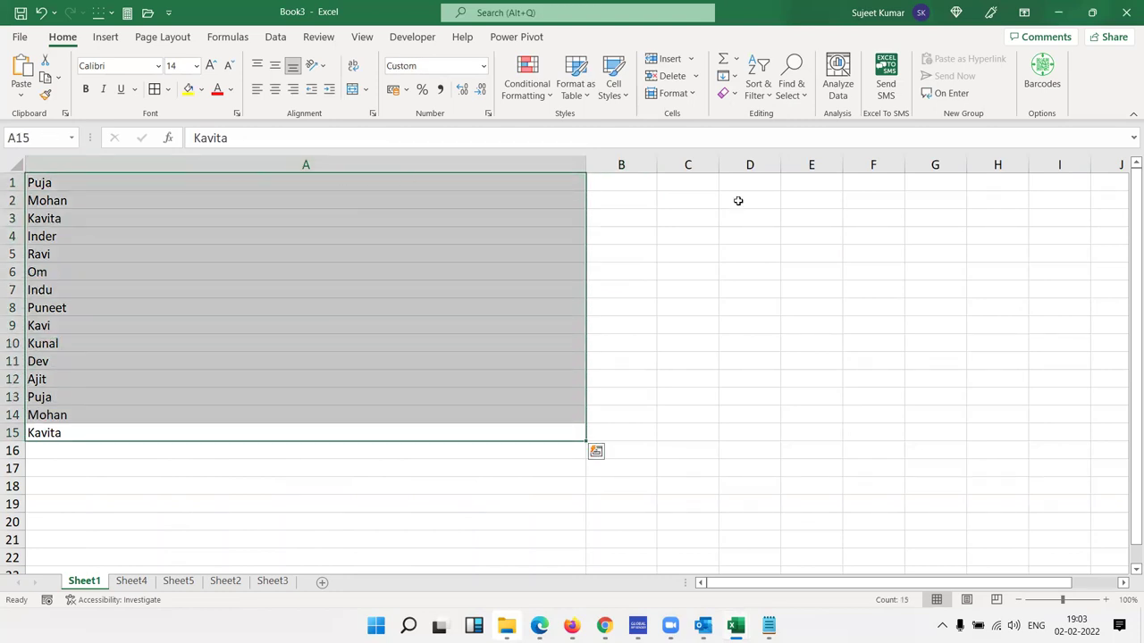
left_click(733, 79)
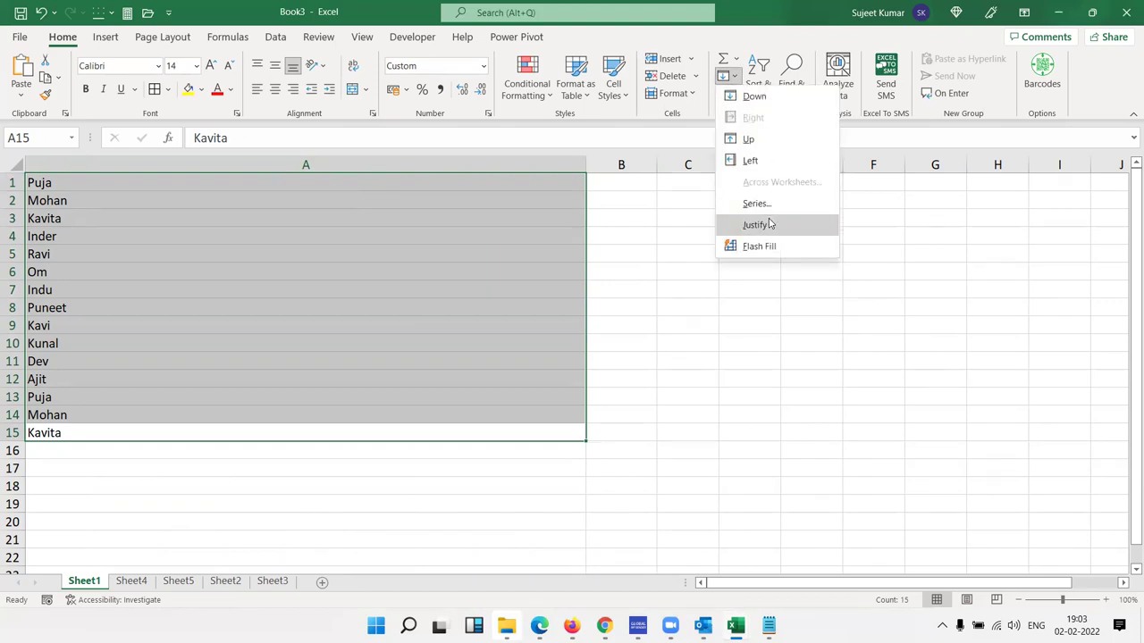
left_click(755, 225)
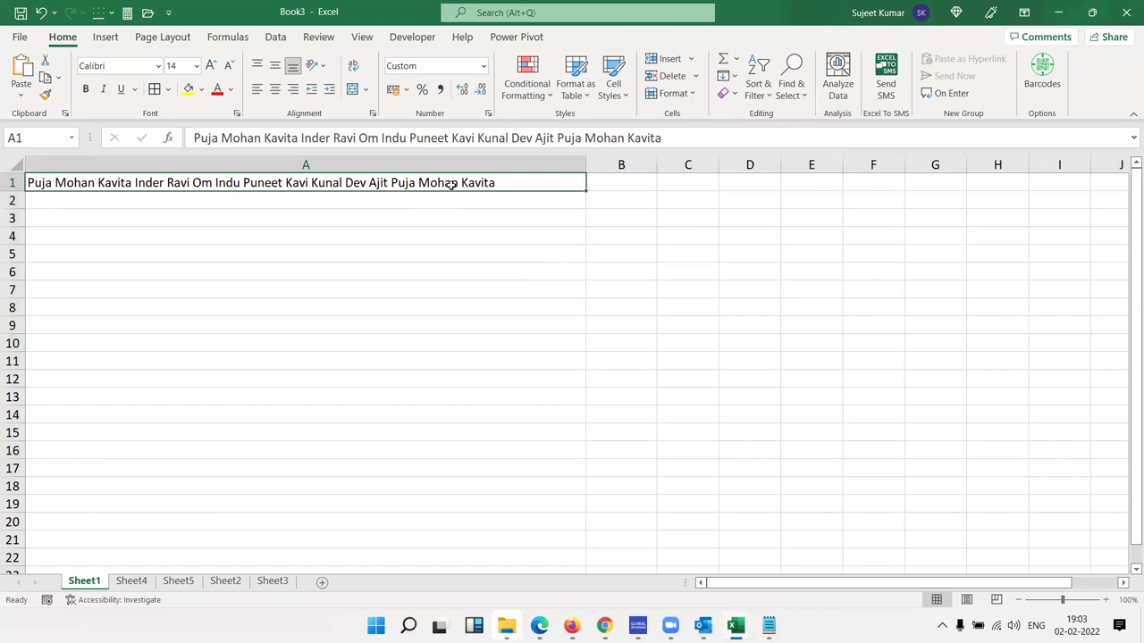
Step: Narrow column A and Justify again, accepting the warning to split names into A1:A15
left_click_drag(587, 166, 335, 166)
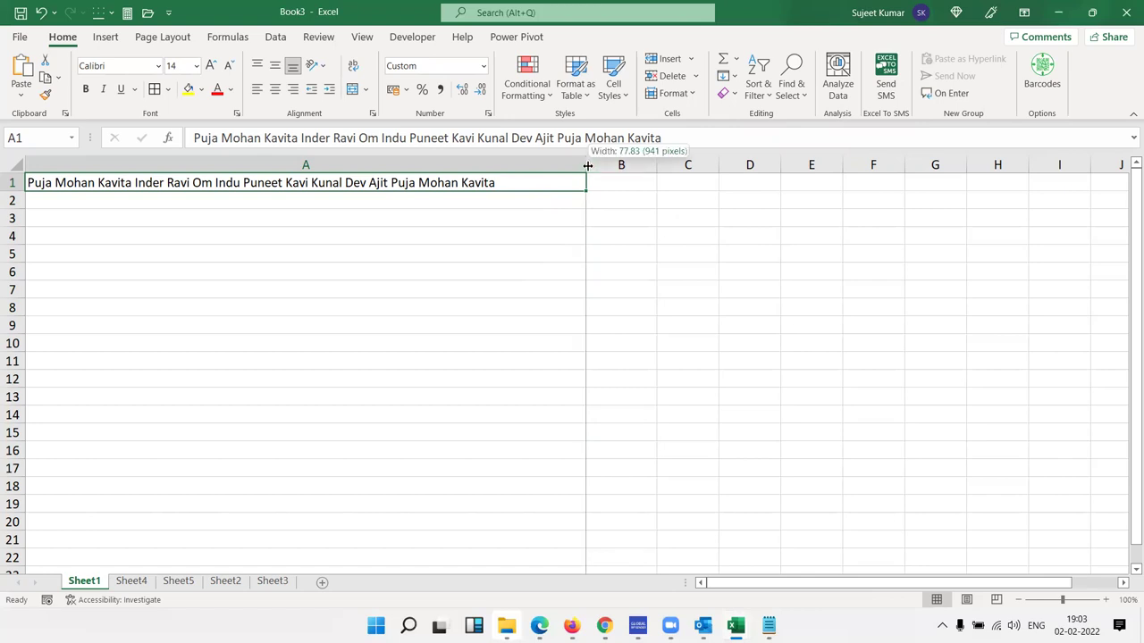
left_click_drag(72, 173, 56, 182)
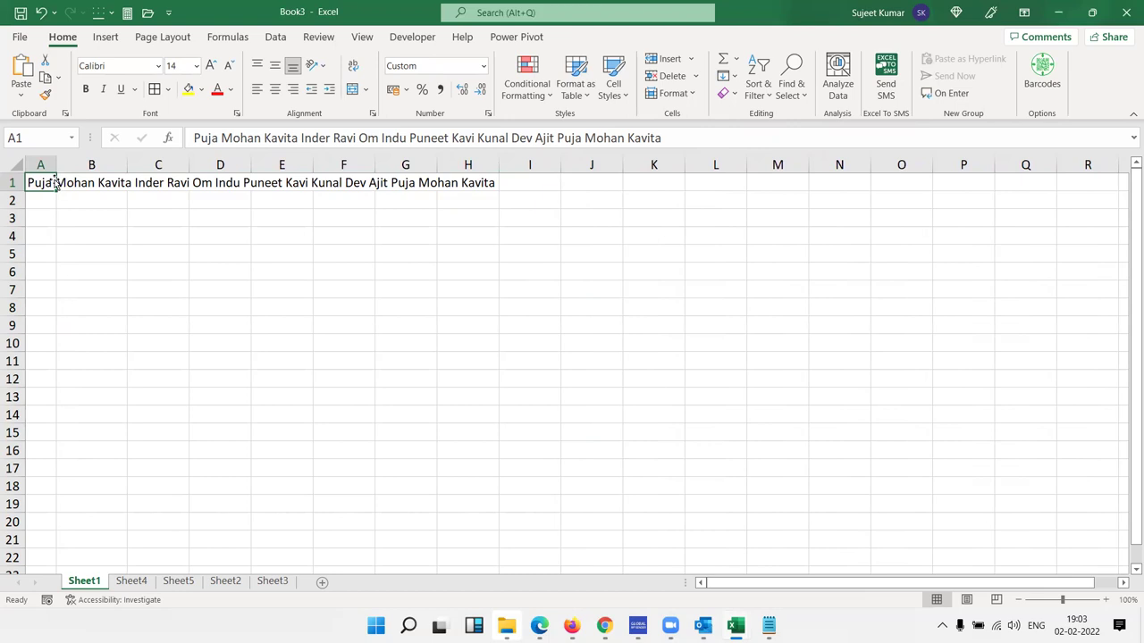
left_click(46, 199, "shift")
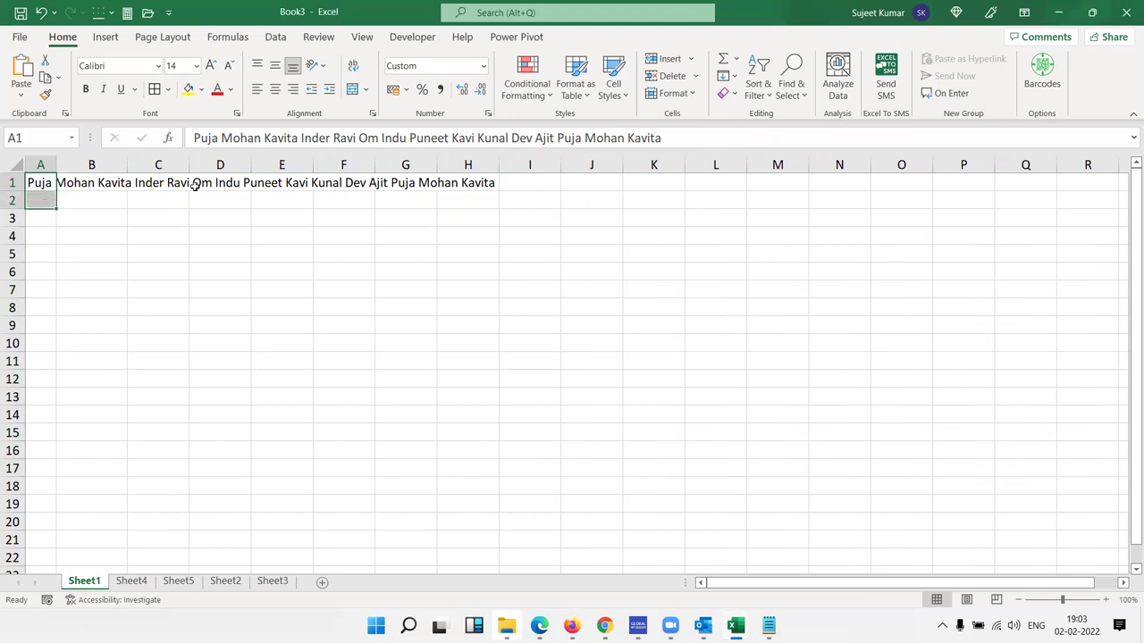
left_click(728, 76)
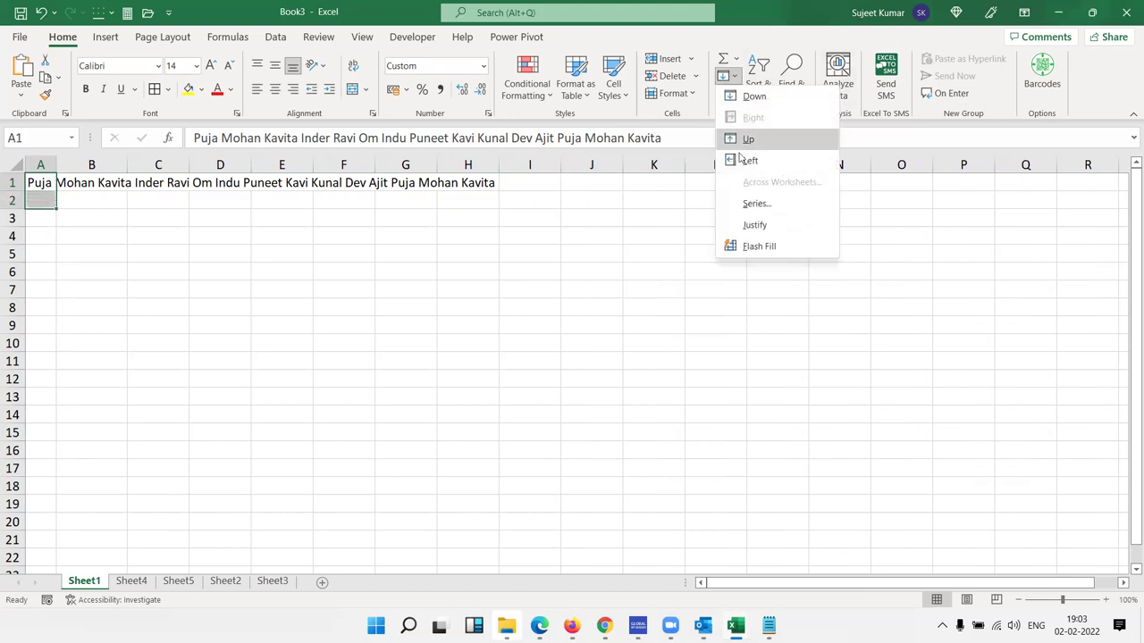
left_click(749, 225)
left_click(539, 349)
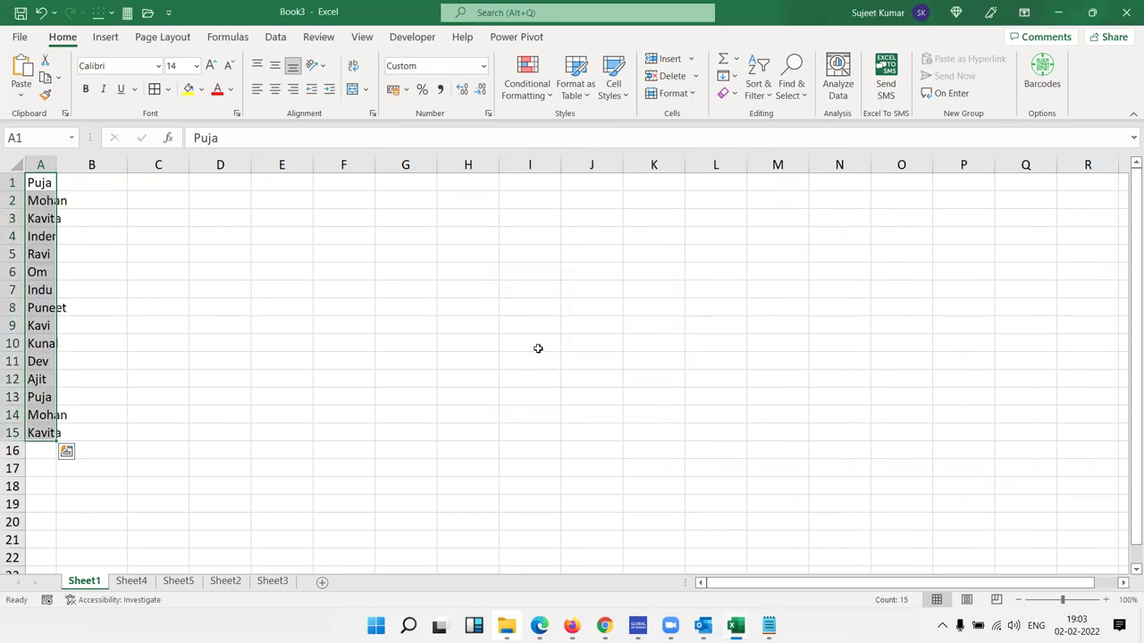
Step: Select the names in A1:A15 and delete them
left_click_drag(380, 307, 358, 307)
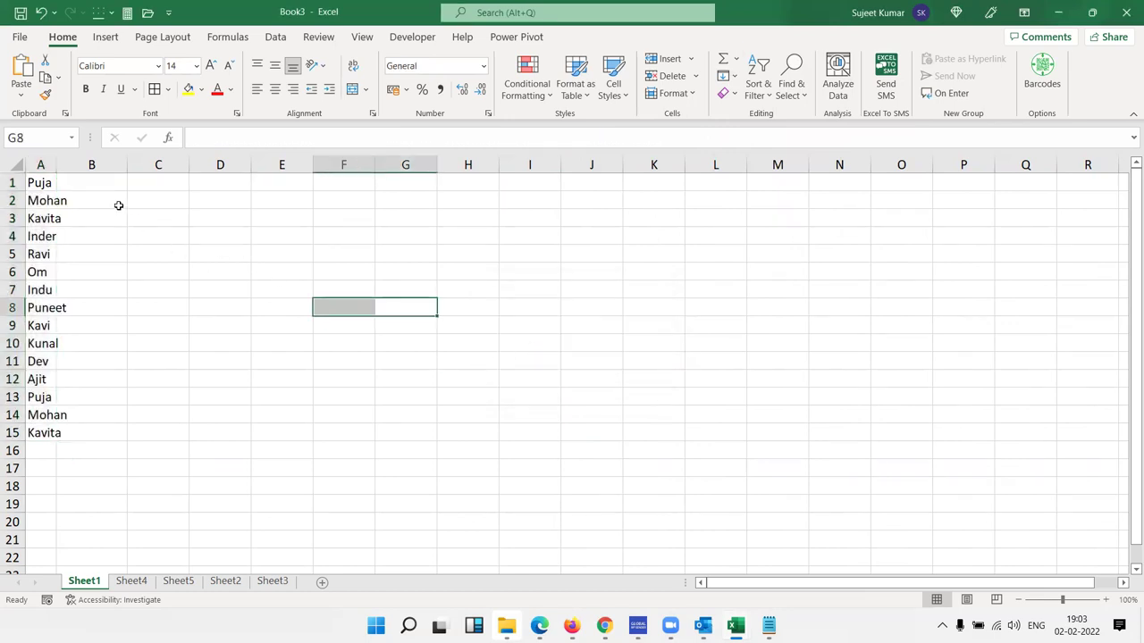
left_click_drag(62, 169, 80, 169)
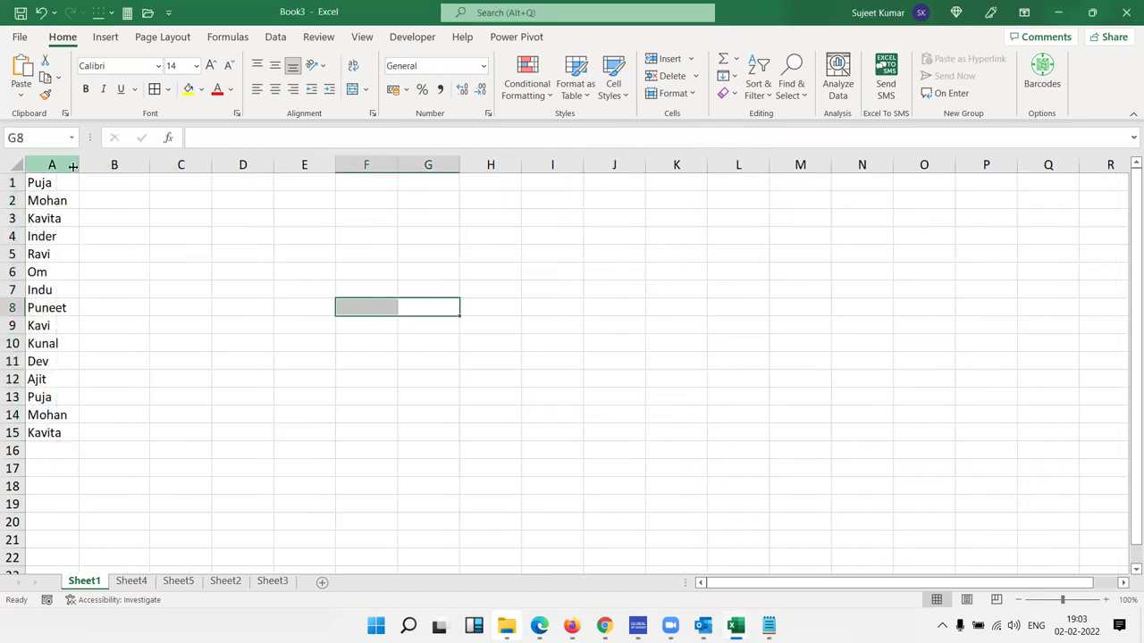
left_click_drag(45, 433, 49, 185)
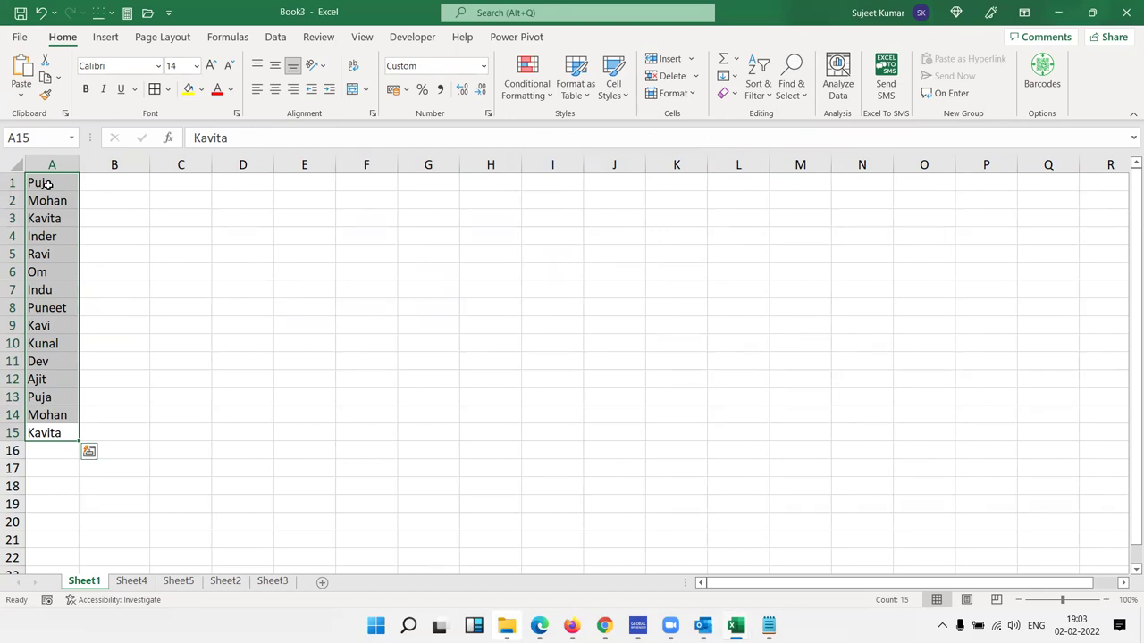
left_click(727, 76)
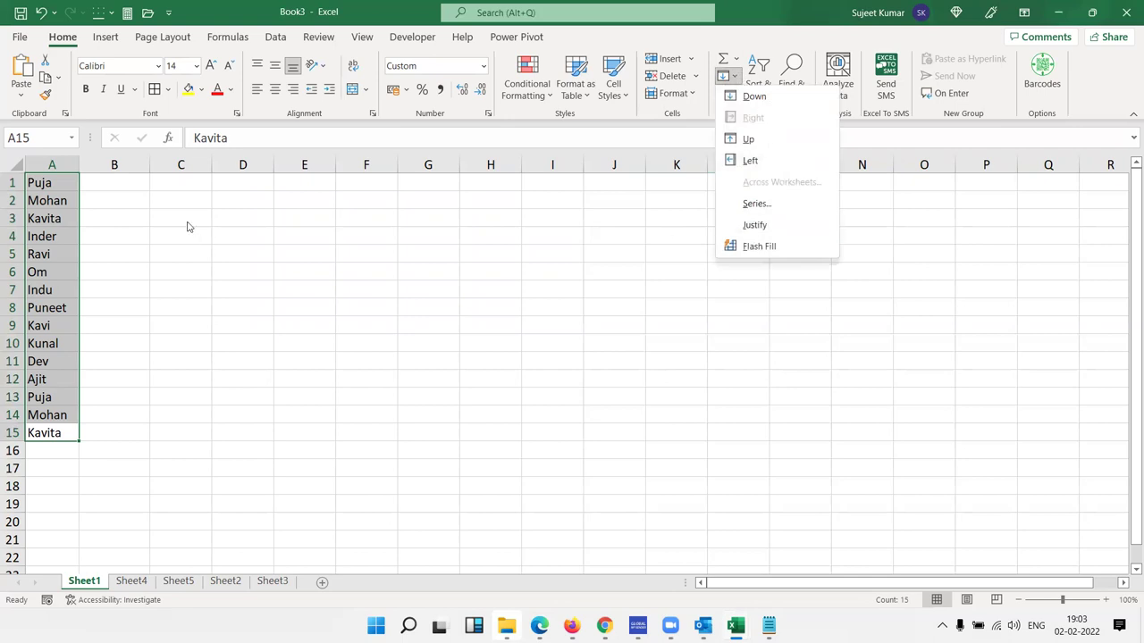
left_click(45, 182)
key("Down")
key("Up")
key("ctrl+Up")
key("ctrl+shift+Down")
key("Delete")
Step: Enter the heading 'Name' in A1 and three full names in A2:A4
left_click(45, 182)
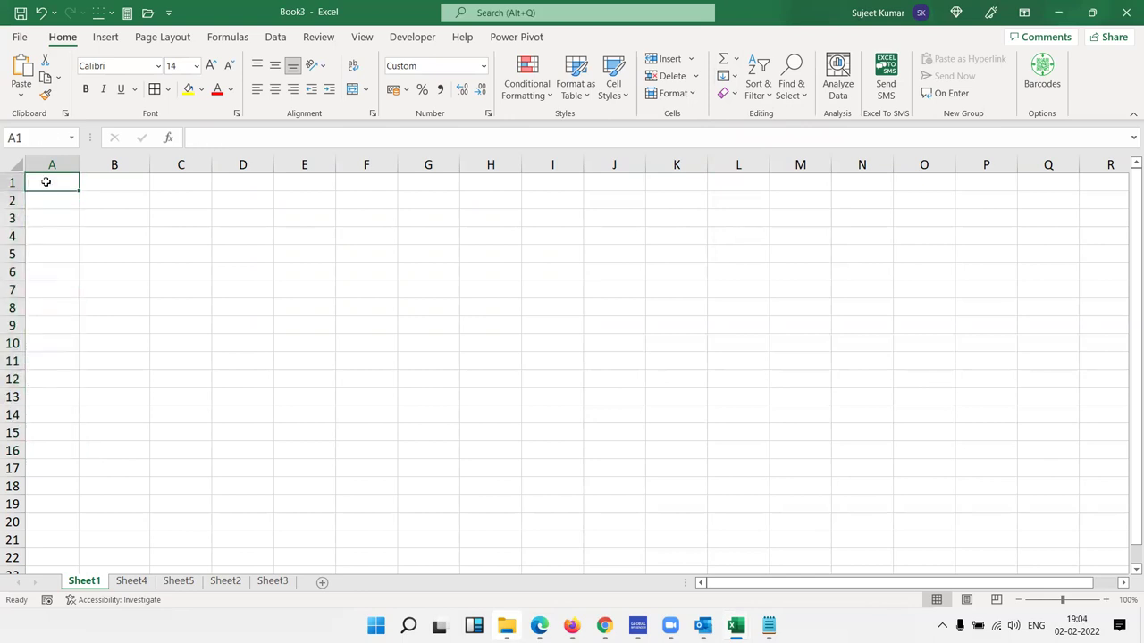
type("Name")
key("Return")
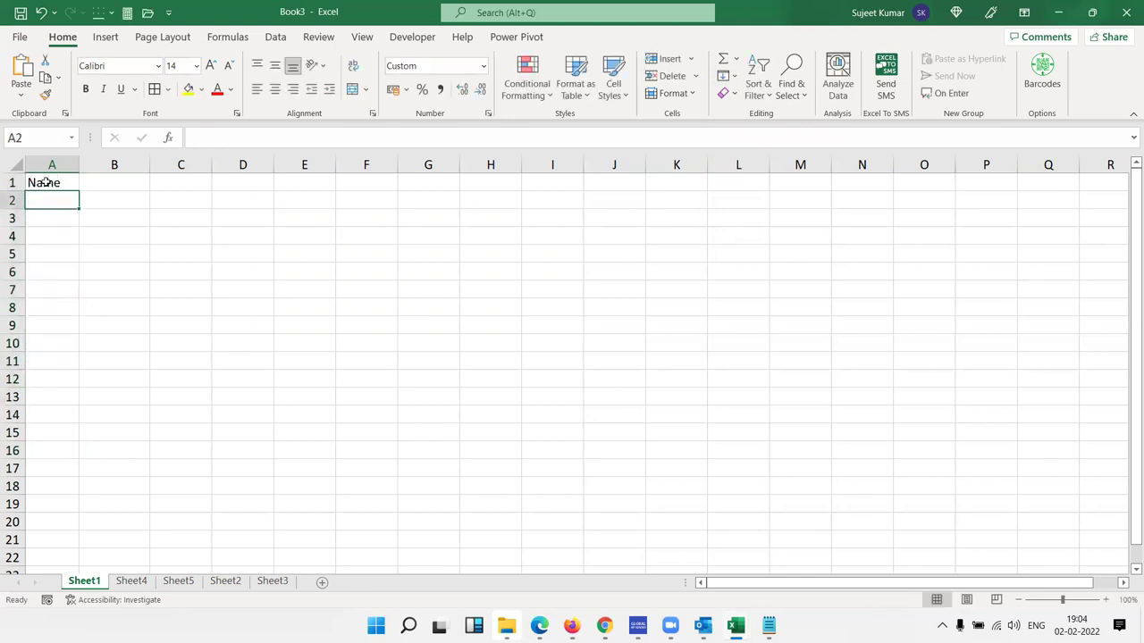
type("Puja ")
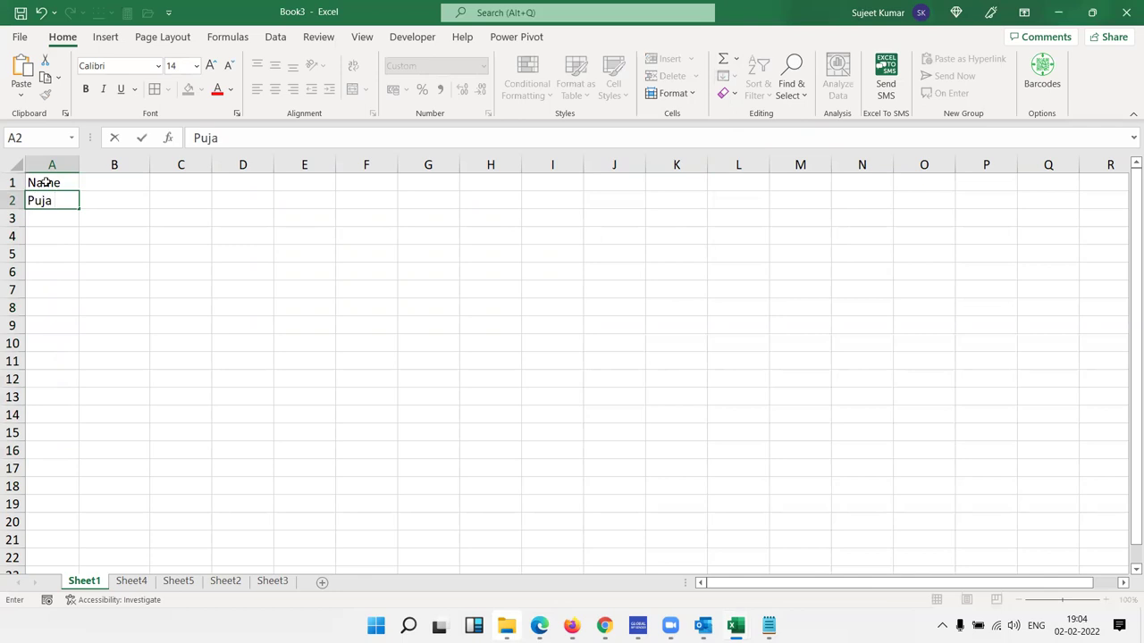
type("Singh")
key("Return")
type("Mohan Raj ")
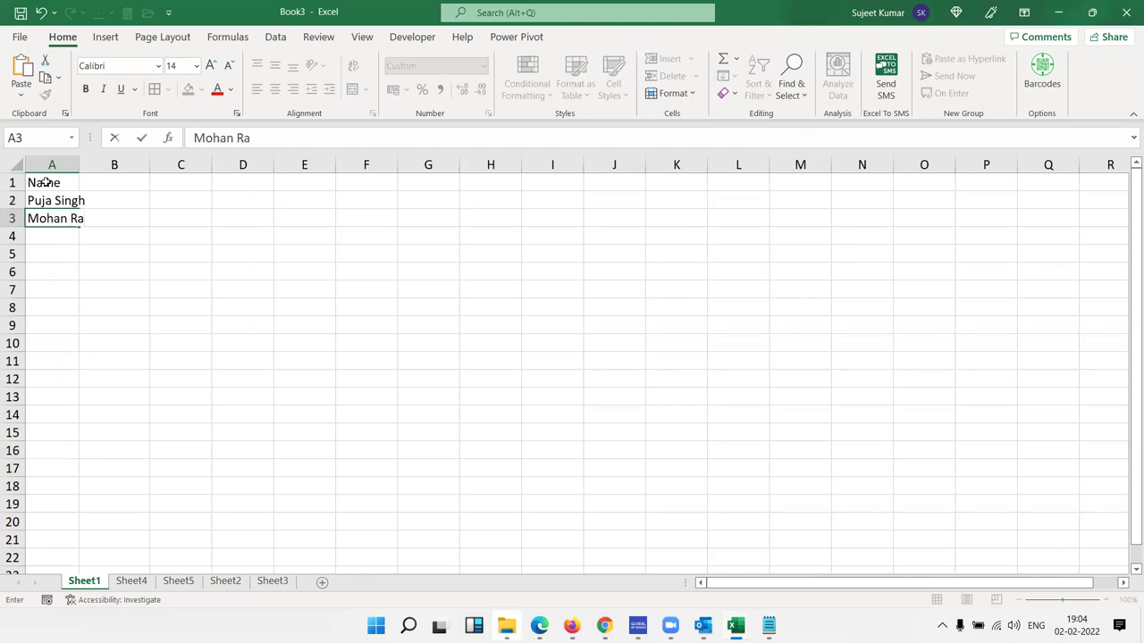
type("Varma")
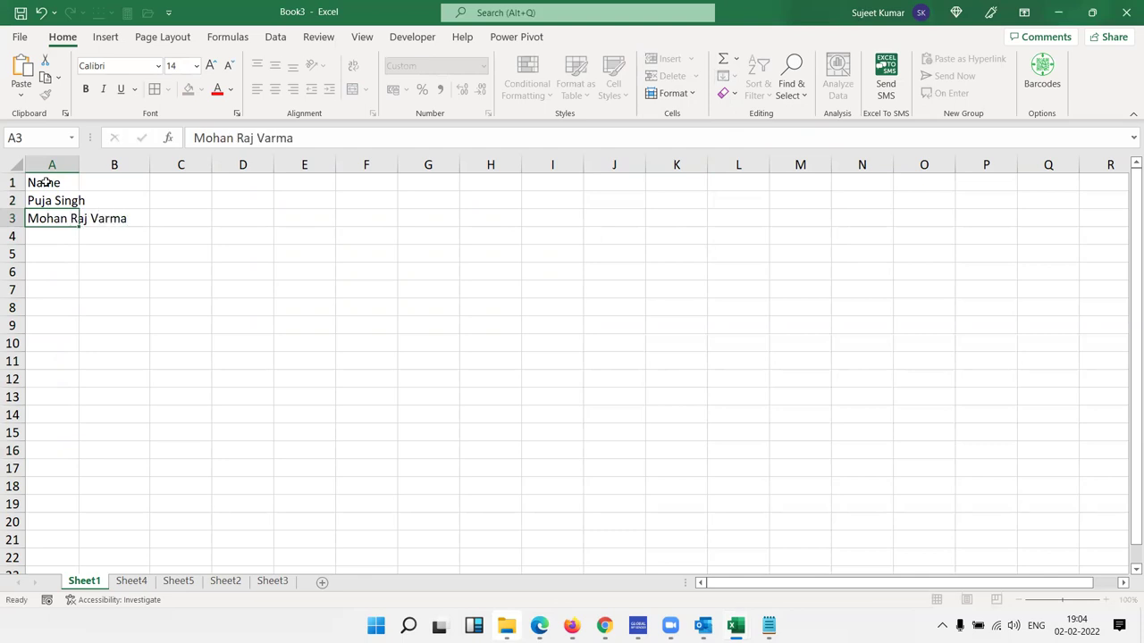
key("Return")
type("Kavita ")
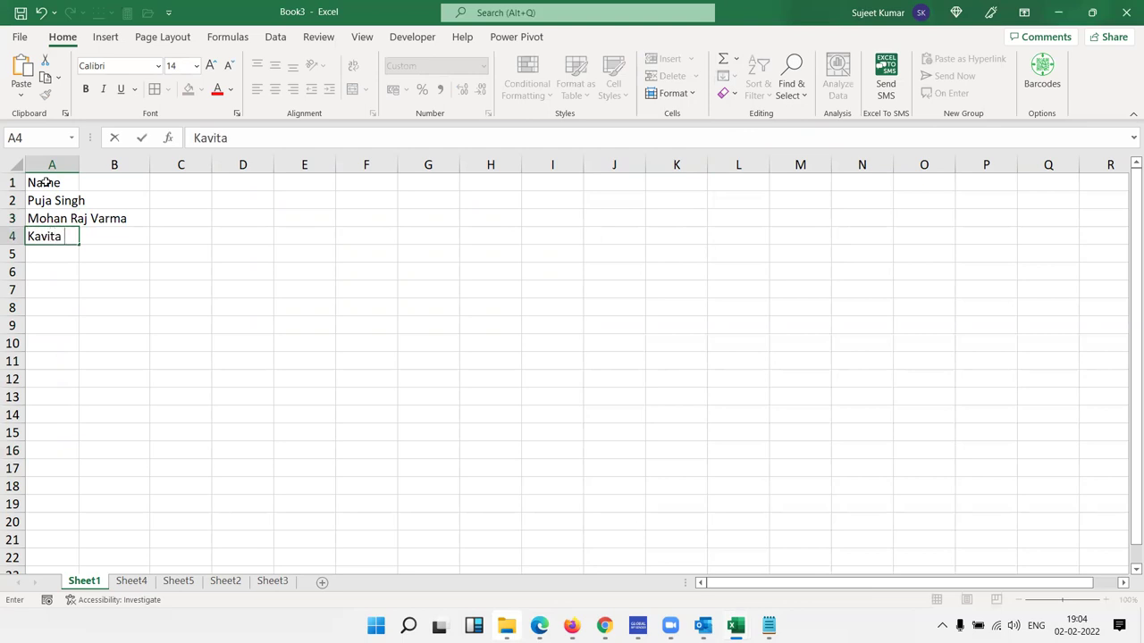
type("S Raj")
key("Return")
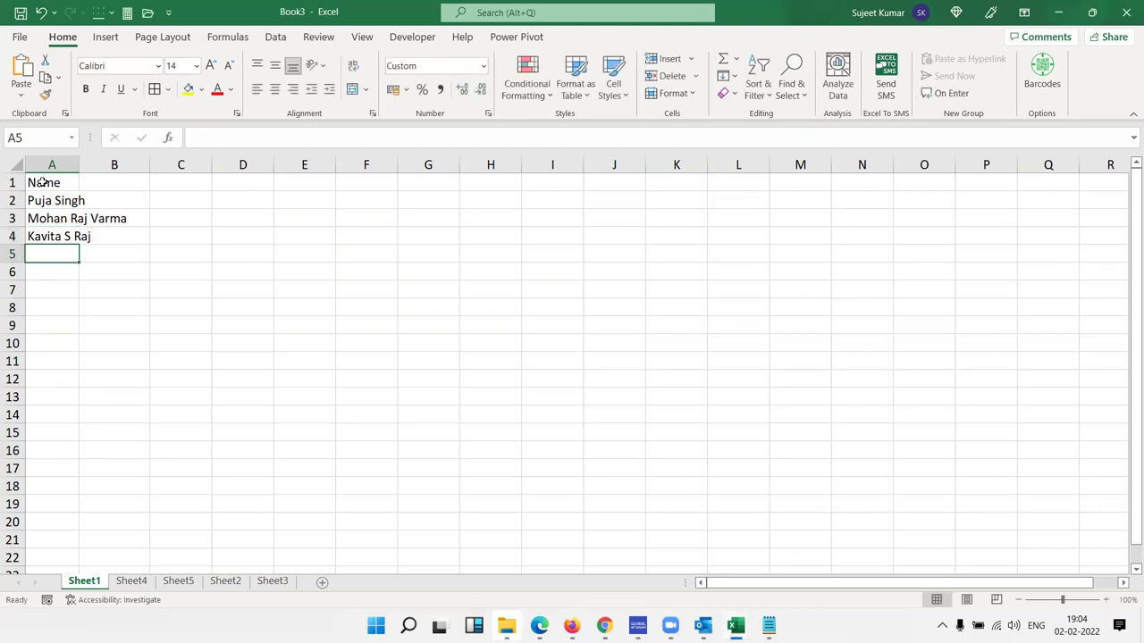
Step: Autofit column A and add headers 'F' in B1 and 'L' in C1
double_click(82, 165)
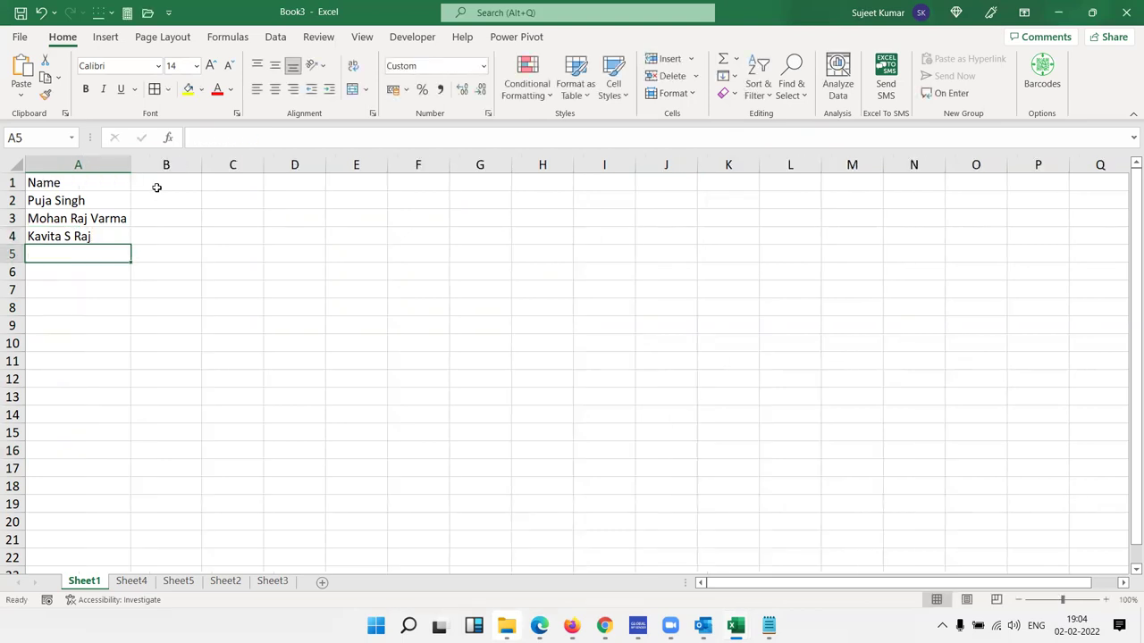
left_click(157, 186)
type("F")
key("Tab")
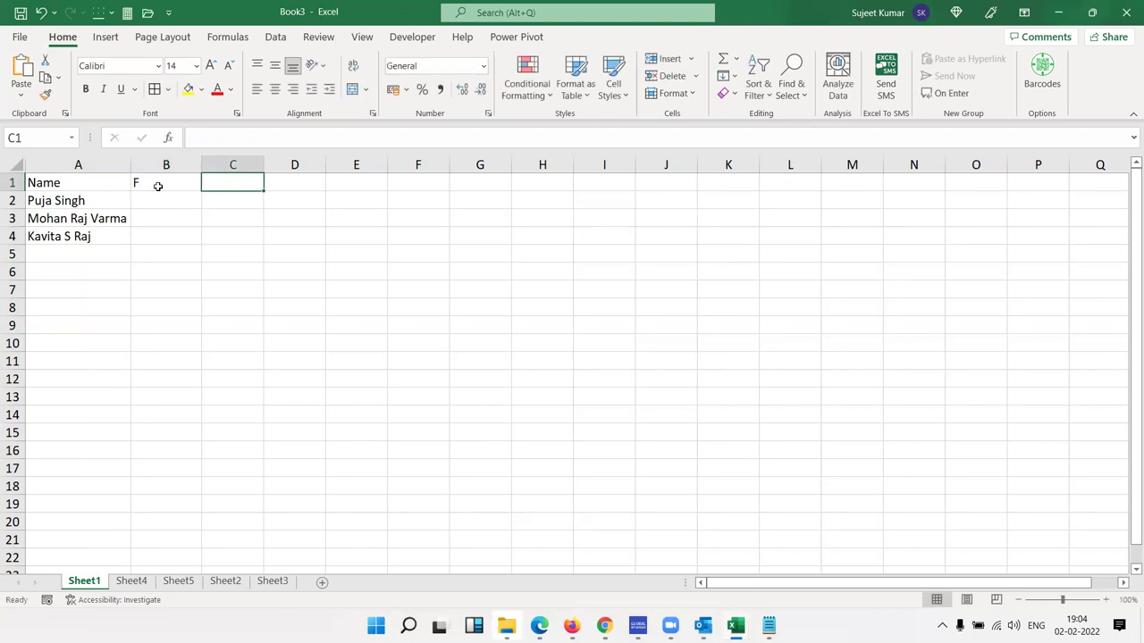
type("L")
left_click(223, 253)
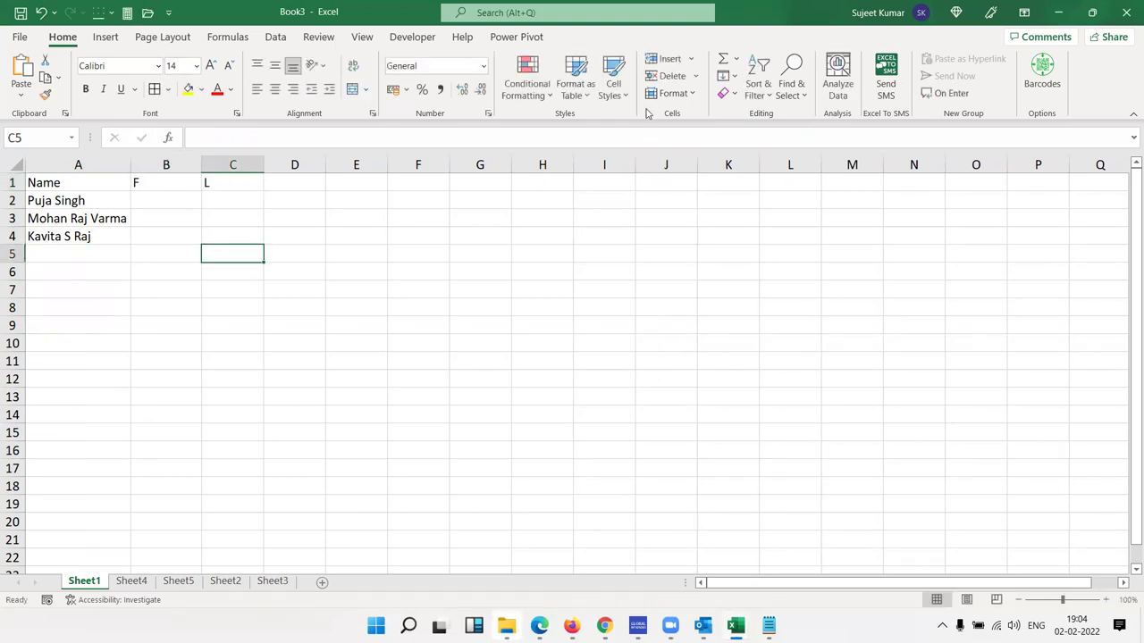
Step: Copy the three names and paste them into A5:A7 and A8:A10
left_click_drag(119, 202, 117, 237)
key("ctrl+c")
left_click(105, 255)
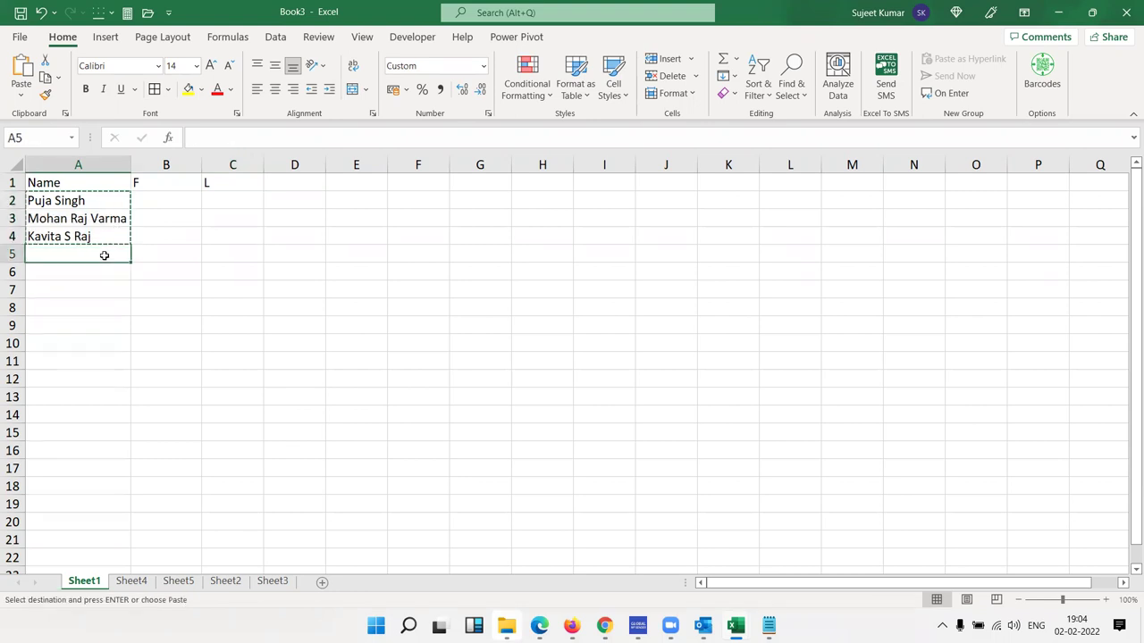
key("ctrl+v")
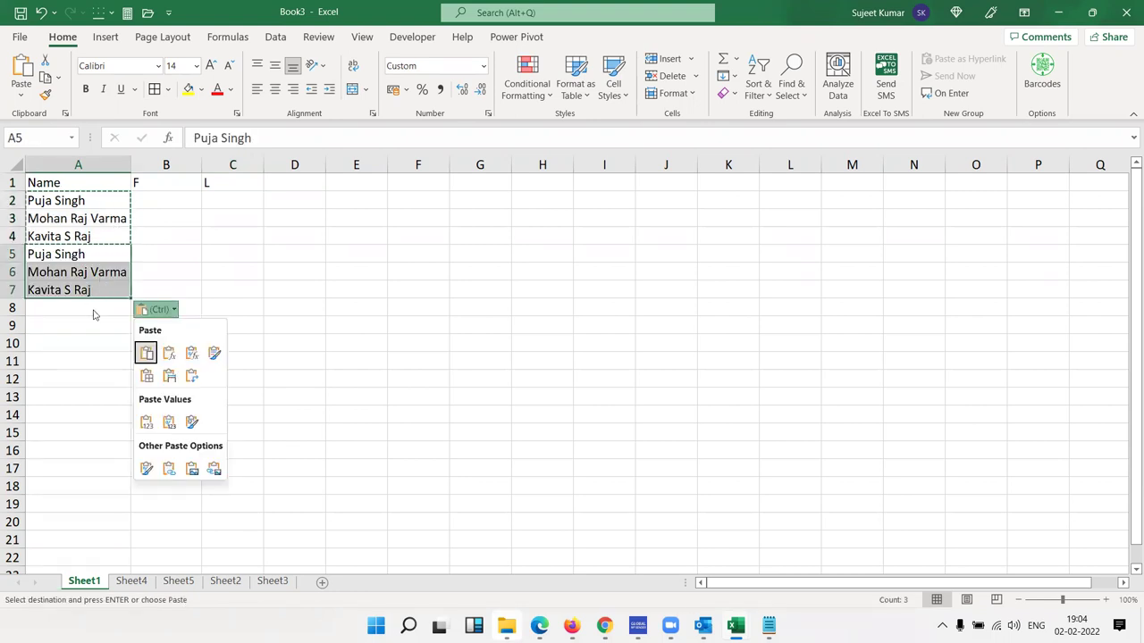
left_click(92, 309)
key("ctrl+v")
key("Escape")
left_click(157, 199)
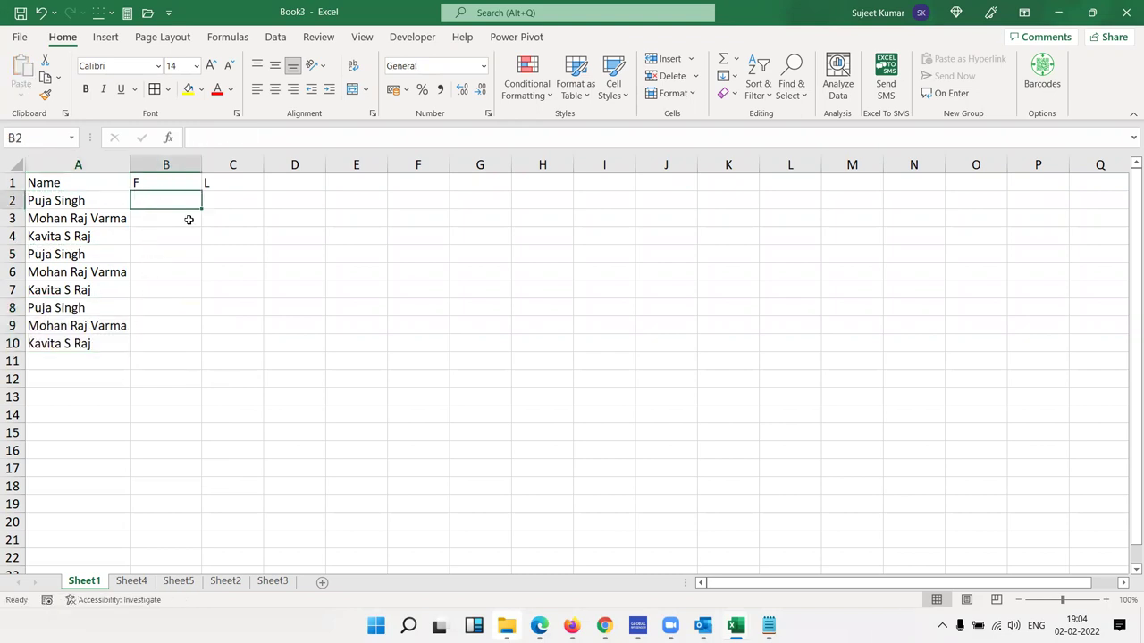
Step: Type 'Puja' in B2 as the sample and Flash Fill first names down column B
type("Puja")
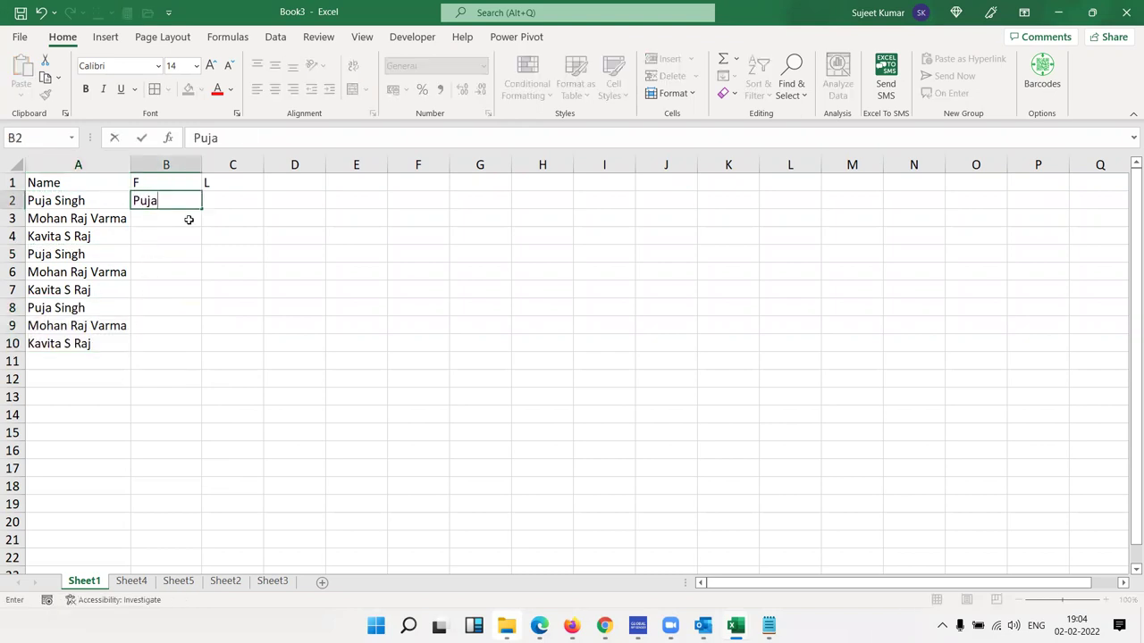
key("ctrl+Return")
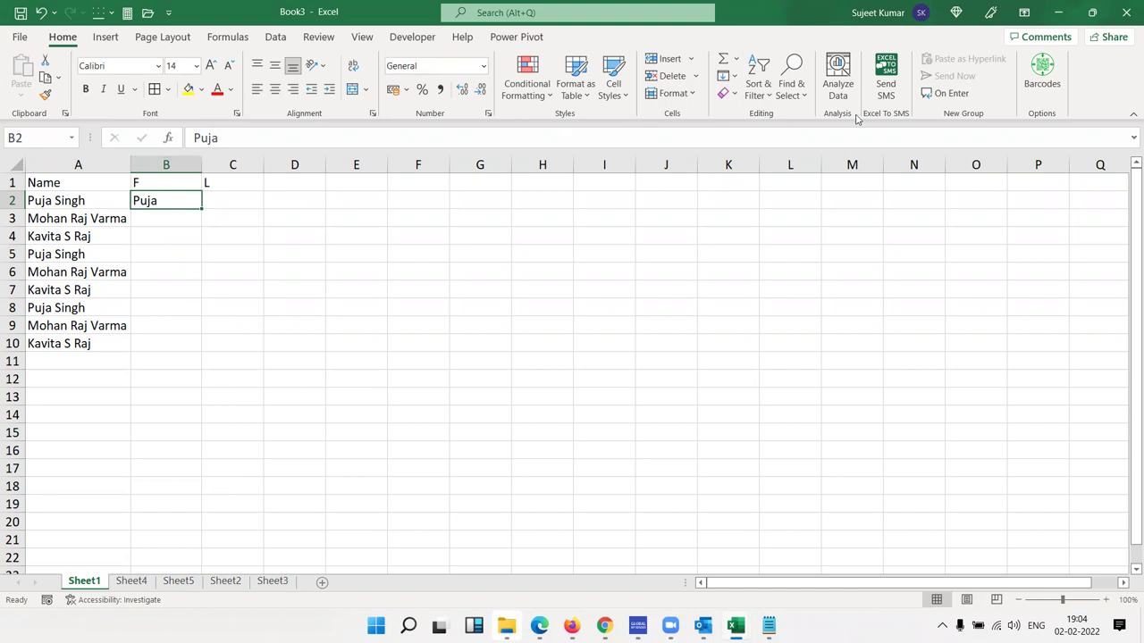
left_click(267, 41)
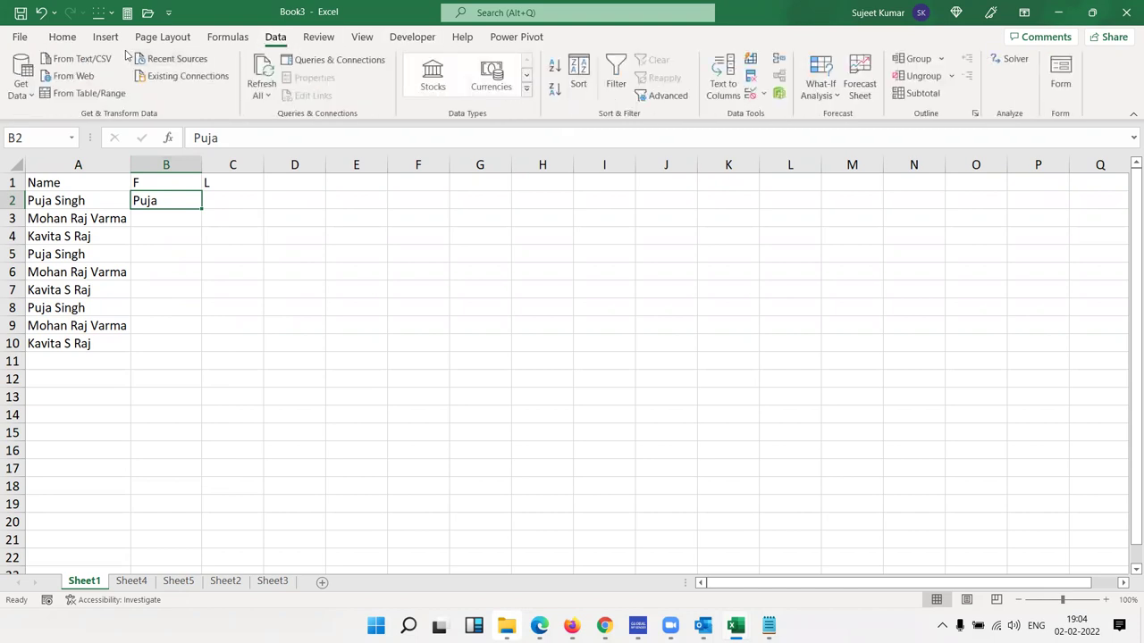
left_click(63, 39)
left_click(729, 93)
left_click(728, 77)
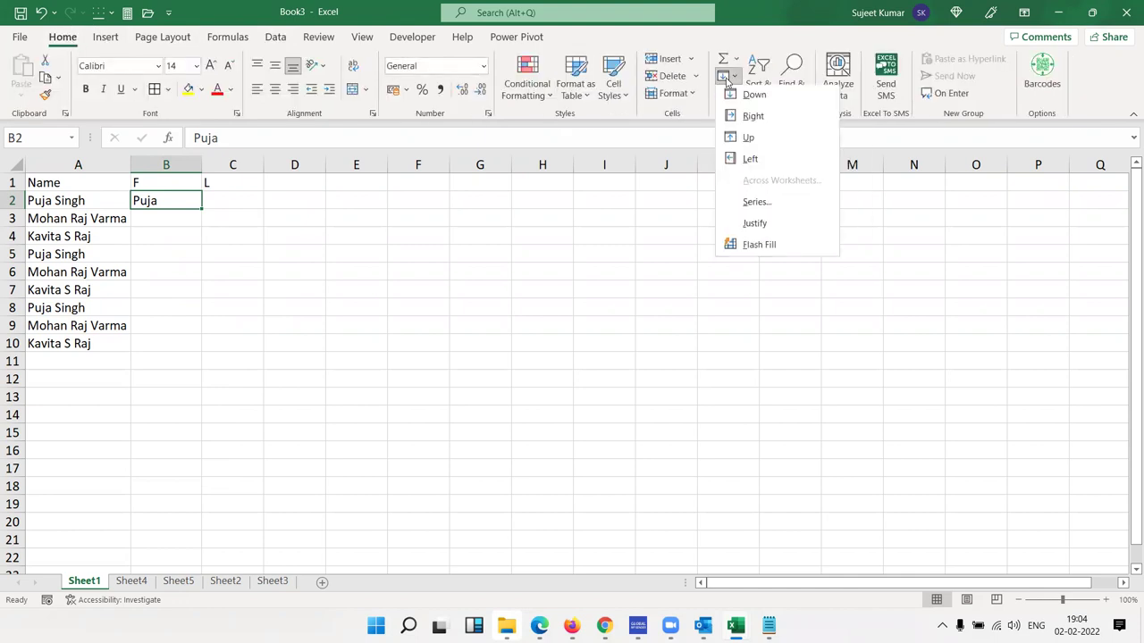
left_click(751, 246)
Step: Enter 'Singh' in C2 and Flash Fill the last names down C2:C10
left_click_drag(158, 200, 140, 345)
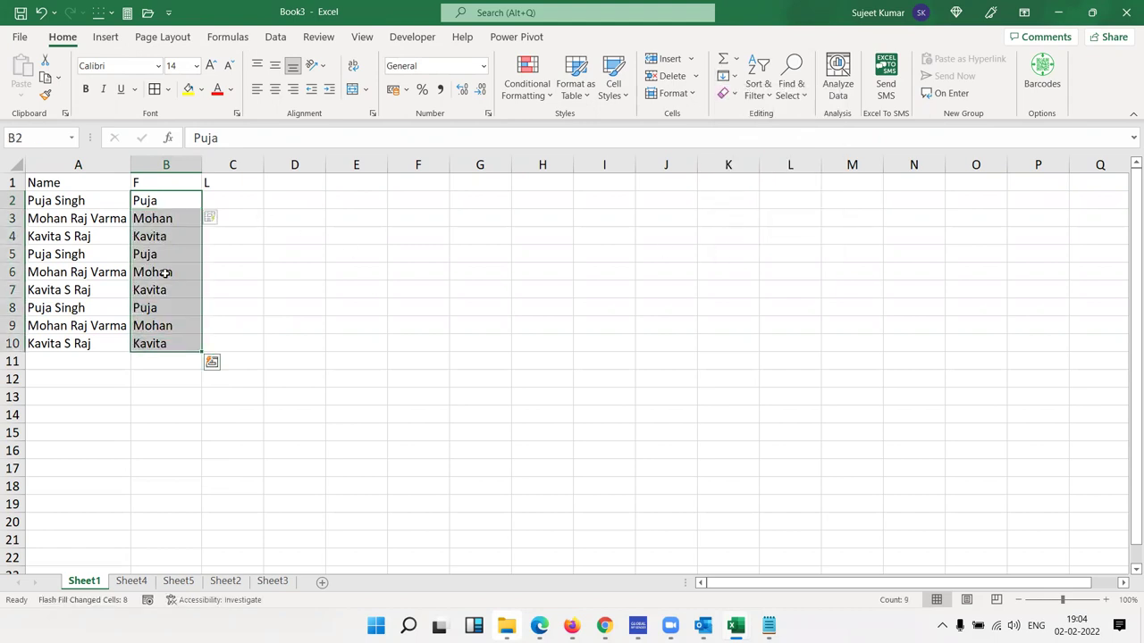
left_click(230, 203)
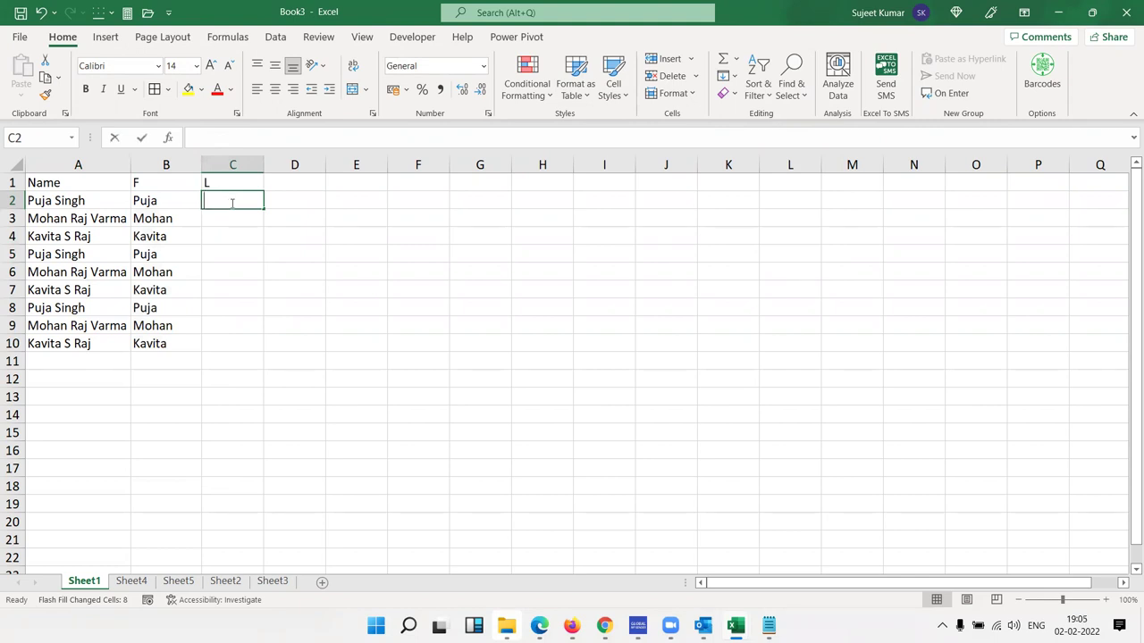
type("Singh")
key("Return")
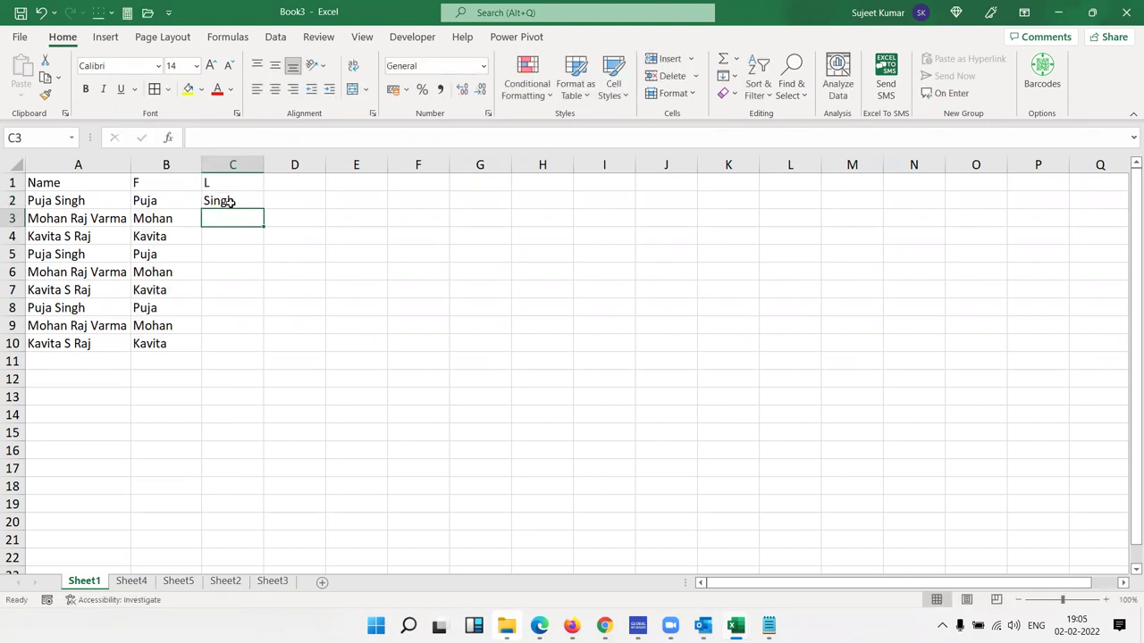
left_click(229, 203)
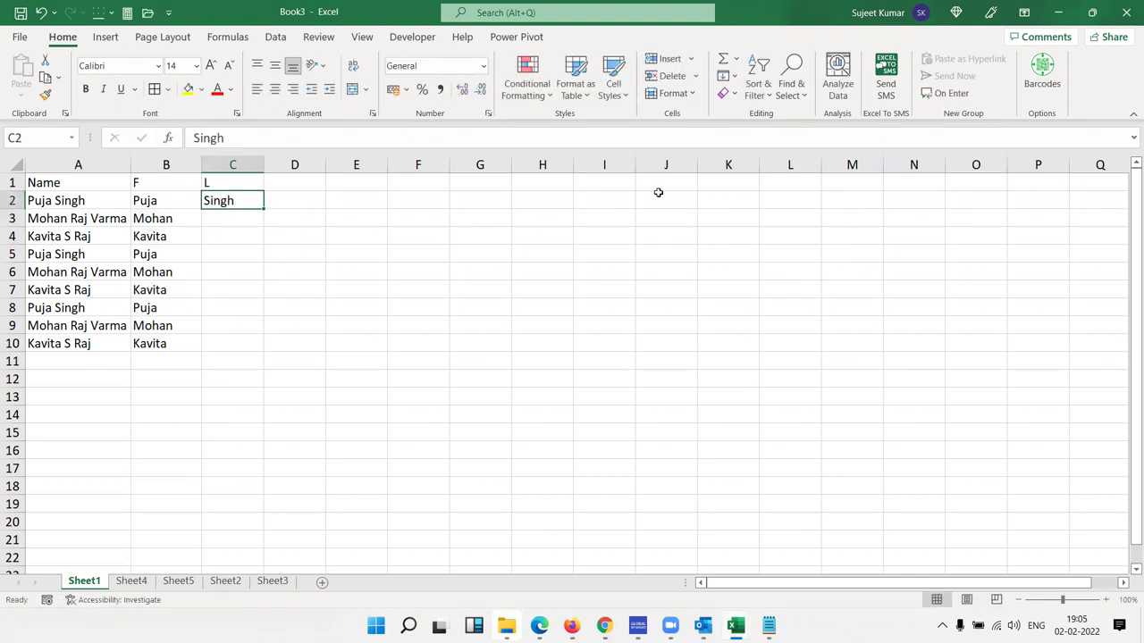
left_click(724, 95)
left_click(726, 77)
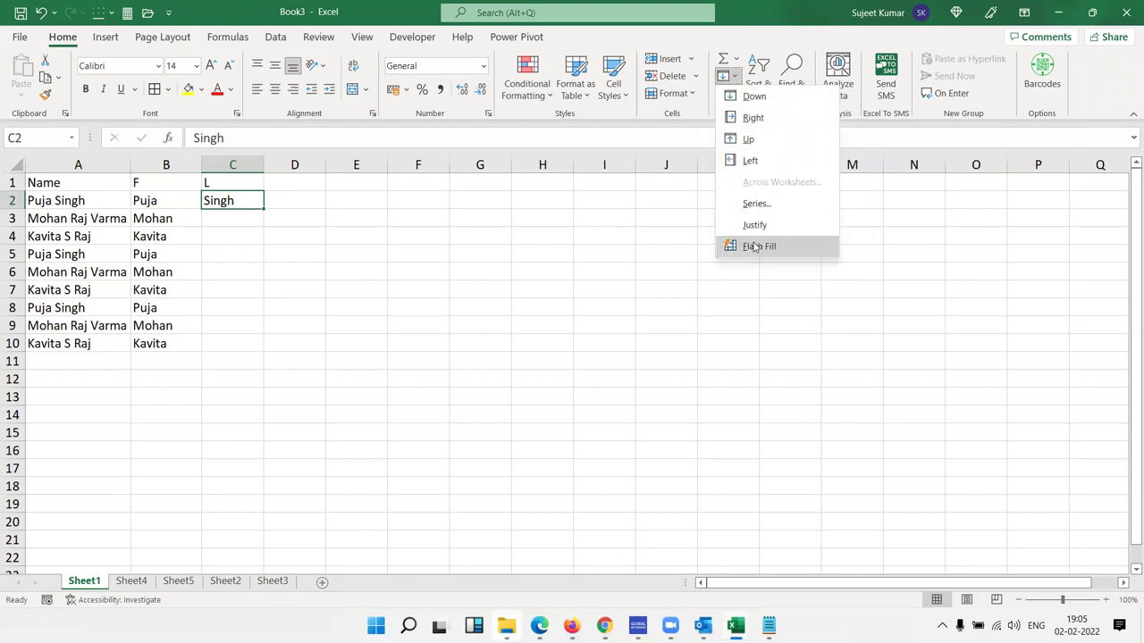
left_click(758, 246)
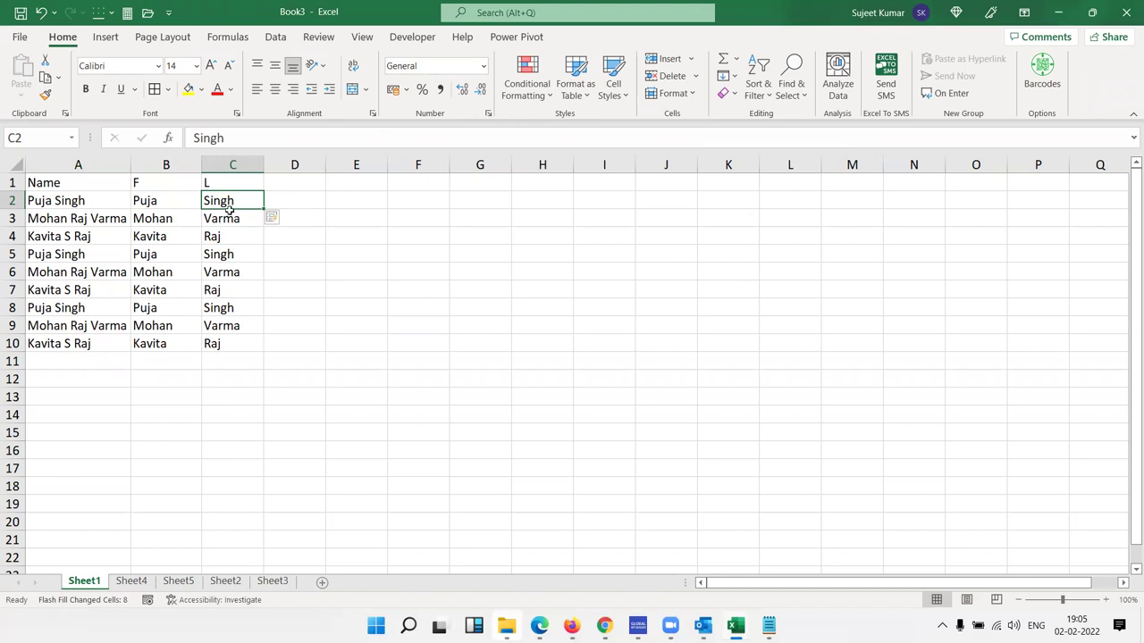
left_click_drag(228, 204, 227, 342)
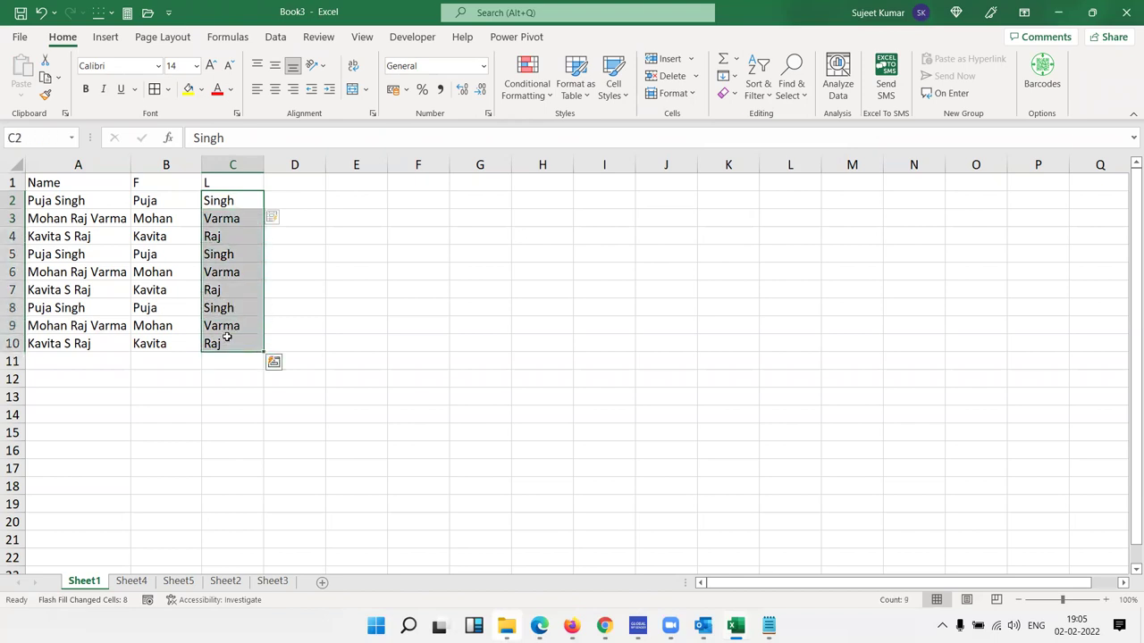
Step: Build dates in F2:F10 starting 01-Feb, each 30 days after the previous (=F2+30)
left_click(414, 200)
type("123")
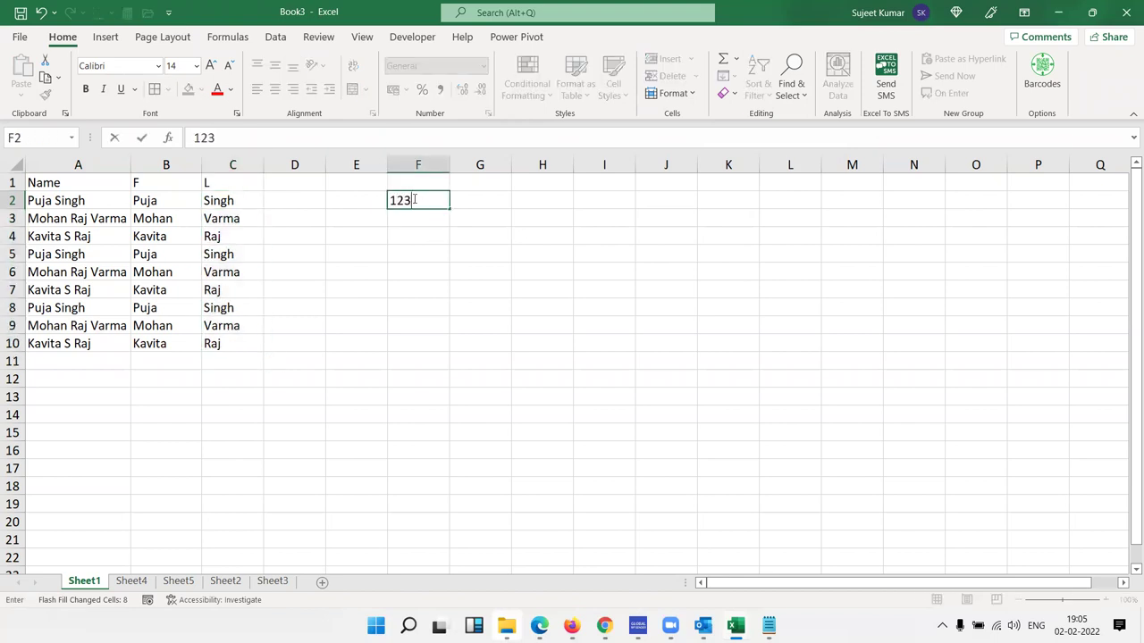
type("65")
key("Escape")
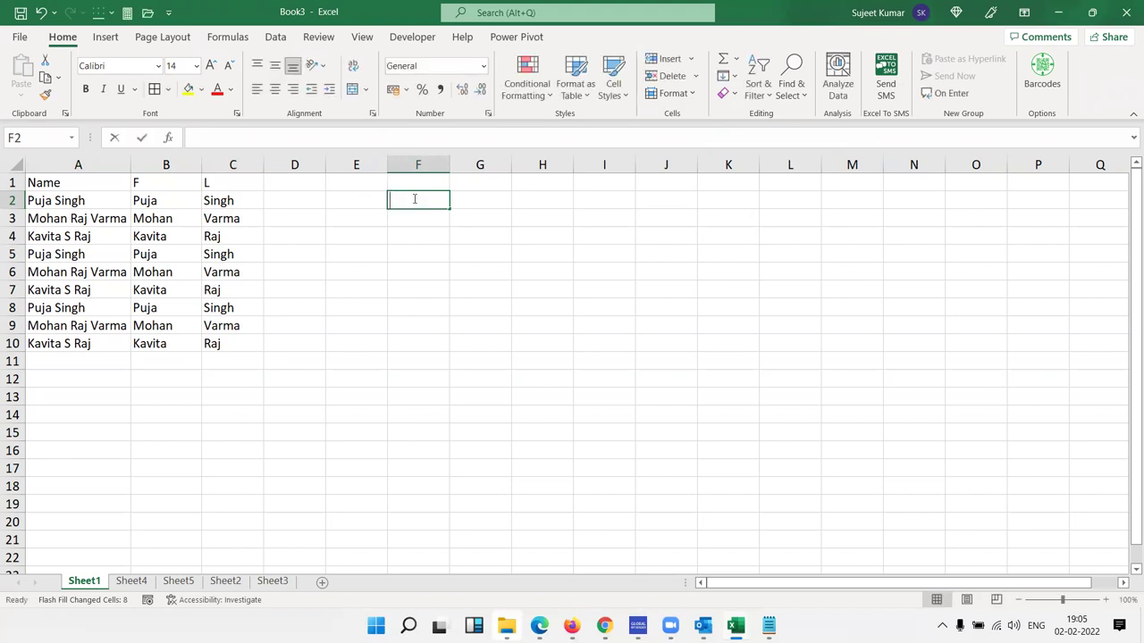
type("1/2")
key("Return")
type("=F2+30")
key("Return")
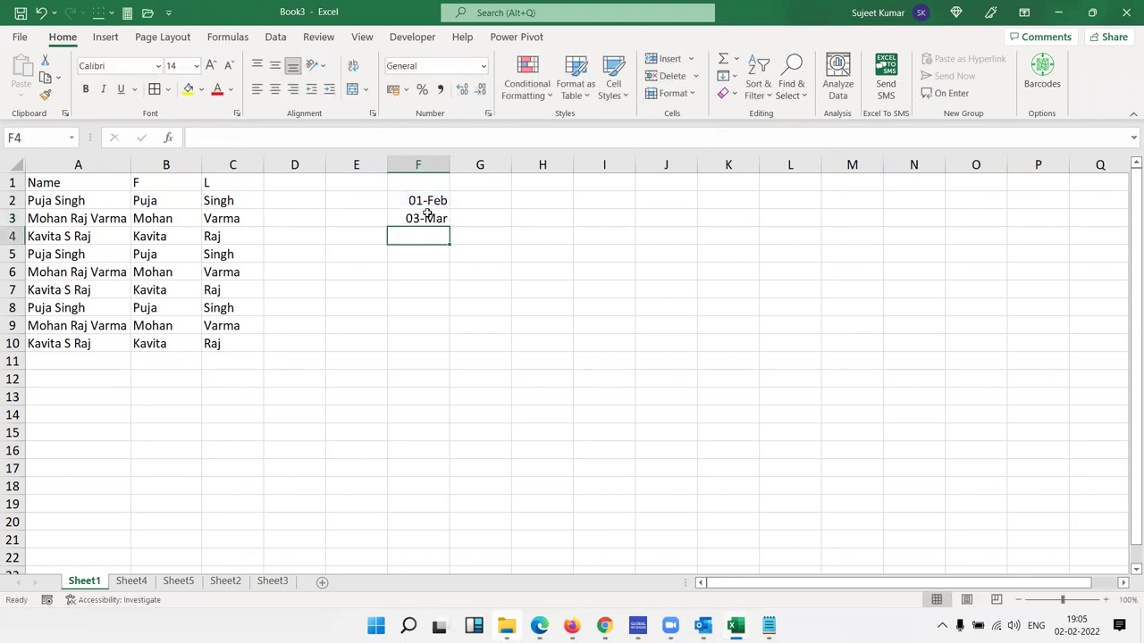
left_click_drag(426, 216, 403, 345)
key("ctrl+d")
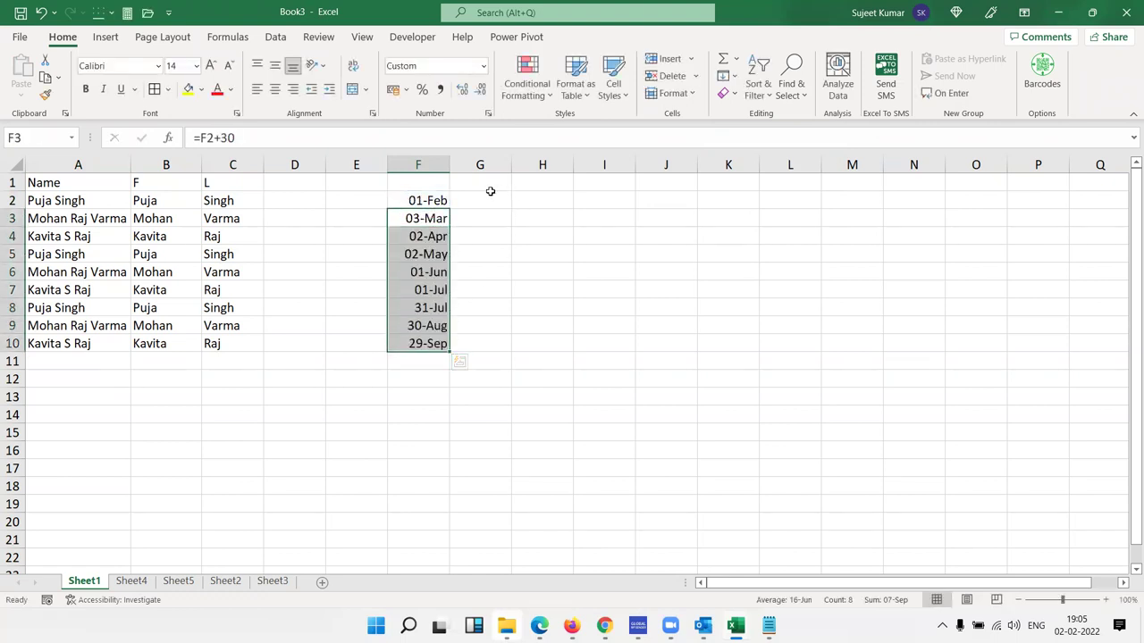
Step: Enter 'Feb' in G2 and Flash Fill the month names into G3:G10
left_click(496, 194)
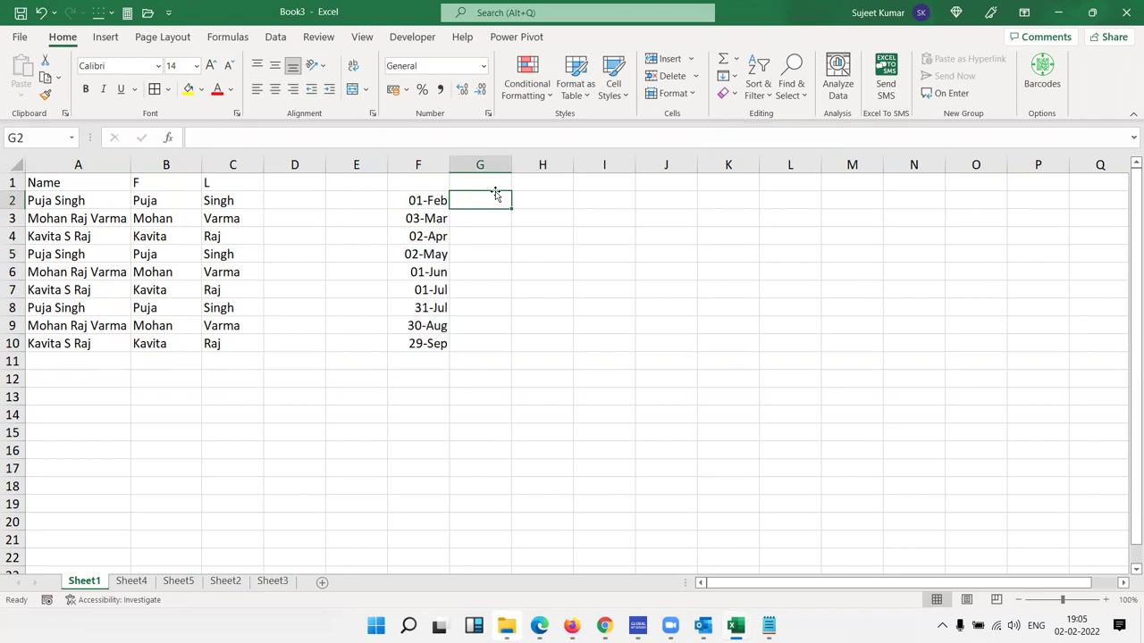
type("Feb\\")
key("Return")
left_click(495, 193)
double_click(495, 193)
key("BackSpace")
key("Return")
left_click(497, 195)
left_click(729, 76)
left_click(737, 245)
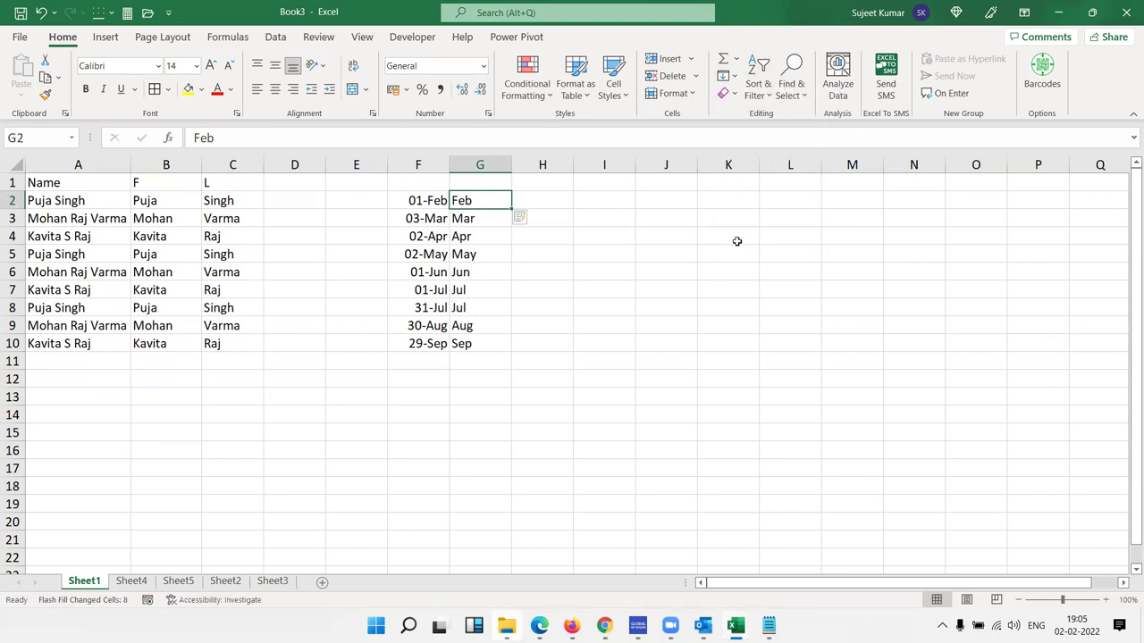
left_click(606, 211)
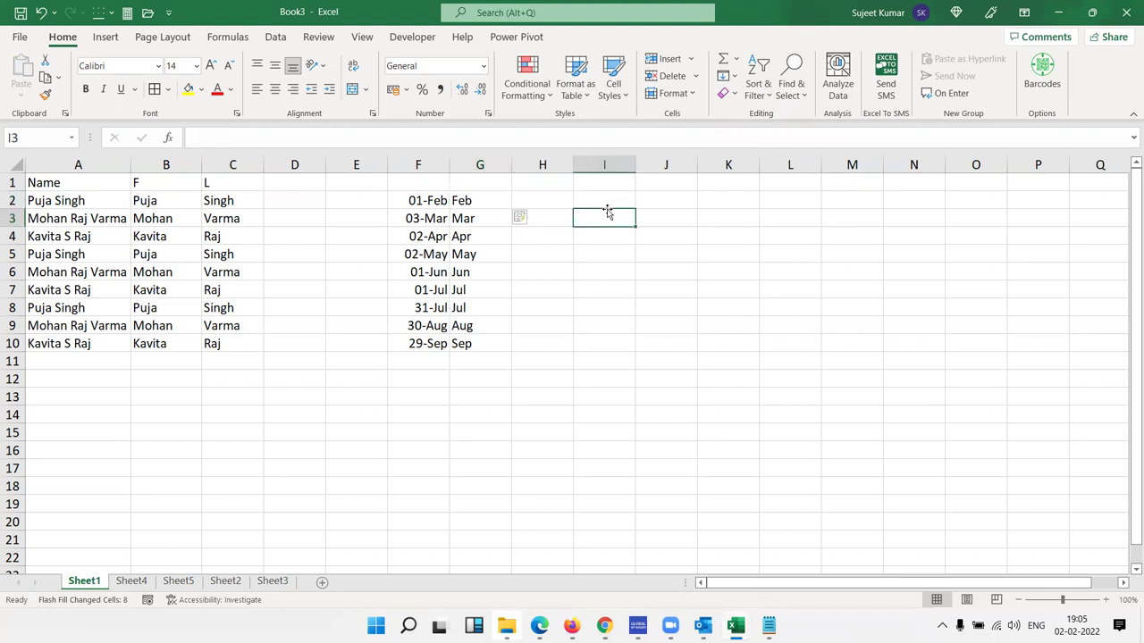
Step: Enter 25.36, 85.96, 23.36 and 52.63 in I3:I6
type("25.36")
key("Return")
type("85.96")
key("Return")
type("23")
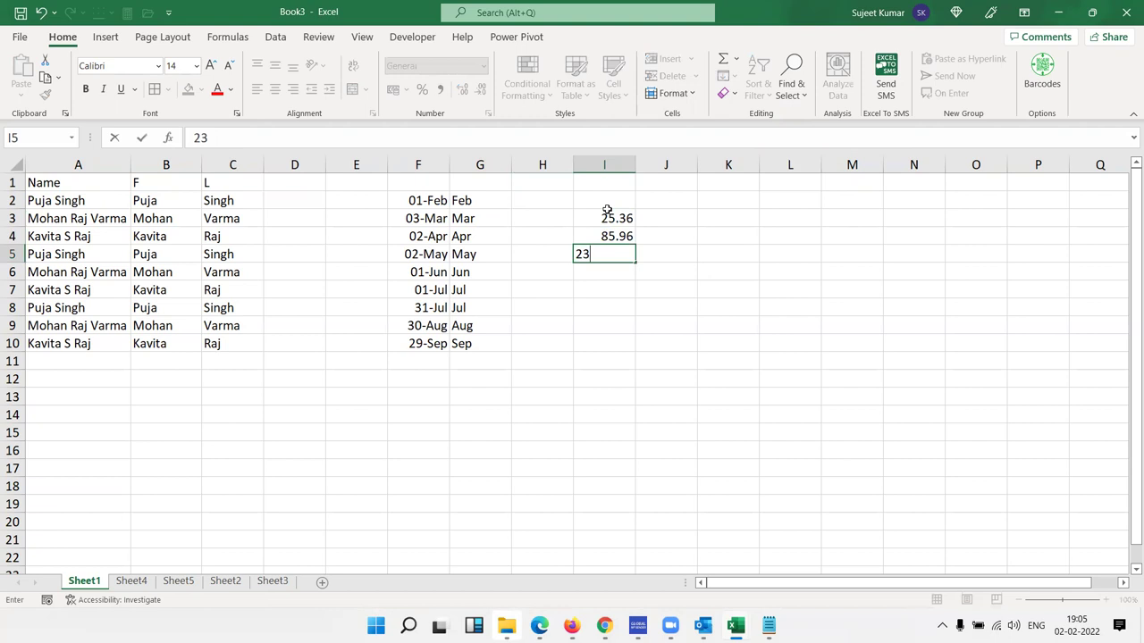
type(".36")
key("Return")
type(".8")
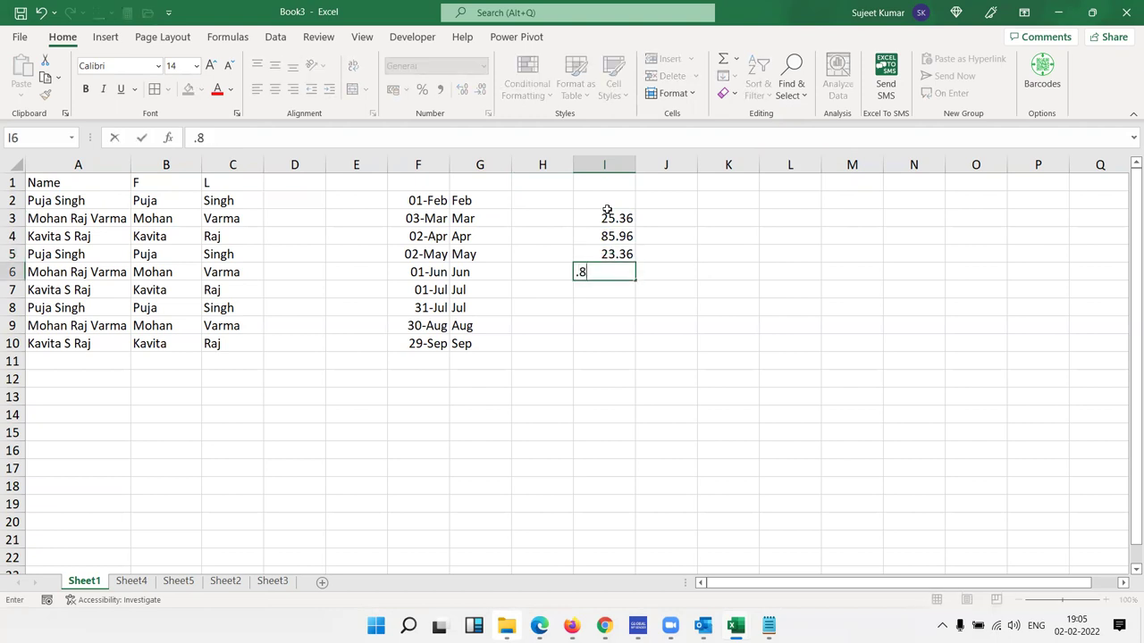
key("Escape")
type("52.63")
key("Return")
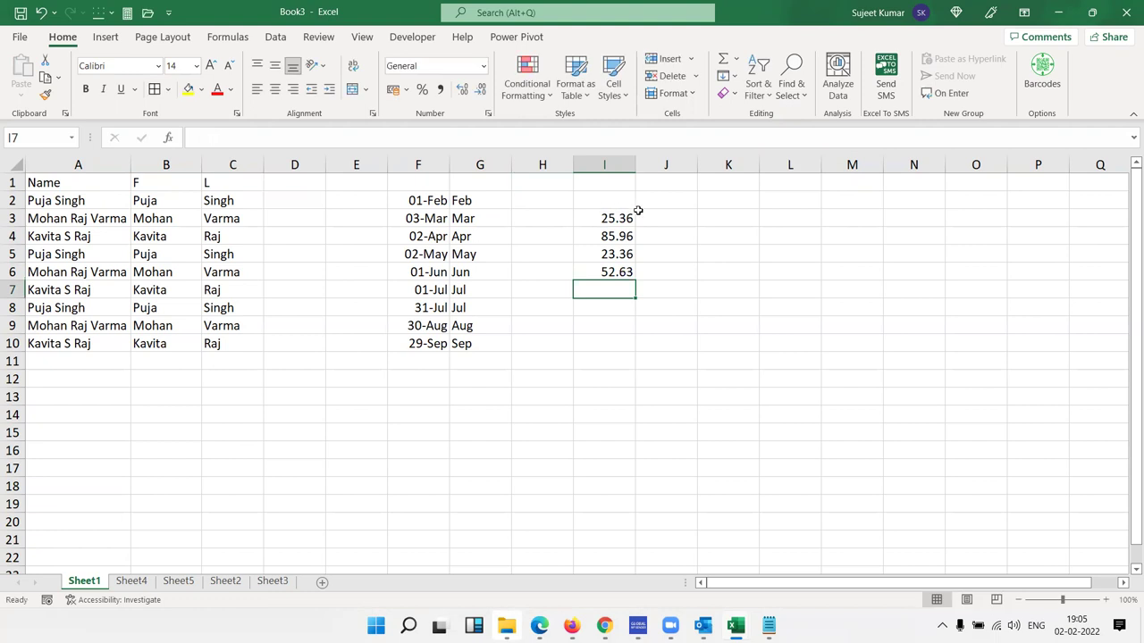
Step: Enter 0.36 in J3 and Flash Fill the decimal parts into J4:J6
left_click(640, 216)
type("0.36")
key("ctrl+Return")
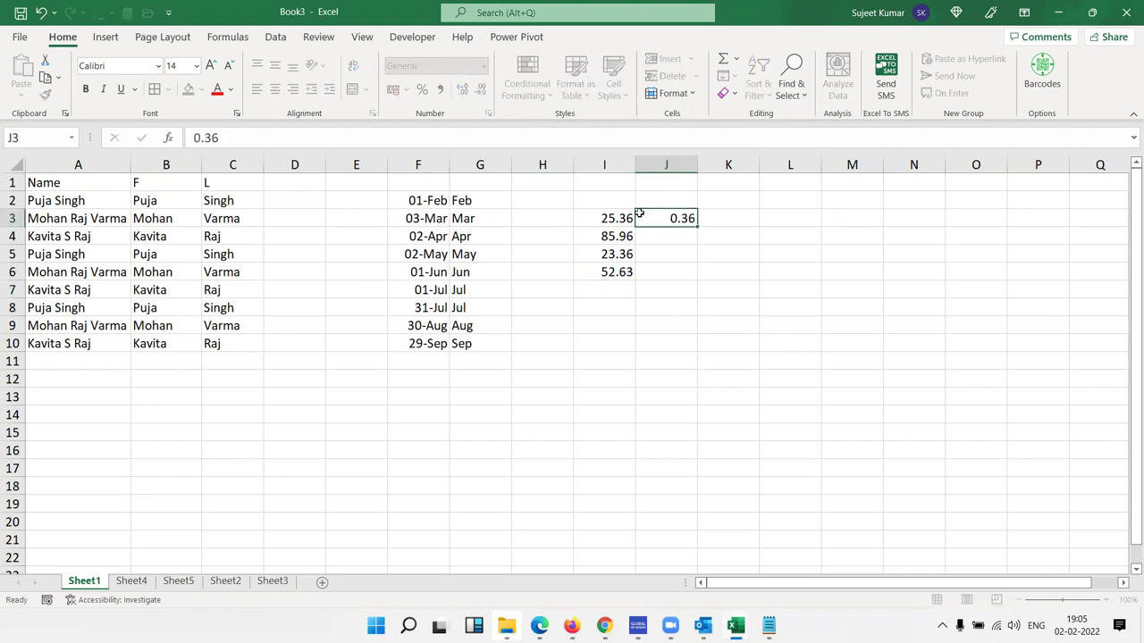
left_click(736, 95)
left_click(731, 76)
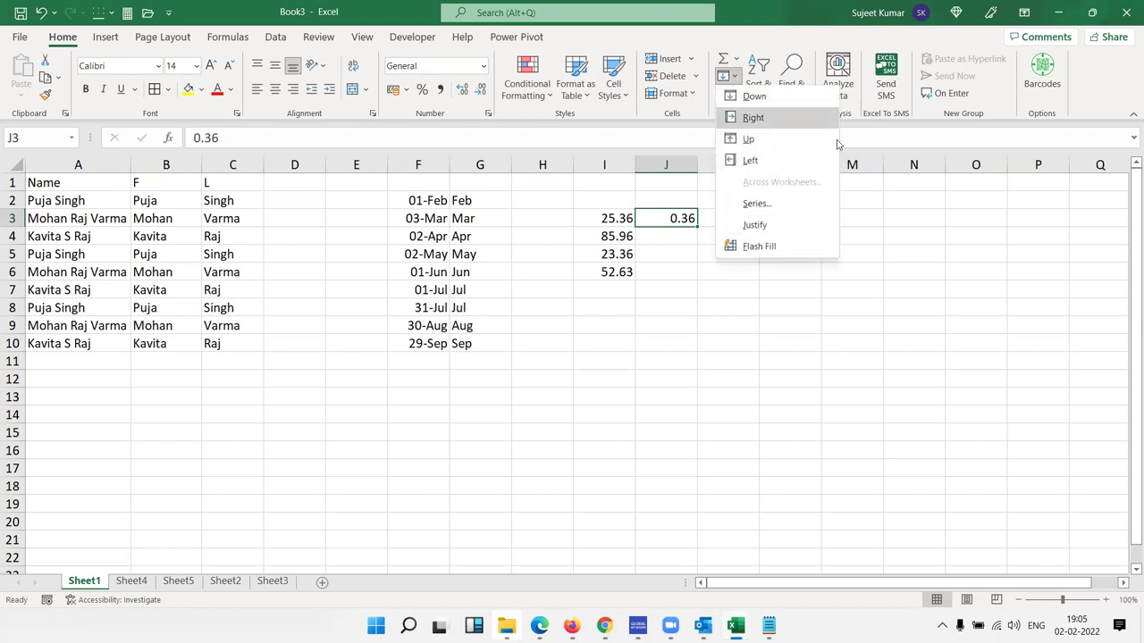
left_click(766, 247)
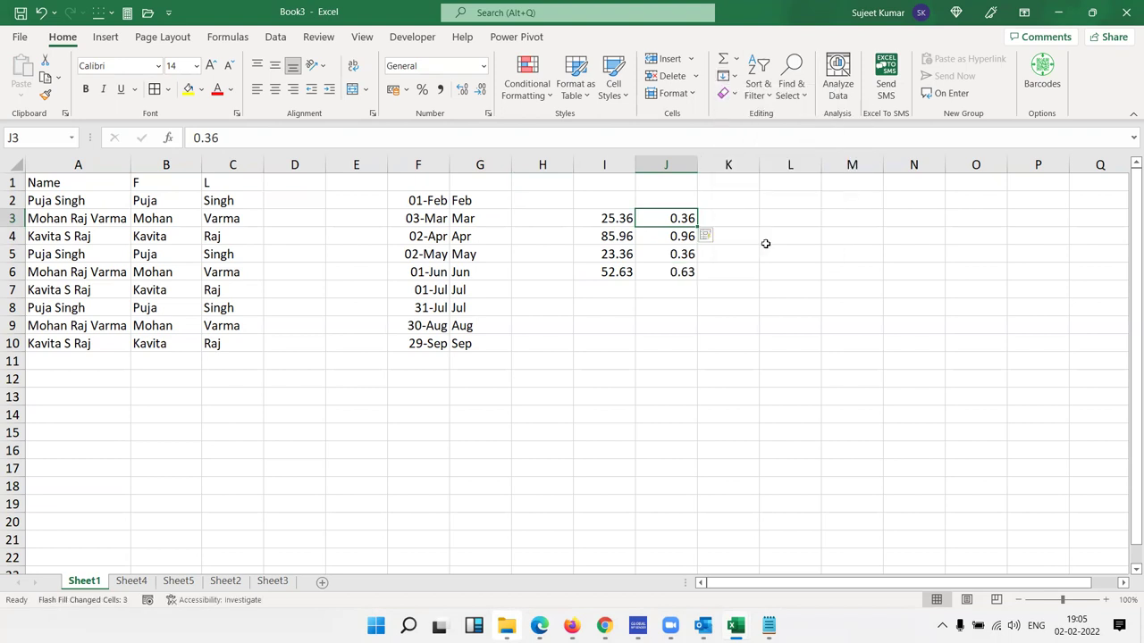
left_click_drag(688, 269, 682, 220)
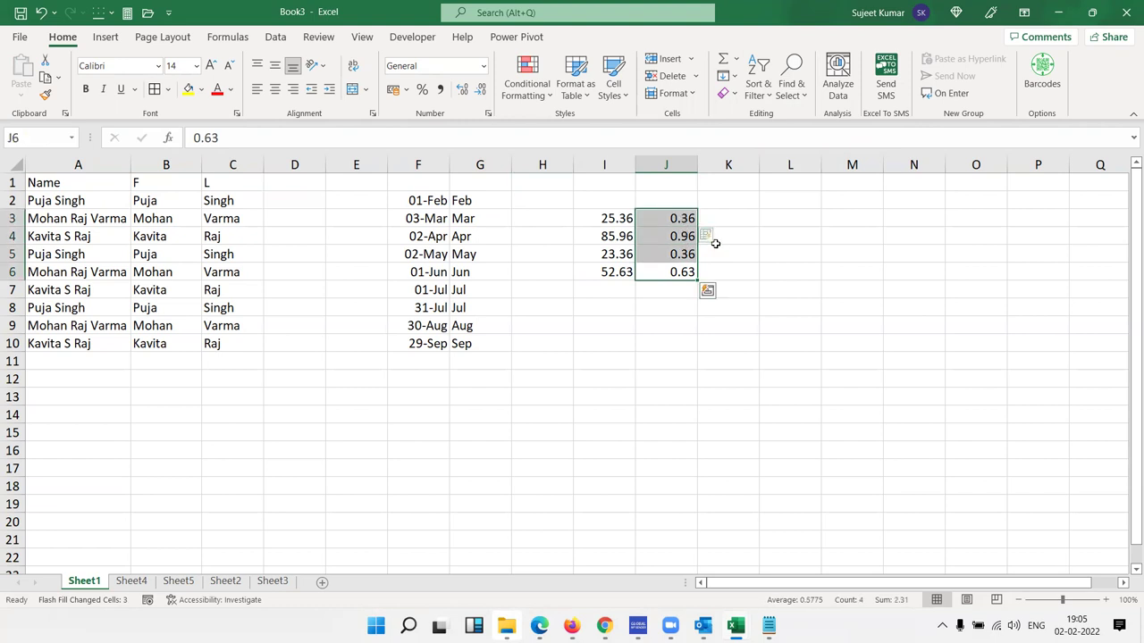
left_click(737, 78)
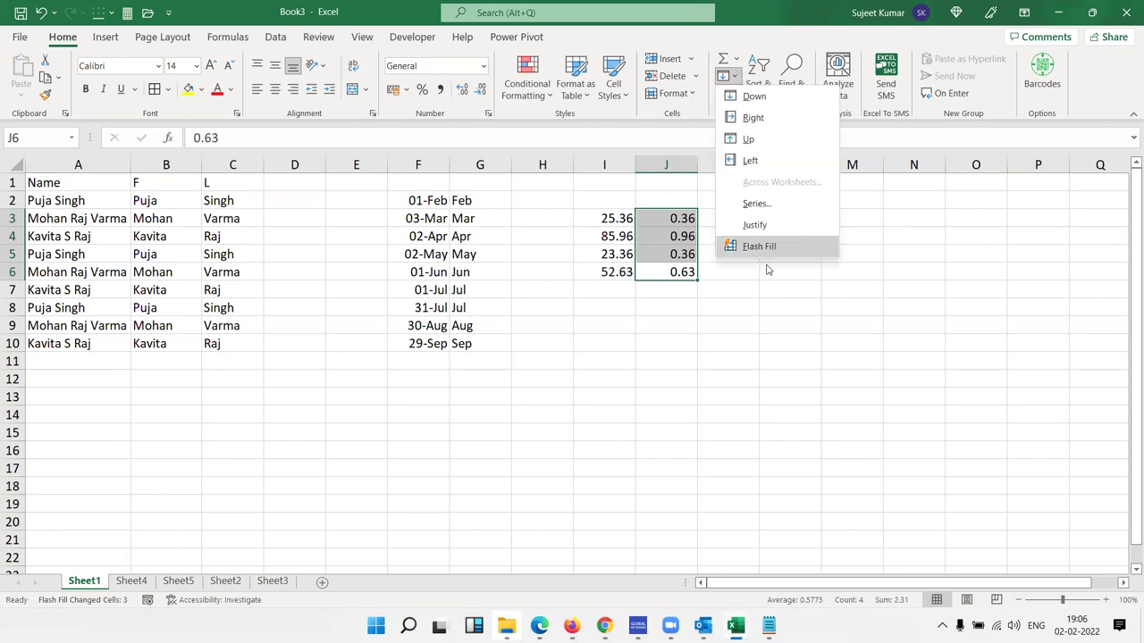
left_click(799, 309)
left_click(640, 236)
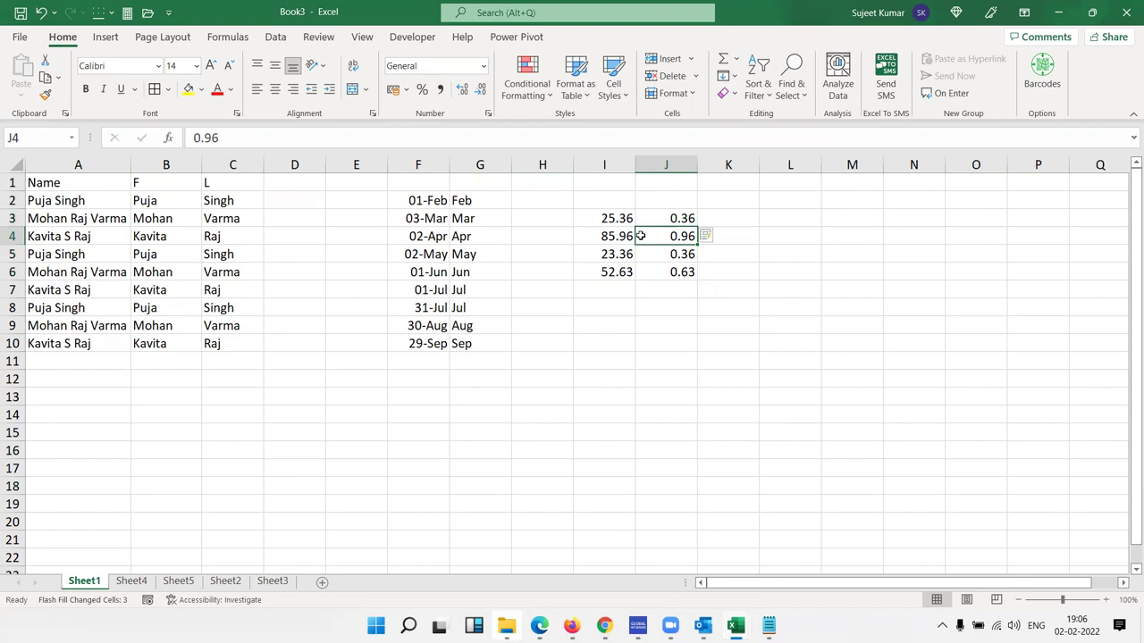
left_click(442, 435)
Step: Give the name table A1:C10 a blue fill and All Borders on every cell
left_click_drag(55, 185, 218, 339)
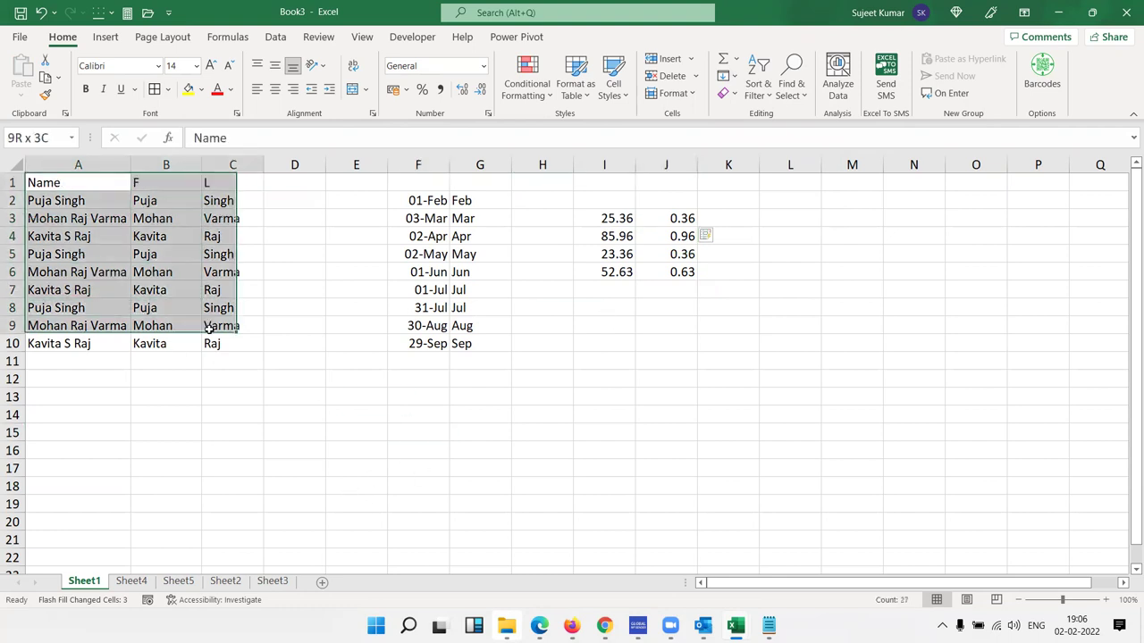
left_click(188, 89)
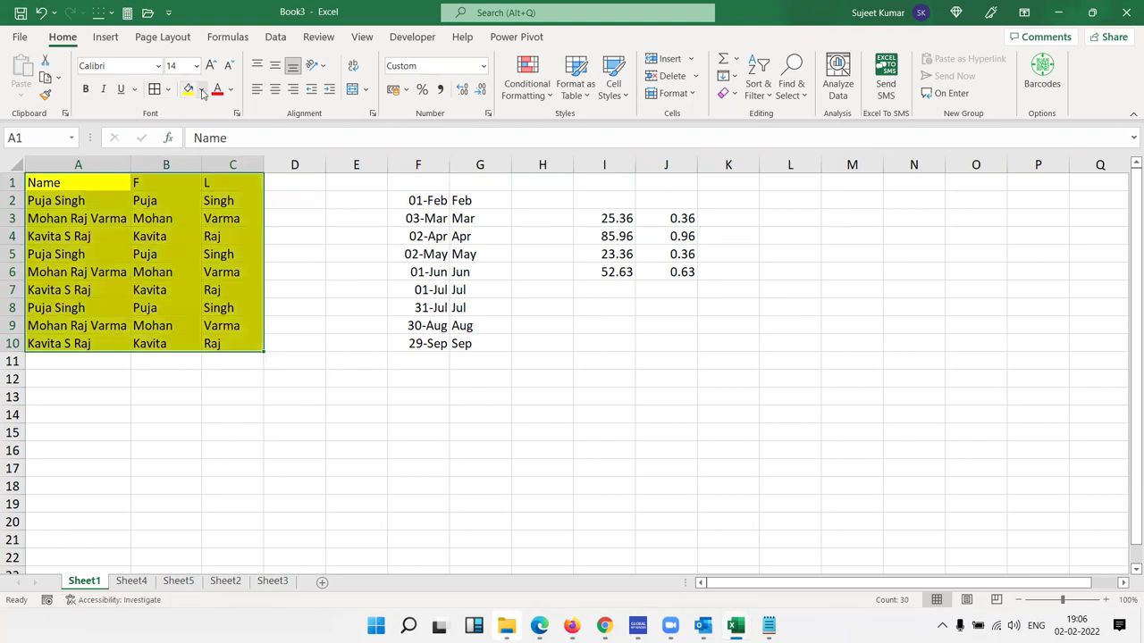
left_click(202, 90)
left_click(257, 228)
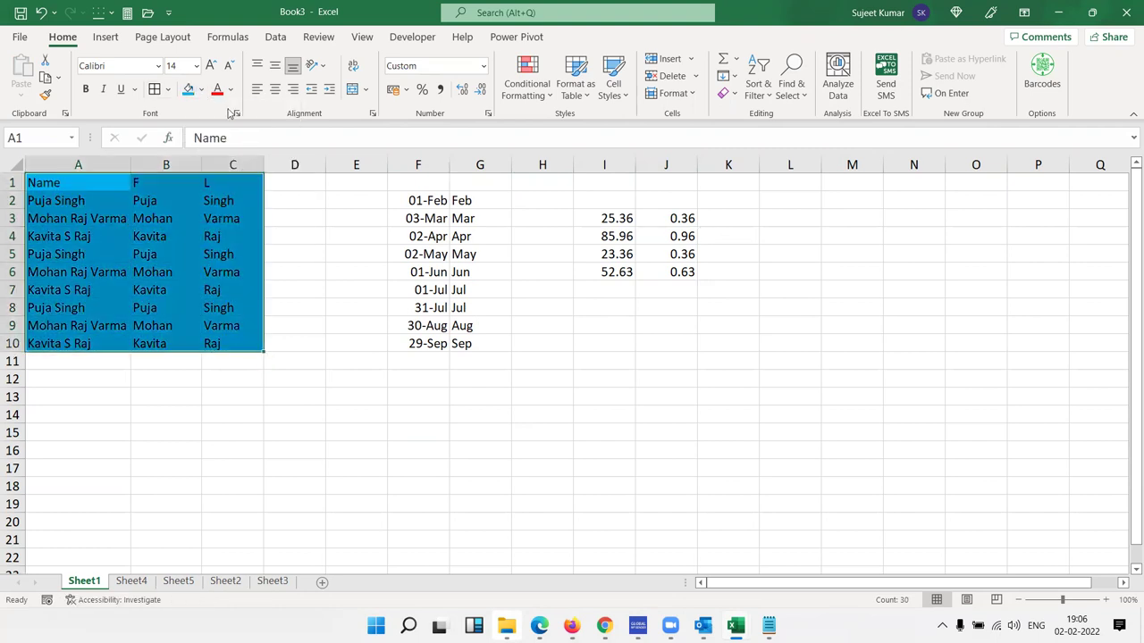
left_click(154, 89)
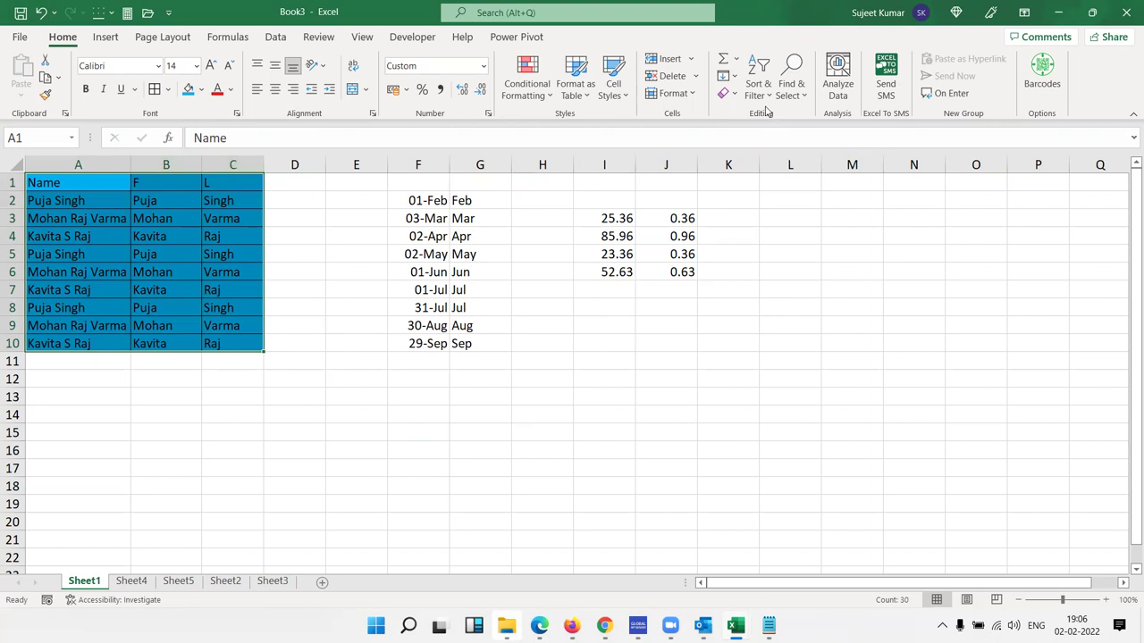
Step: Apply Clear All, Clear Formats and Clear Contents to the table, undoing each with Ctrl+Z
left_click(728, 93)
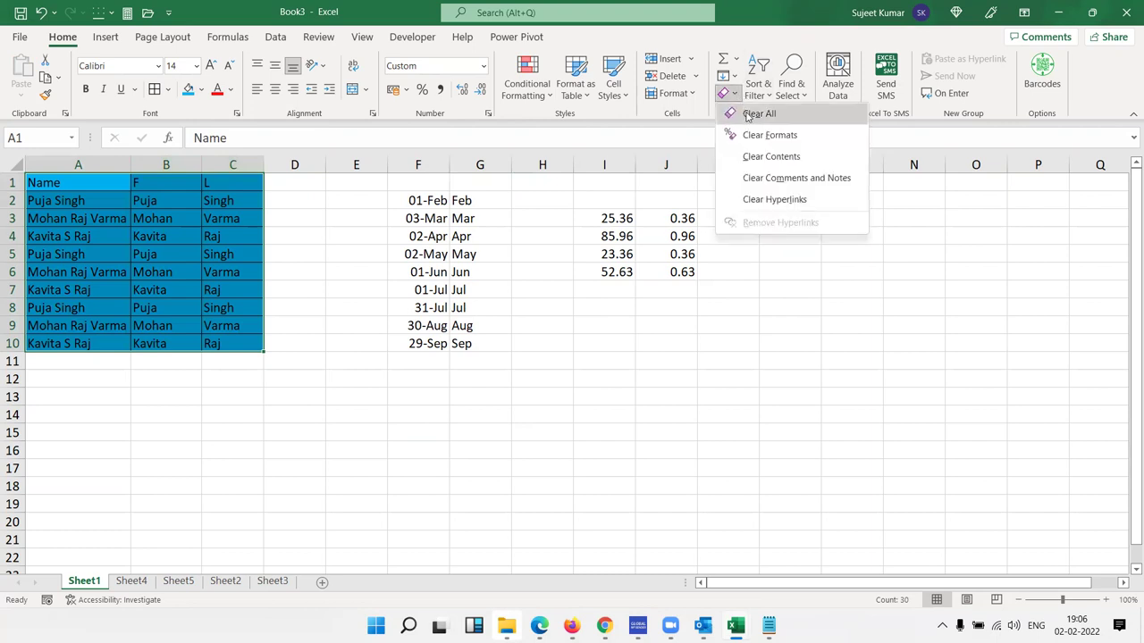
left_click(759, 113)
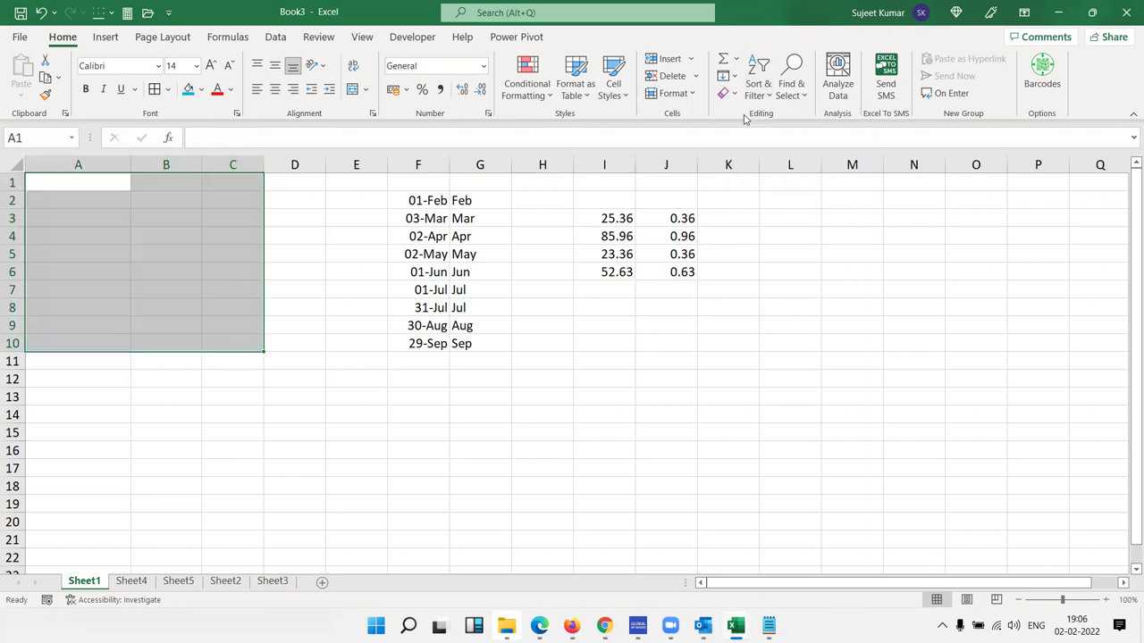
key("ctrl+z")
left_click(729, 93)
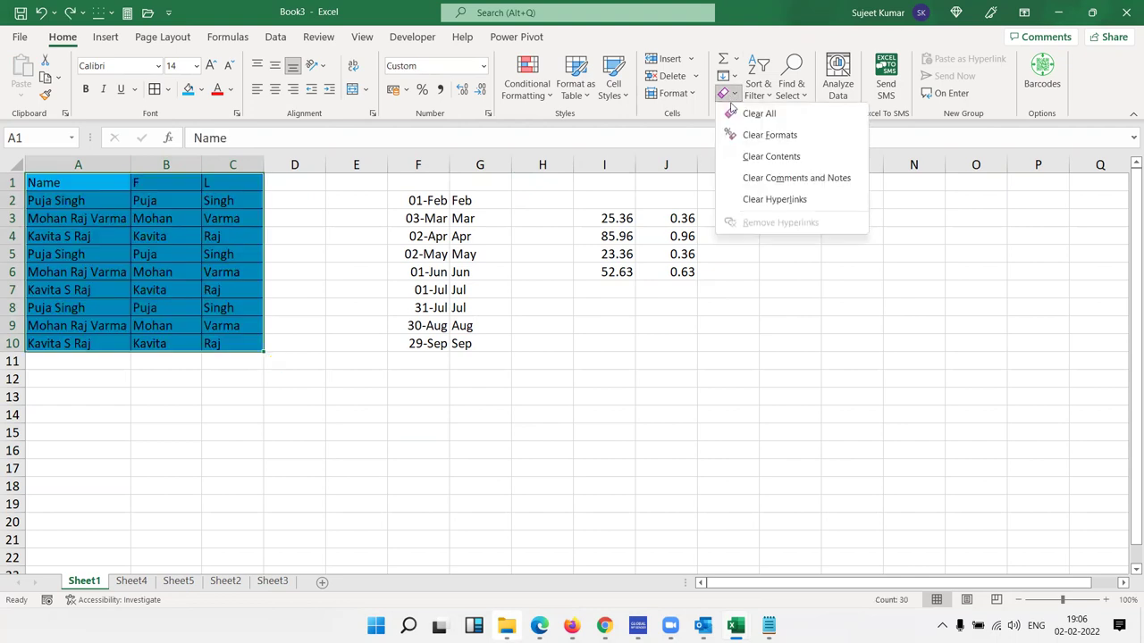
left_click(741, 136)
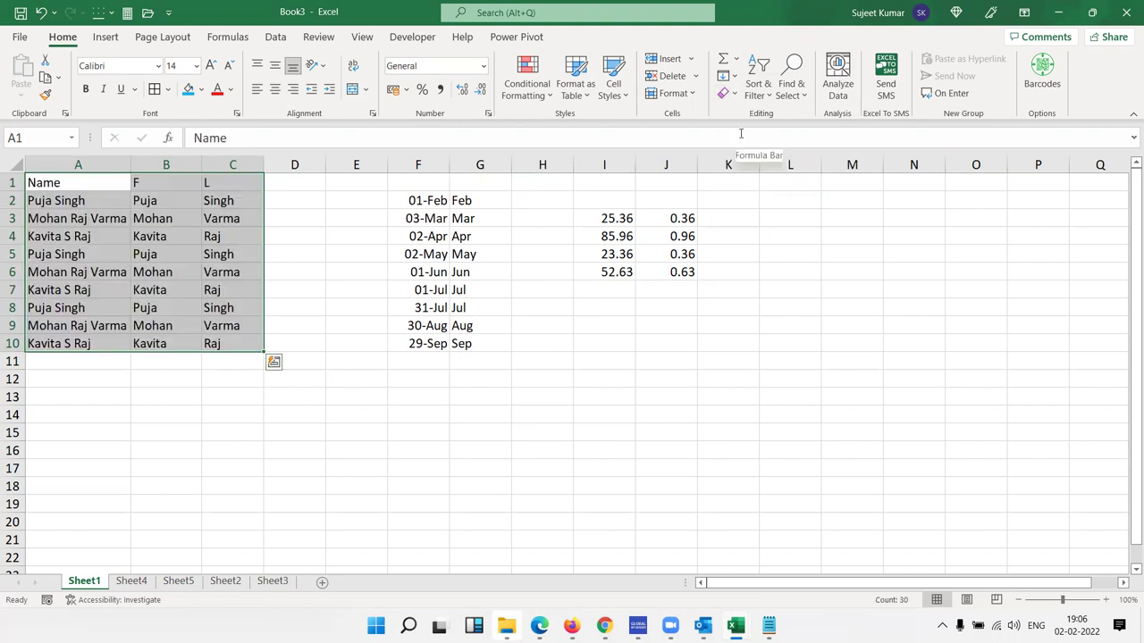
key("ctrl+z")
left_click(728, 93)
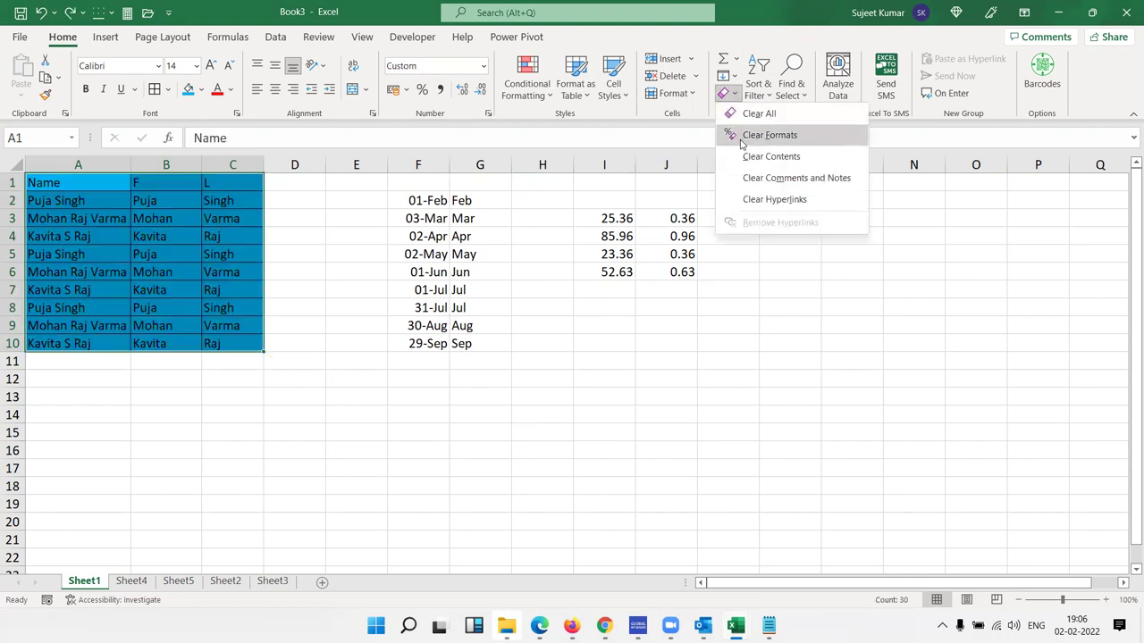
left_click(741, 157)
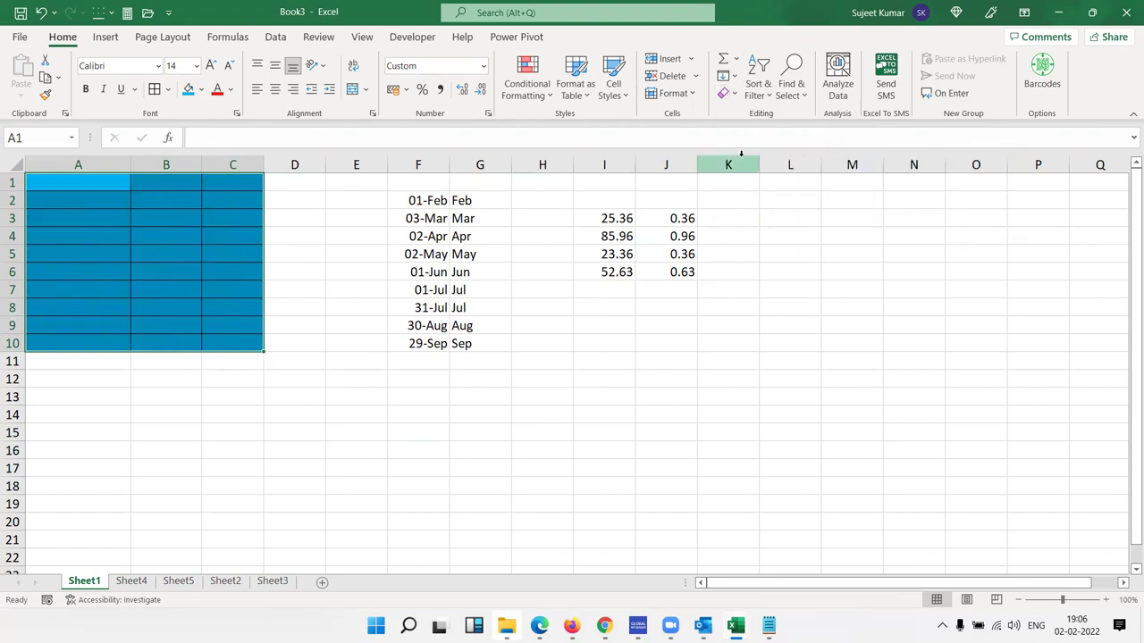
key("ctrl+z")
left_click(728, 93)
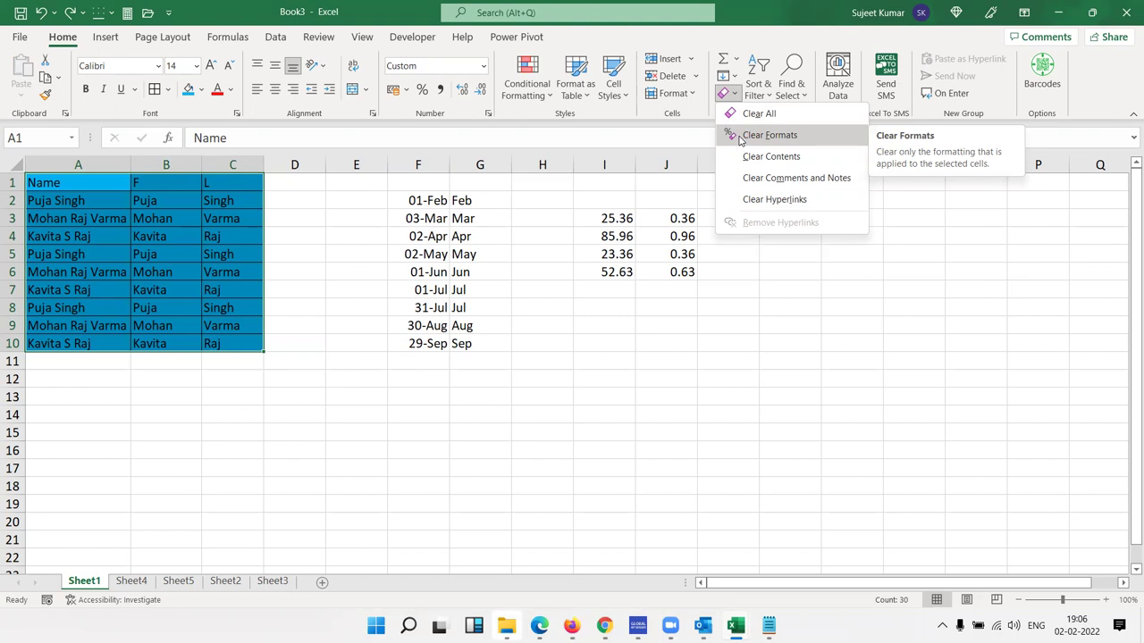
left_click(665, 236)
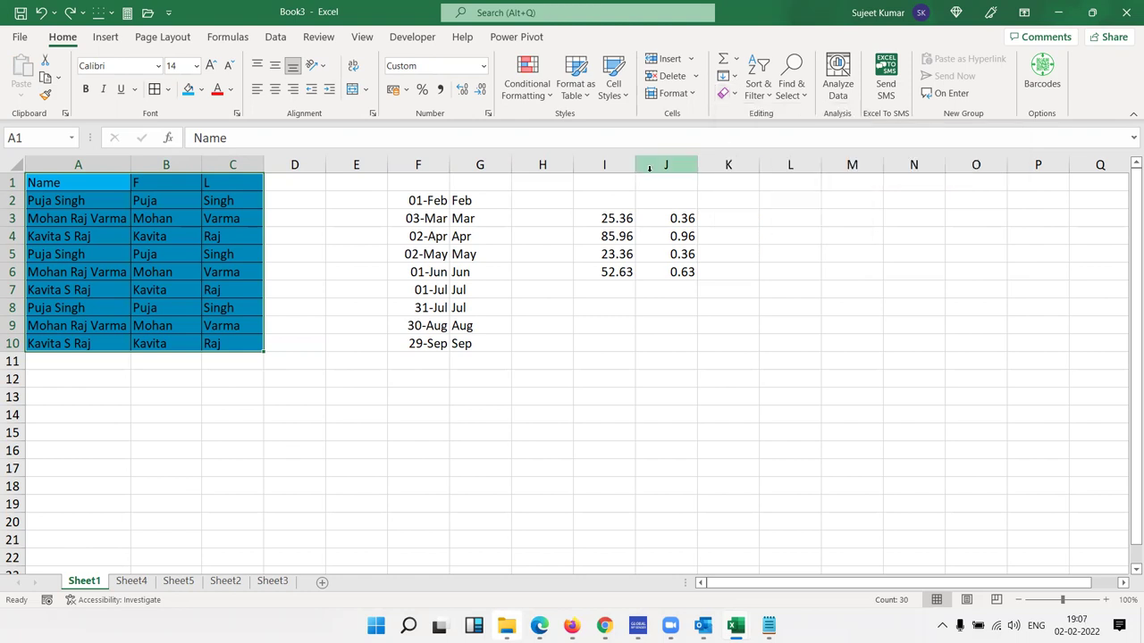
left_click(604, 236)
left_click_drag(690, 271, 605, 217)
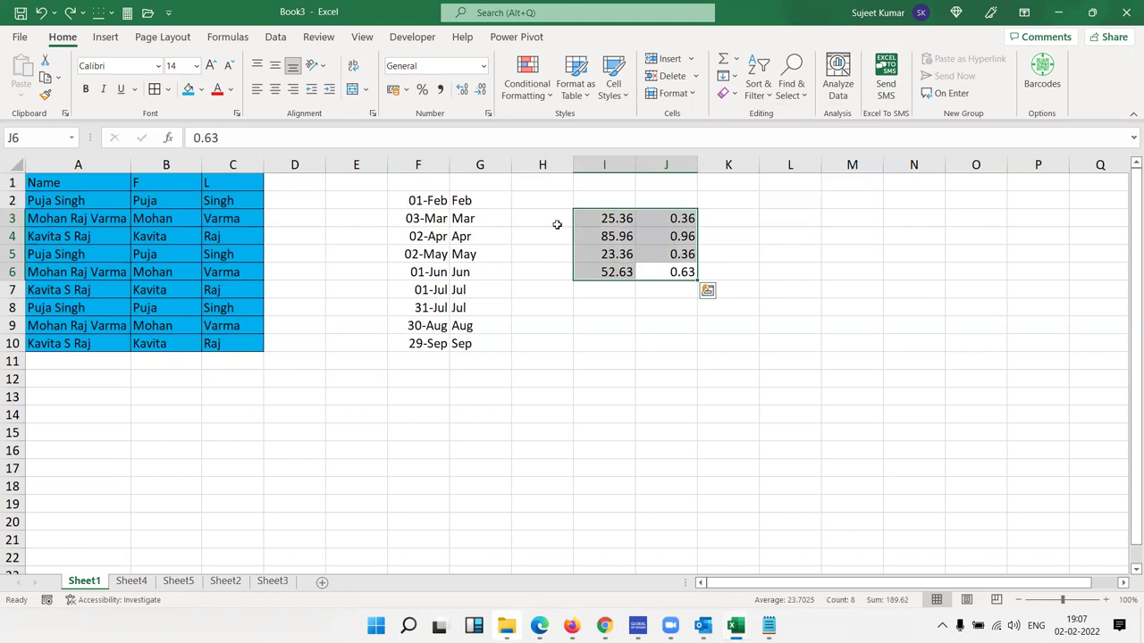
left_click(319, 230)
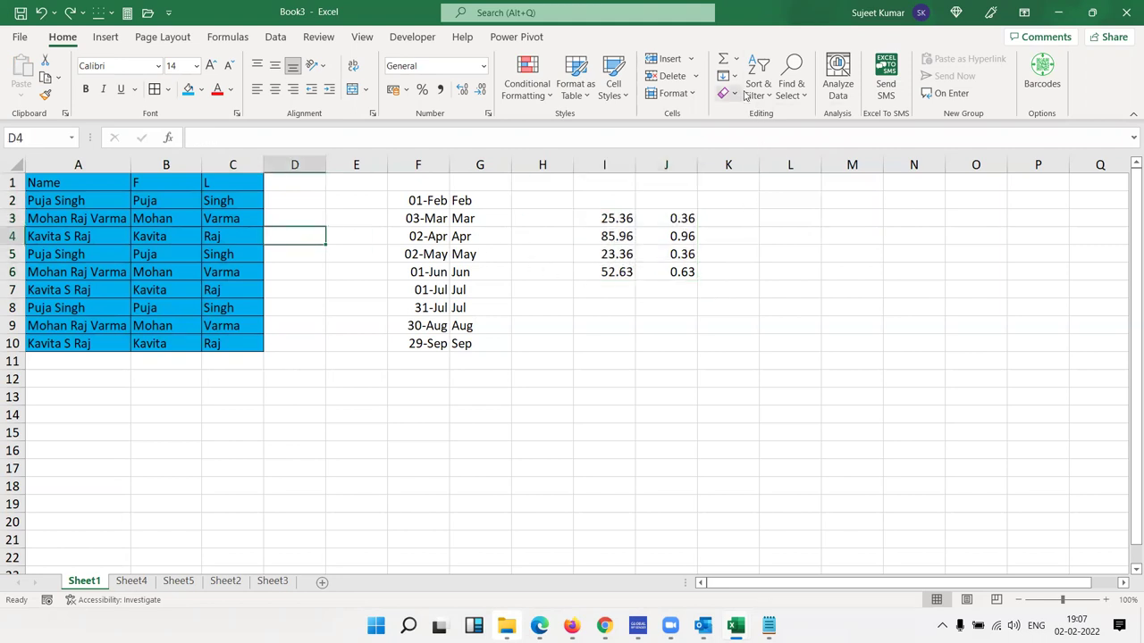